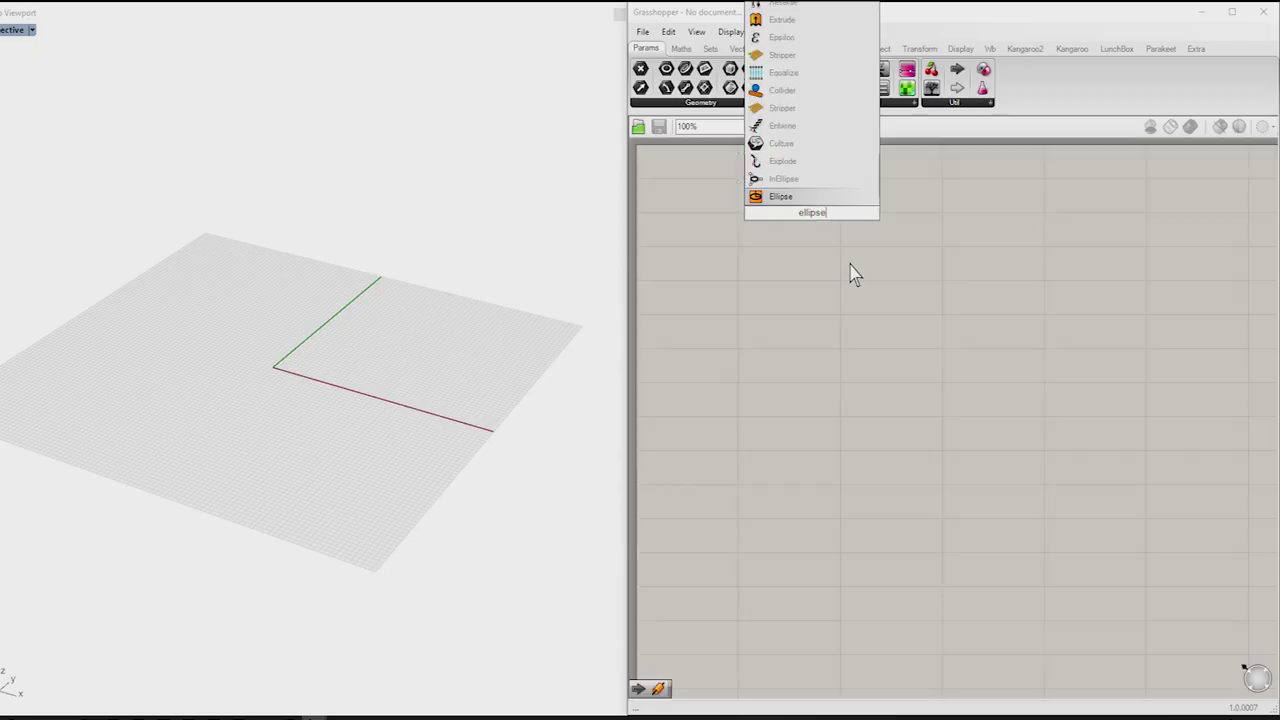
Step: Place an Ellipse component and an XY Plane component on the canvas
left_click(763, 188)
right_click_drag(275, 330, 286, 372)
scroll(286, 372, "up", 3)
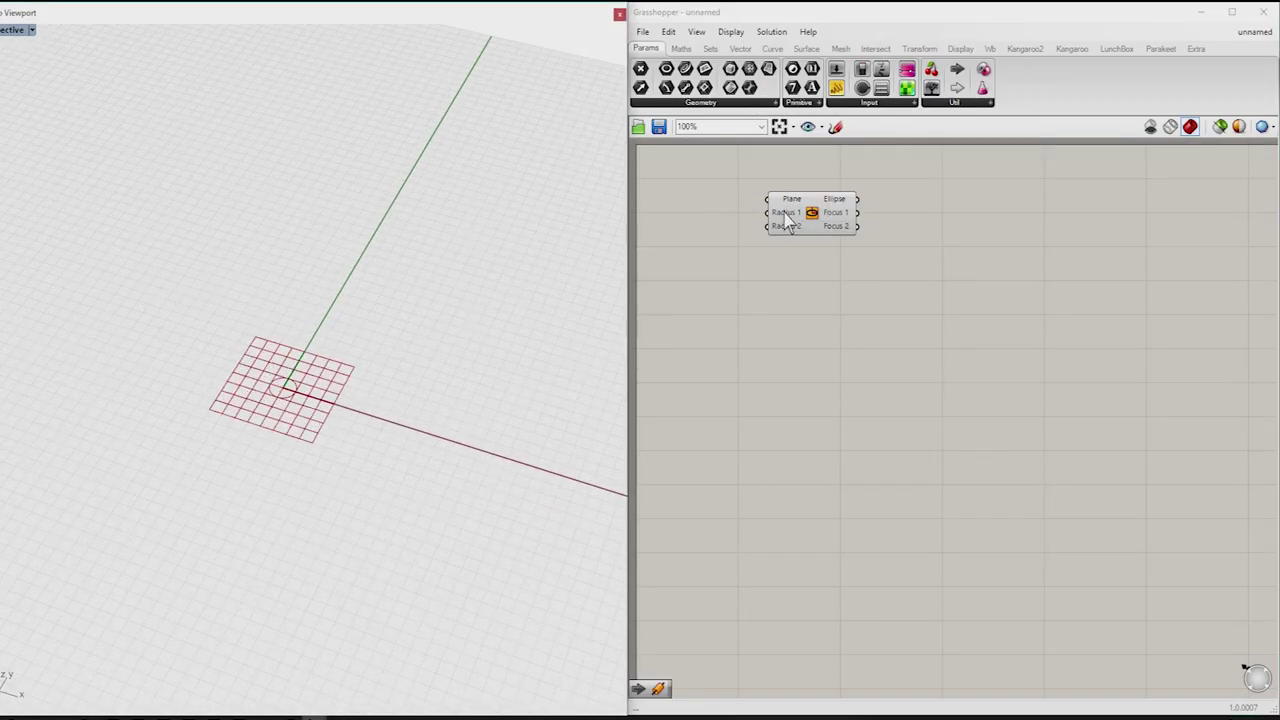
left_click_drag(786, 218, 829, 221)
left_click(723, 217)
double_click(723, 217)
type("xy plane")
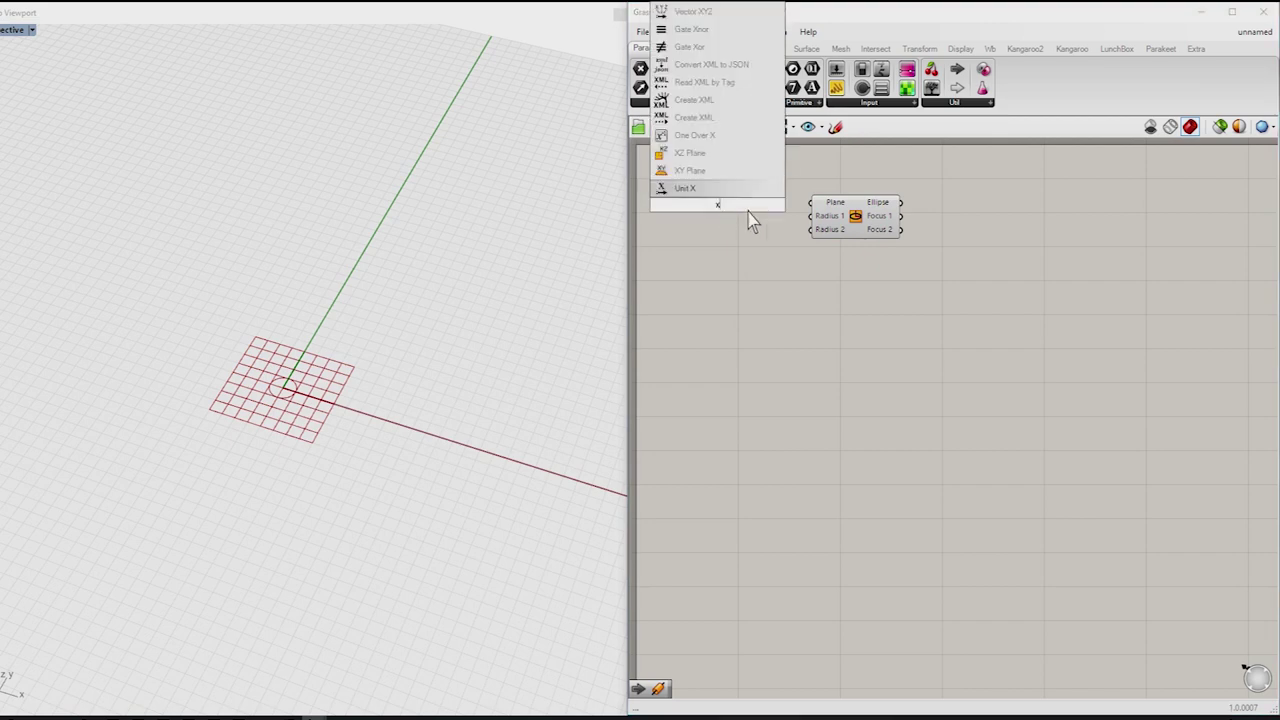
key("Return")
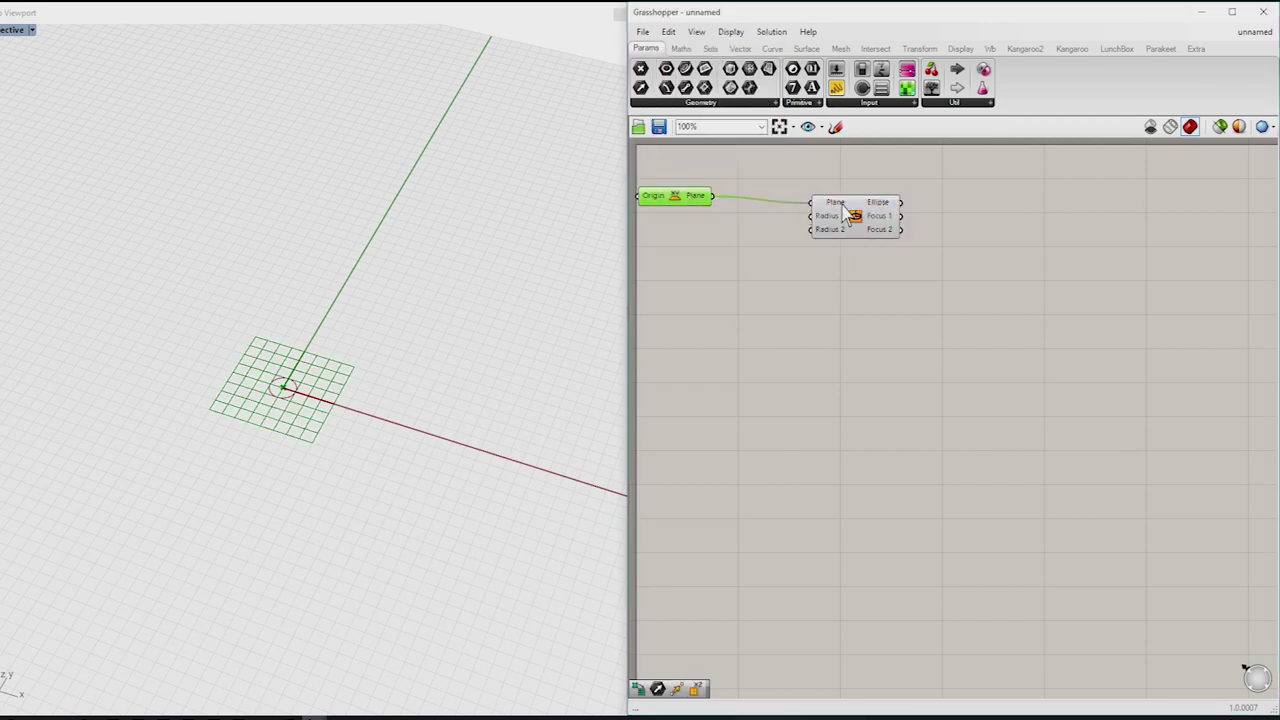
Step: Add a Number Slider set to 100 and wire it into the Ellipse's Radius 1
double_click(730, 257)
type("number slider")
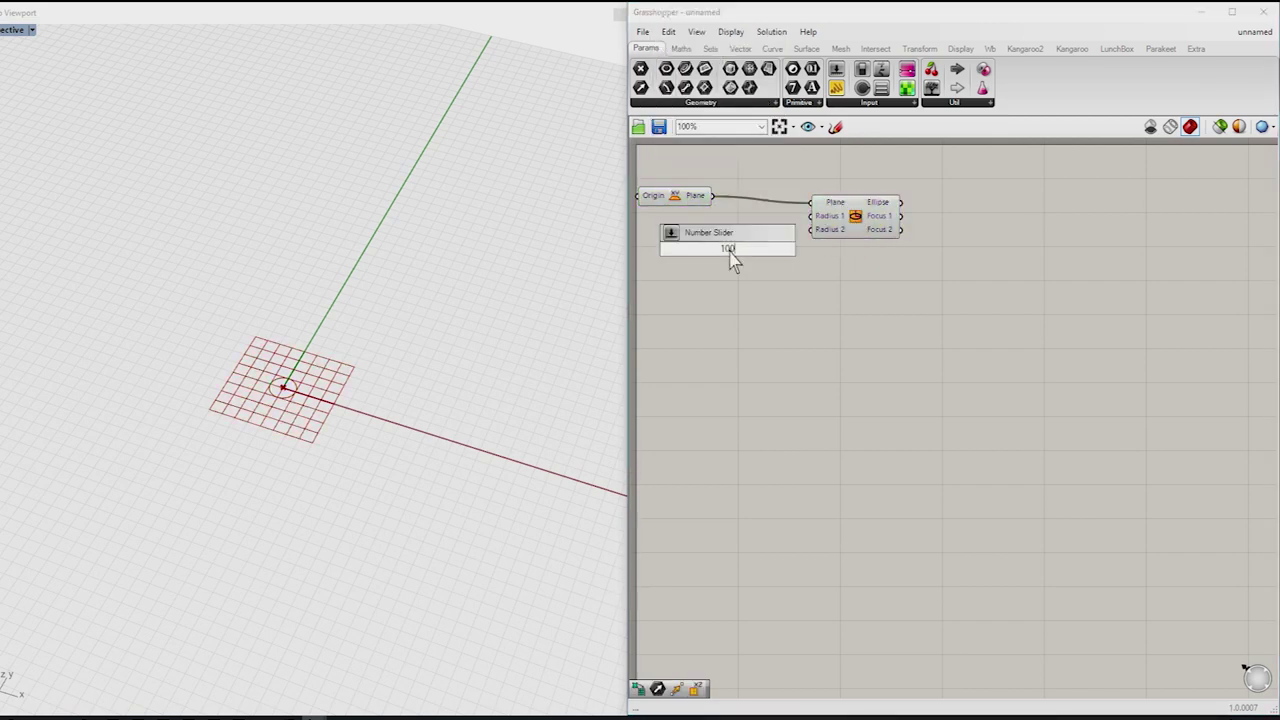
key("Return")
left_click_drag(695, 255, 665, 240)
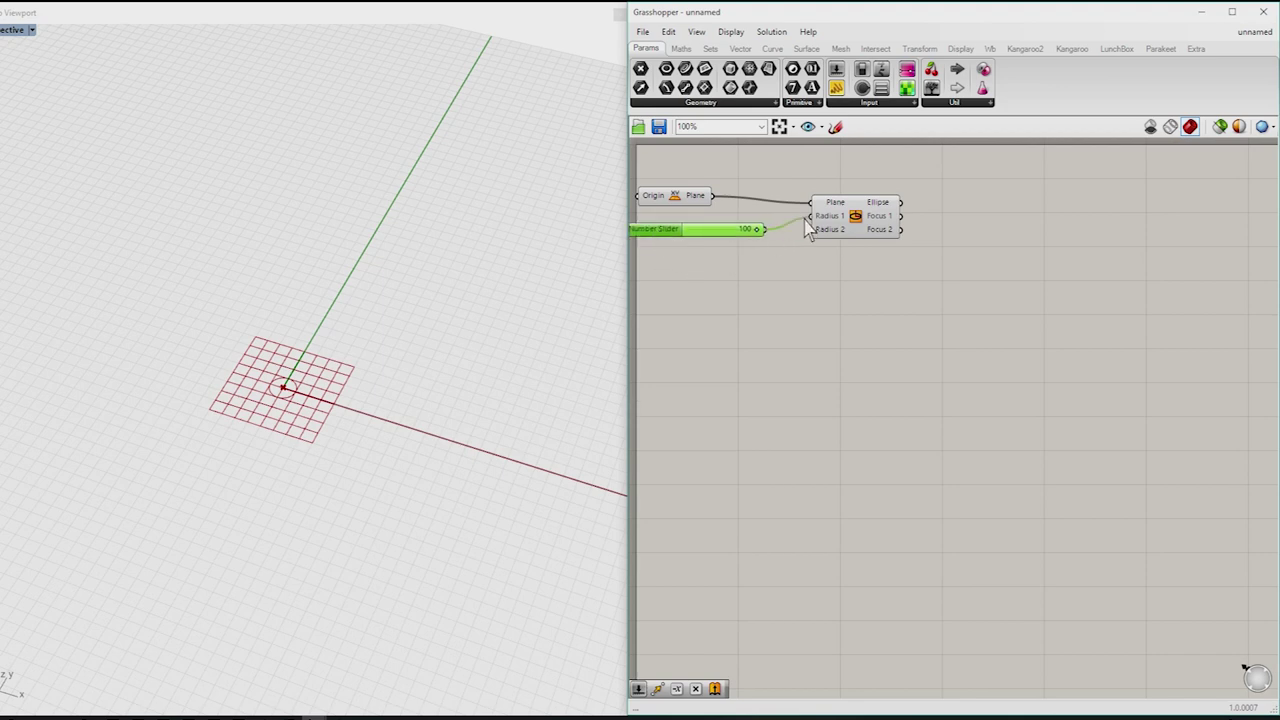
left_click_drag(840, 235, 852, 252)
scroll(171, 314, "down", 5)
scroll(200, 357, "down", 3)
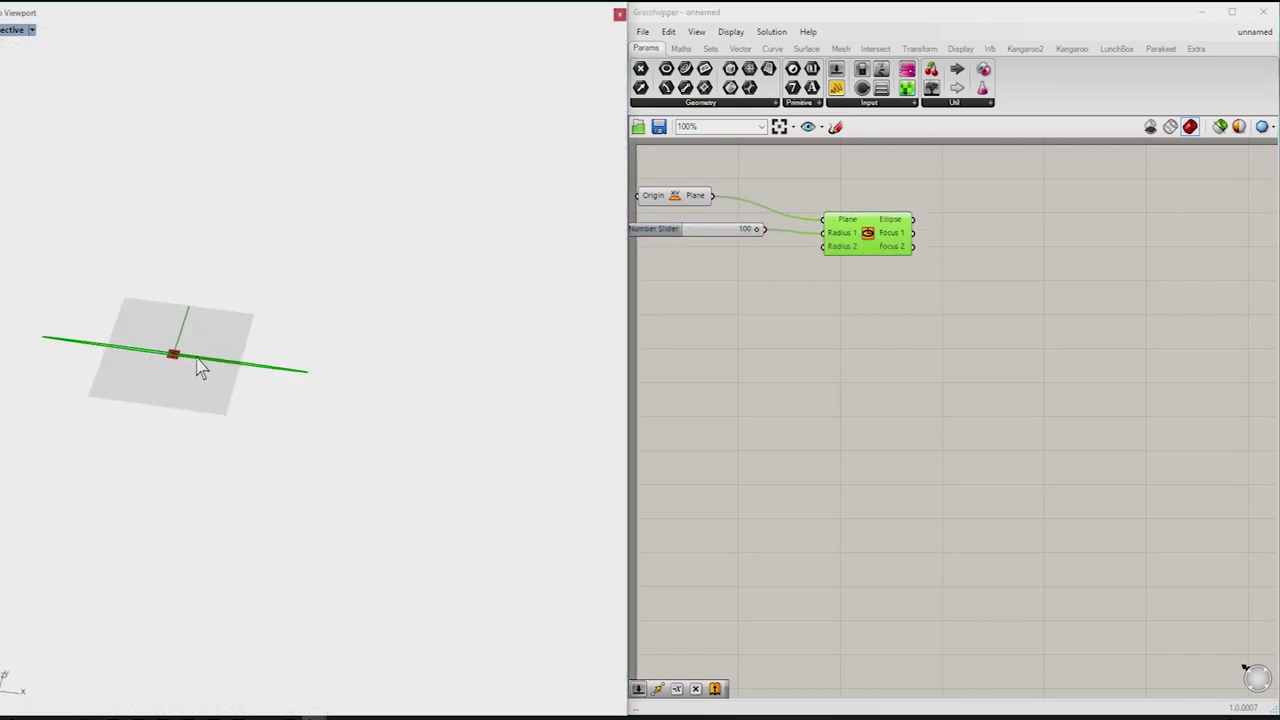
scroll(171, 366, "up", 2)
scroll(171, 366, "up", 2)
Step: Add a 75 slider wired into Radius 2 to shape the ellipse
left_click(686, 266)
double_click(686, 266)
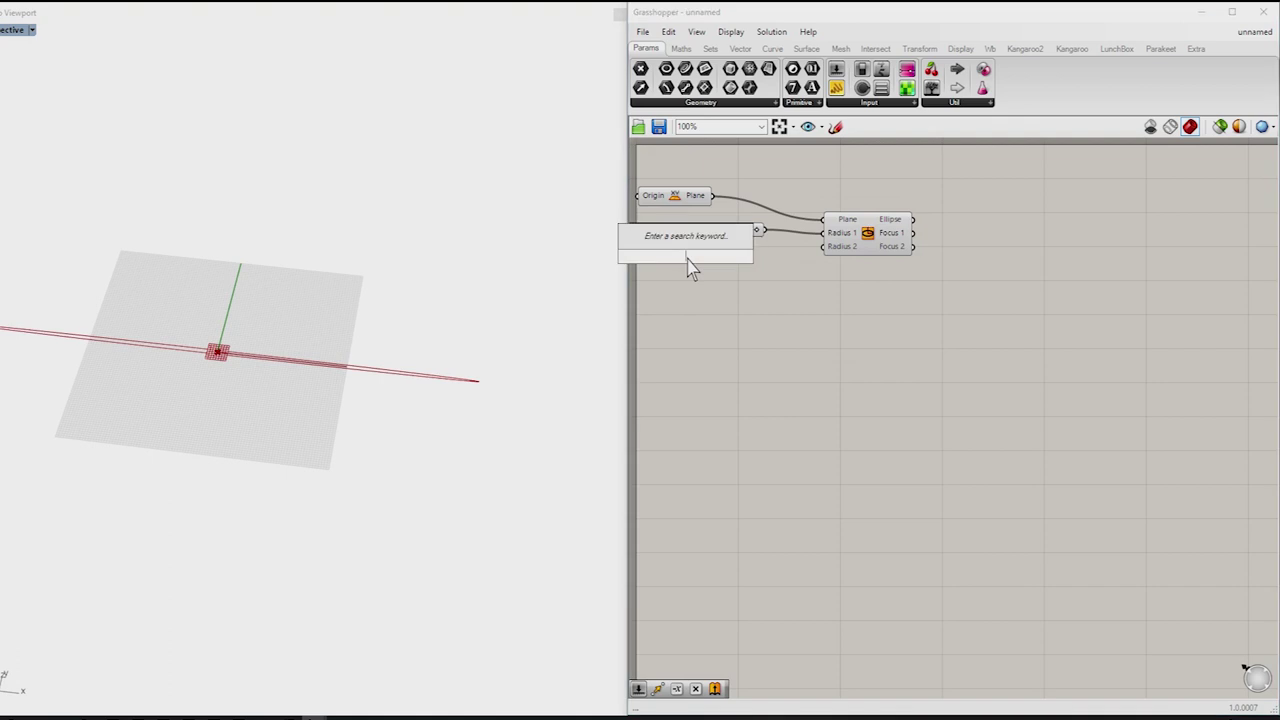
type("75")
key("Return")
left_click_drag(755, 256, 822, 246)
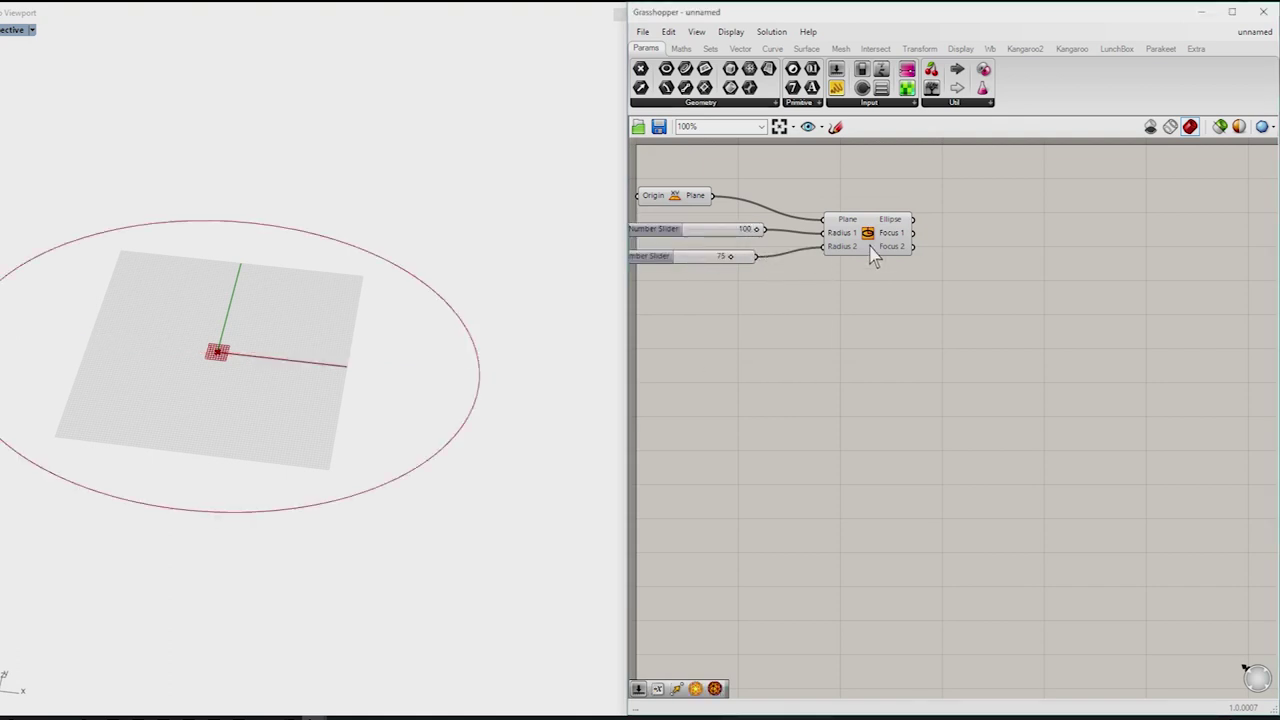
left_click(862, 238)
scroll(255, 345, "up", 2)
right_click_drag(255, 345, 235, 330)
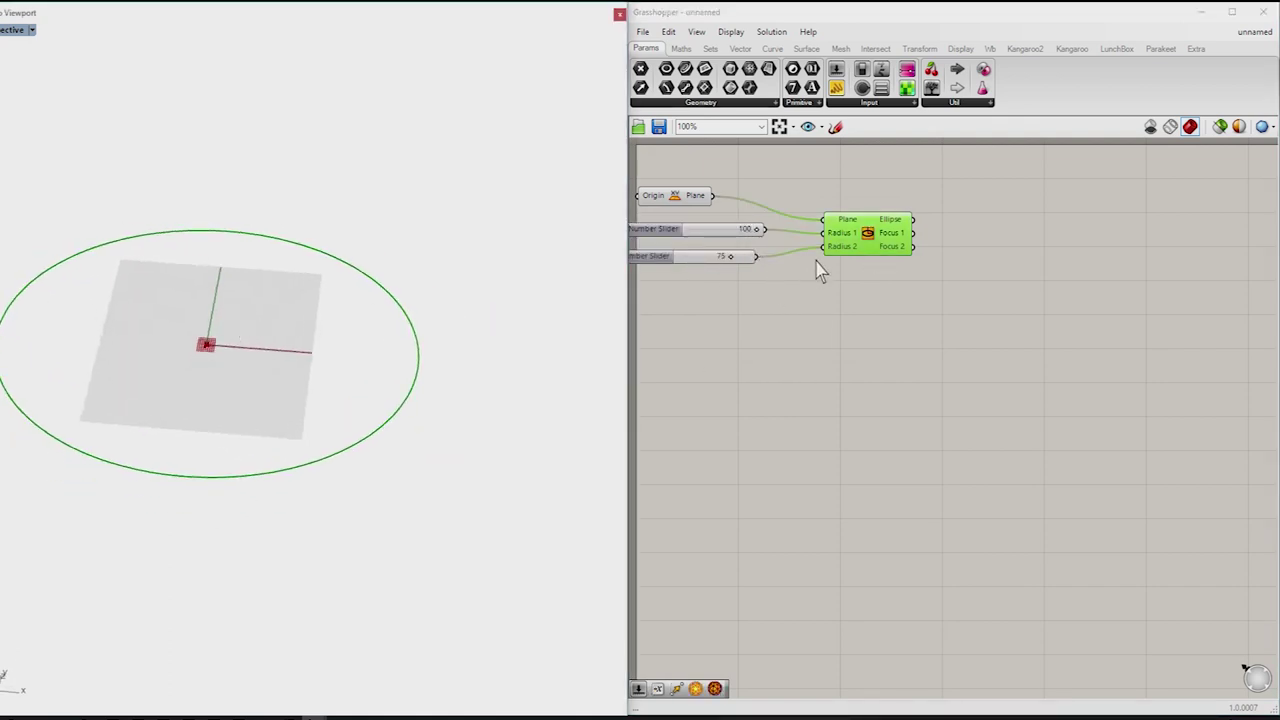
Step: Add a Move component beside the Ellipse
left_click_drag(845, 250, 855, 251)
double_click(1057, 249)
type("move")
key("Return")
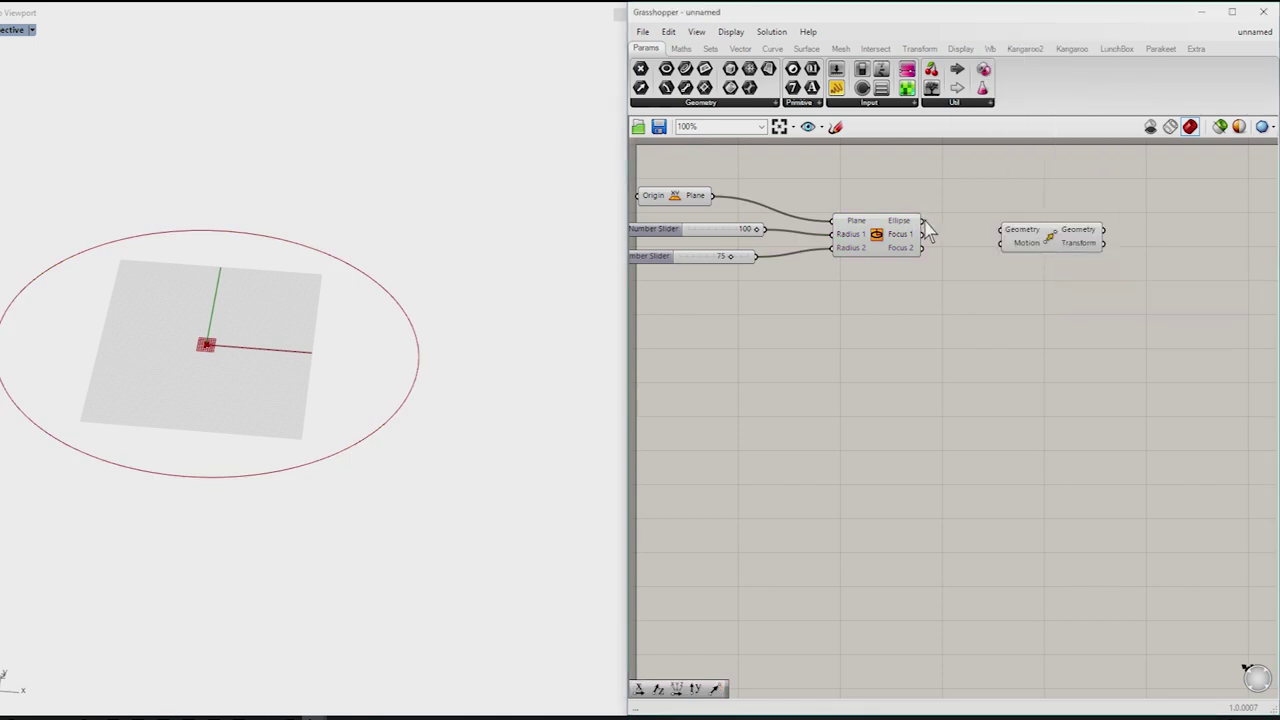
Step: Wire the Ellipse into Move and drive its Motion with a Unit Z vector
left_click_drag(921, 220, 1005, 231)
right_click_drag(443, 360, 437, 320)
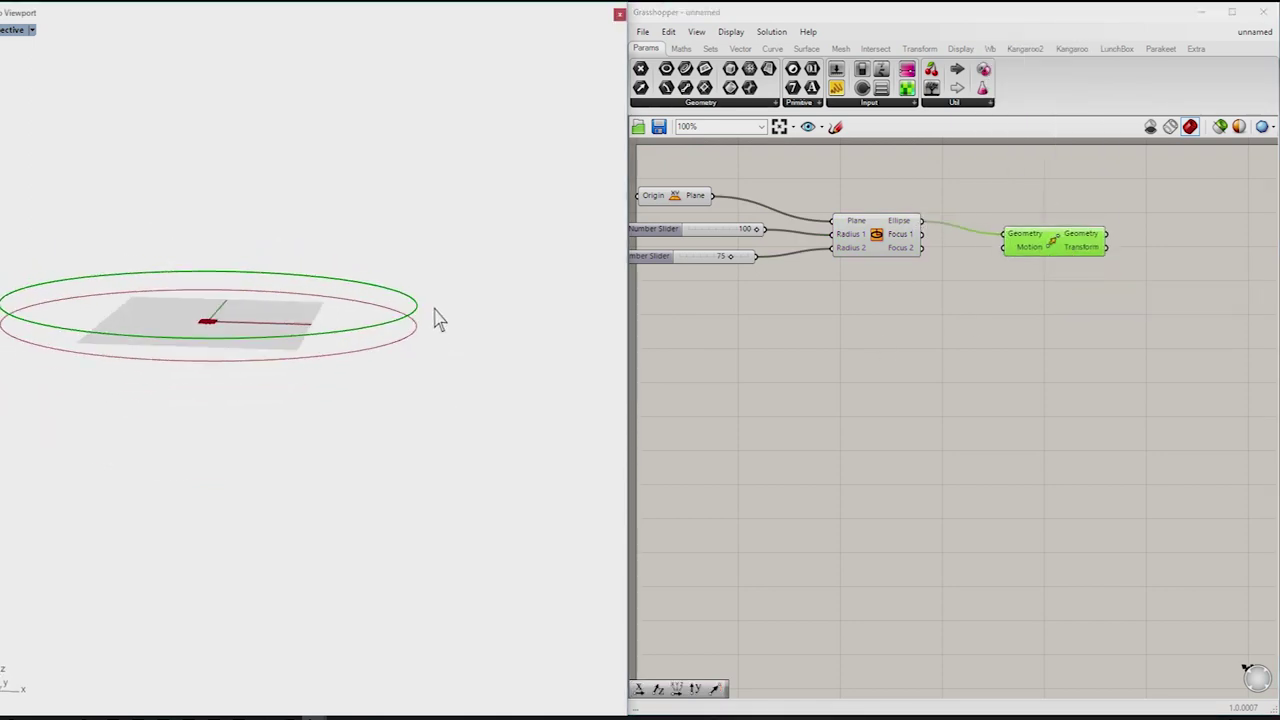
left_click_drag(1068, 249, 1063, 271)
double_click(920, 331)
type("unit z")
key("Return")
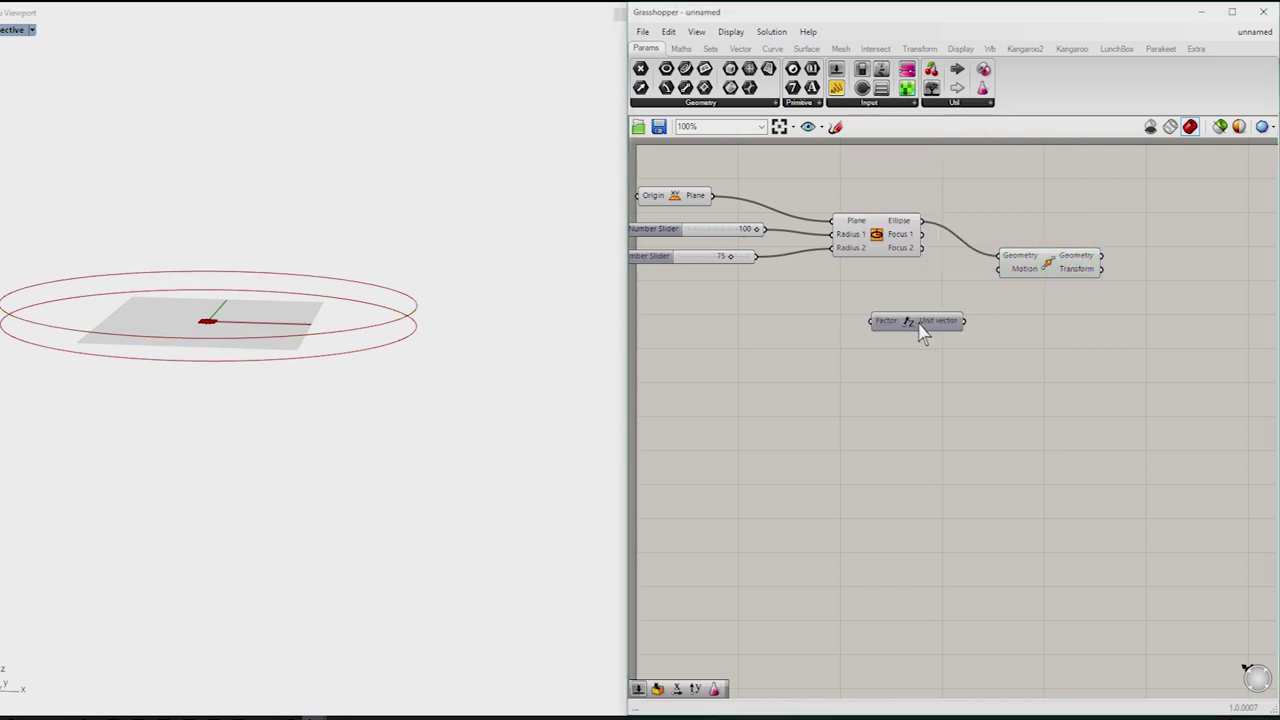
left_click_drag(963, 321, 1000, 268)
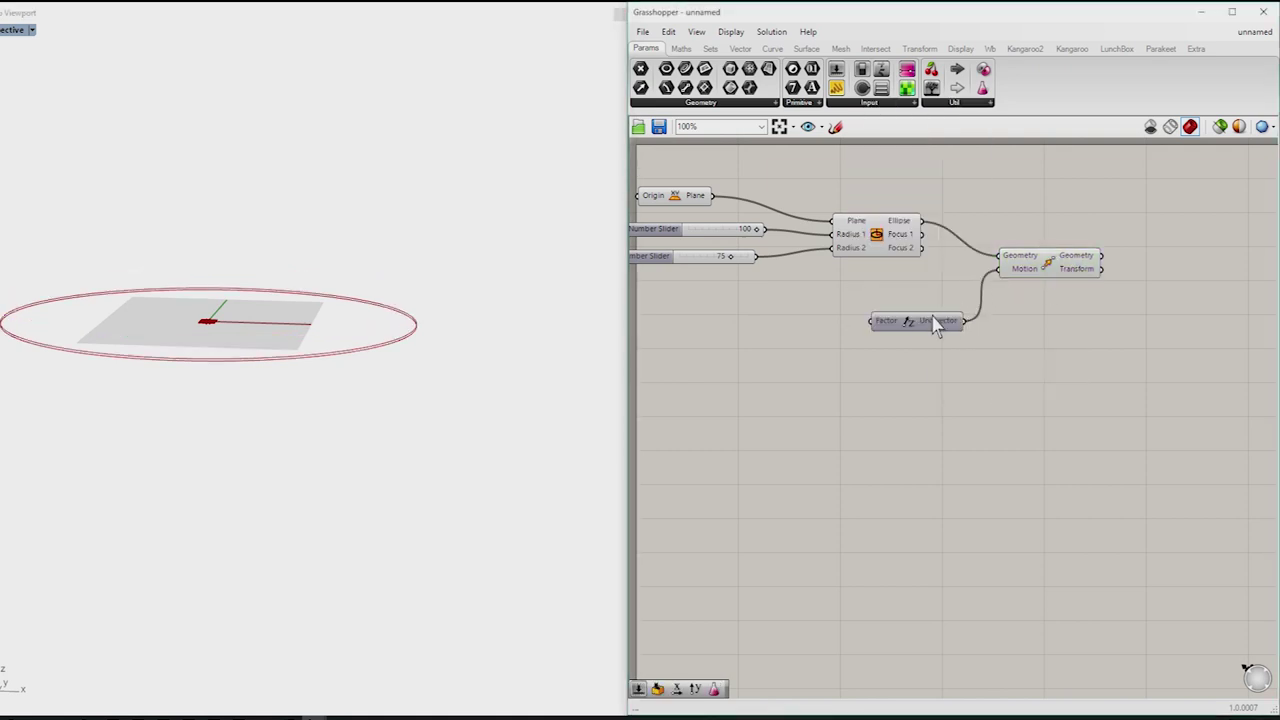
Step: Add a Series feeding the Unit Z Factor, with a 10 slider wired into Start
double_click(735, 340)
type("serie")
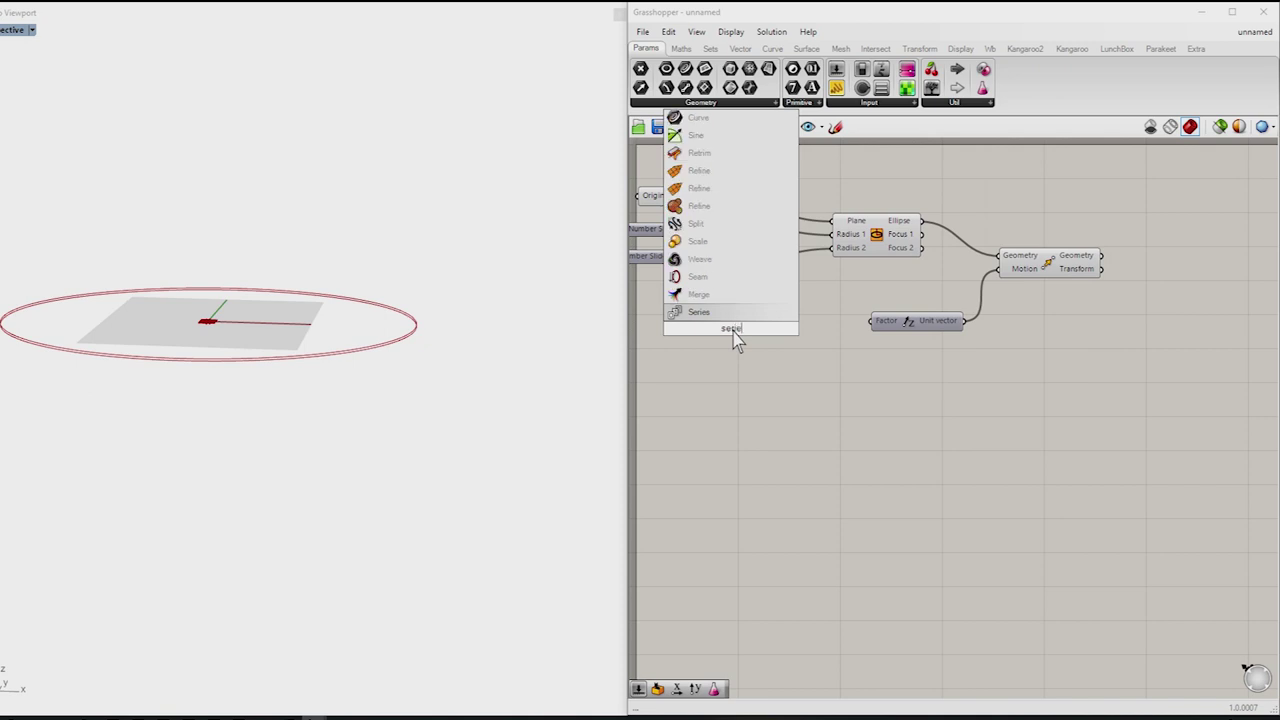
key("Return")
left_click_drag(860, 335, 866, 326)
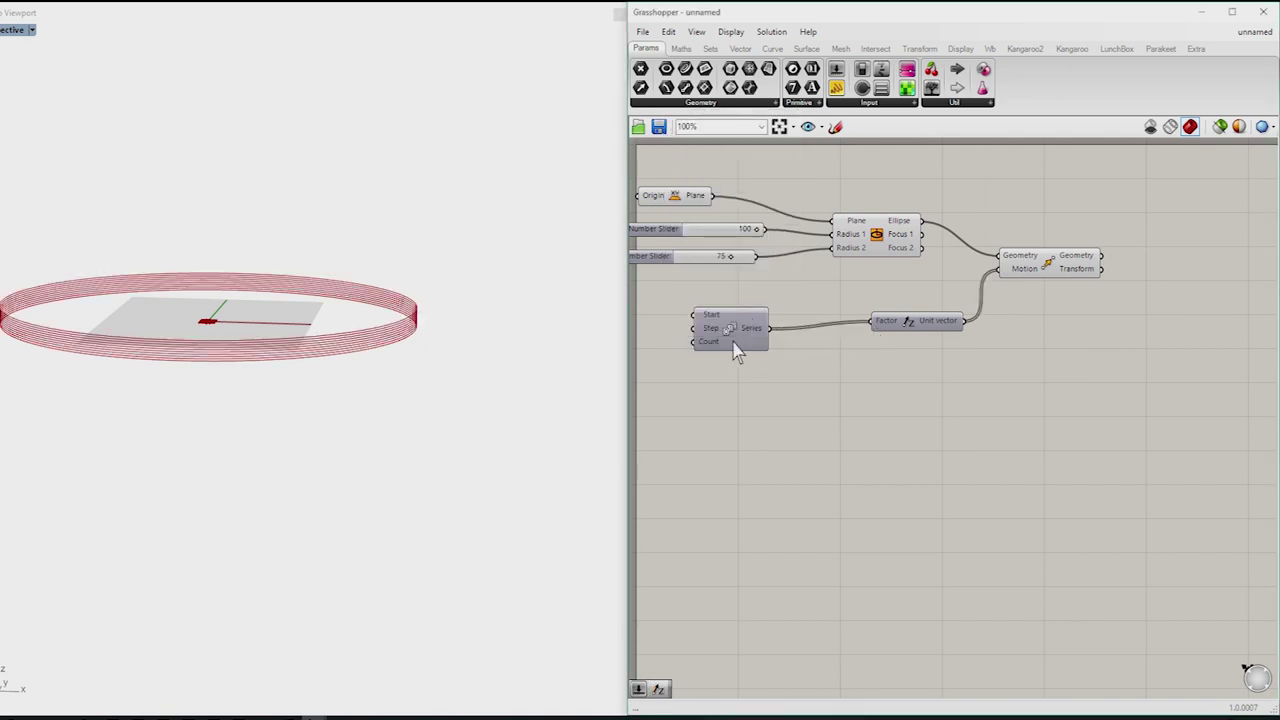
left_click_drag(731, 349, 766, 351)
double_click(660, 325)
type("10")
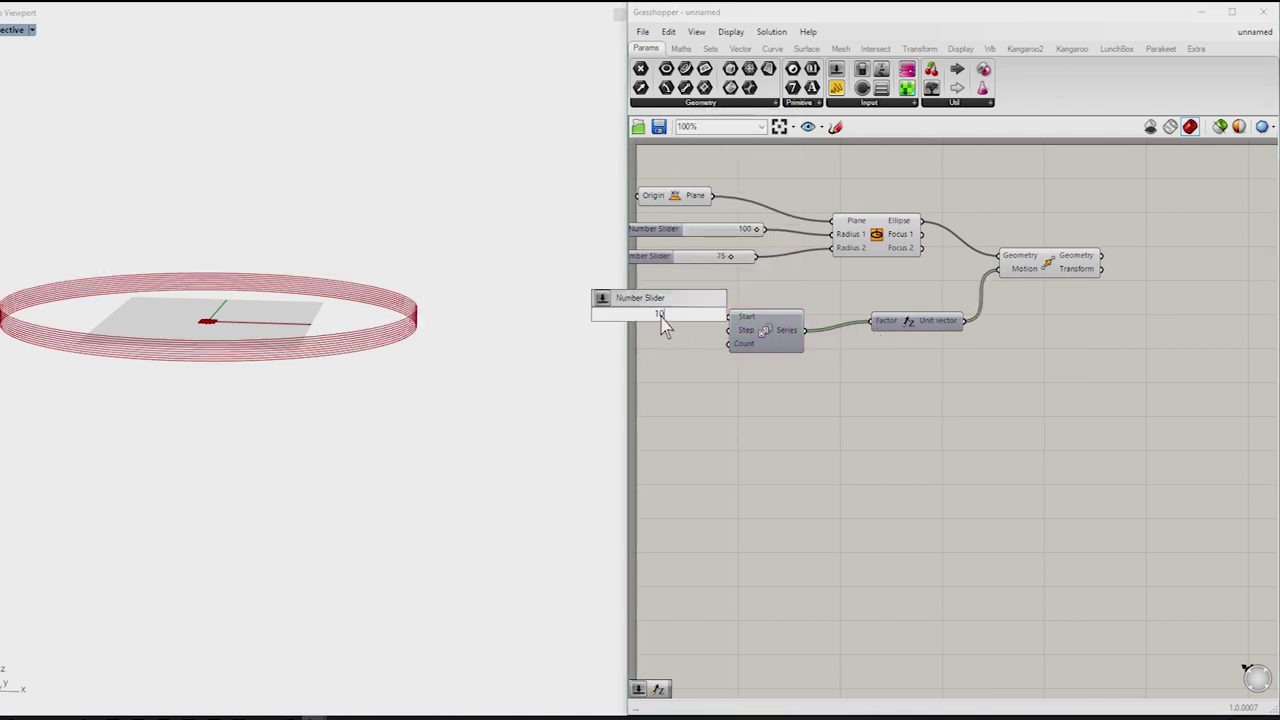
key("Return")
left_click_drag(774, 346, 815, 345)
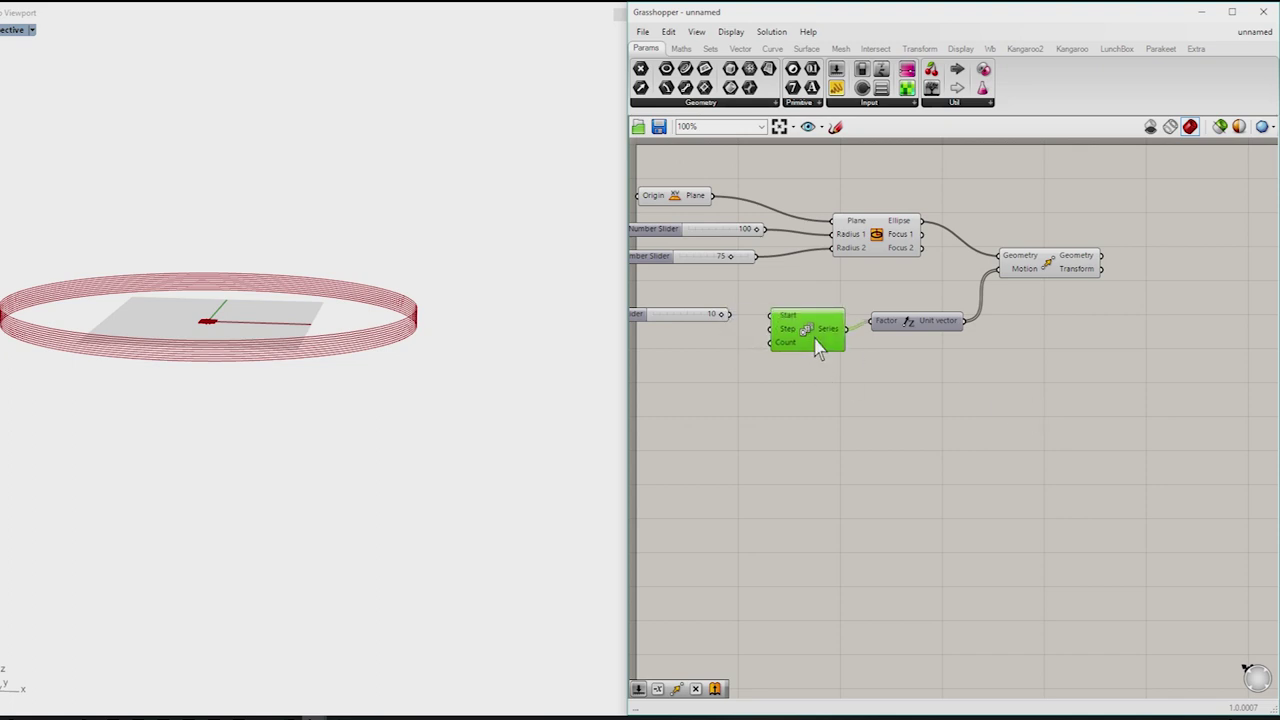
left_click_drag(730, 314, 770, 315)
Step: Copy the 10 slider for the Step and wire a 70 slider into Series Count
left_click_drag(690, 316, 697, 370, "alt")
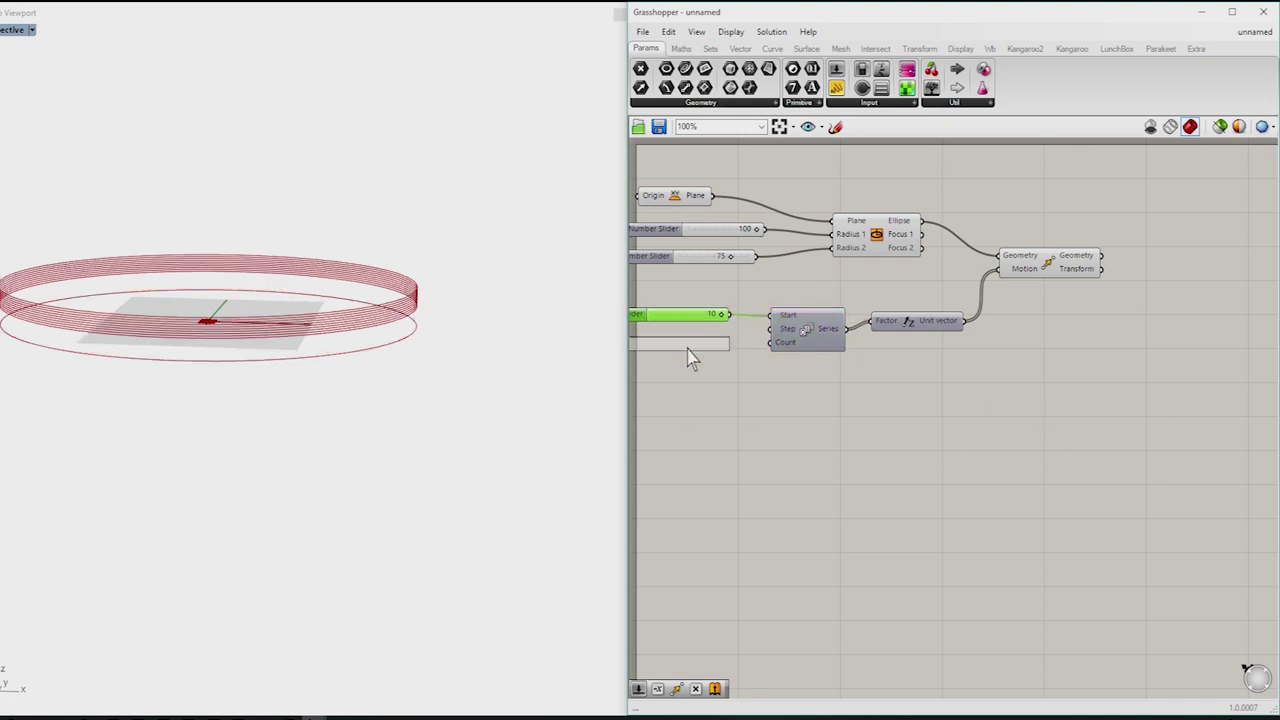
mouse_move(697, 370)
left_mouse_down()
mouse_move(695, 345)
mouse_move(686, 378)
mouse_move(688, 364)
left_mouse_up()
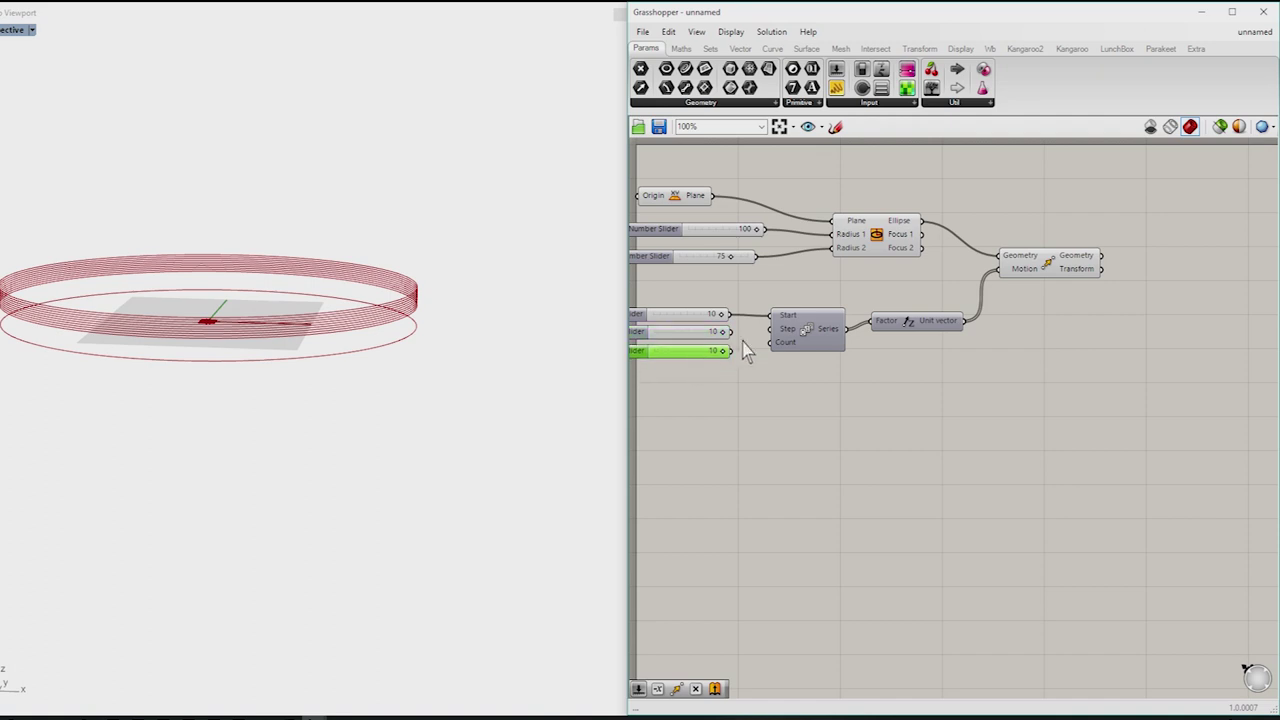
key("Delete")
double_click(689, 366)
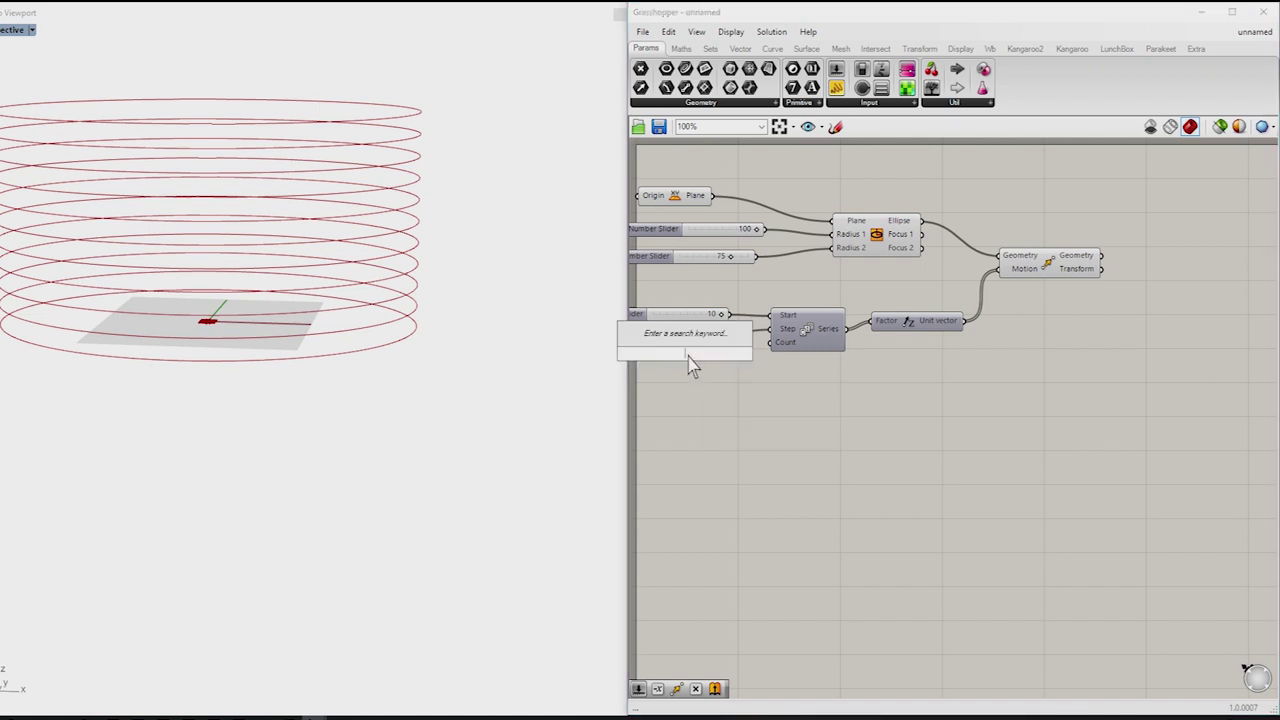
type("70")
key("Return")
left_click_drag(756, 353, 797, 343)
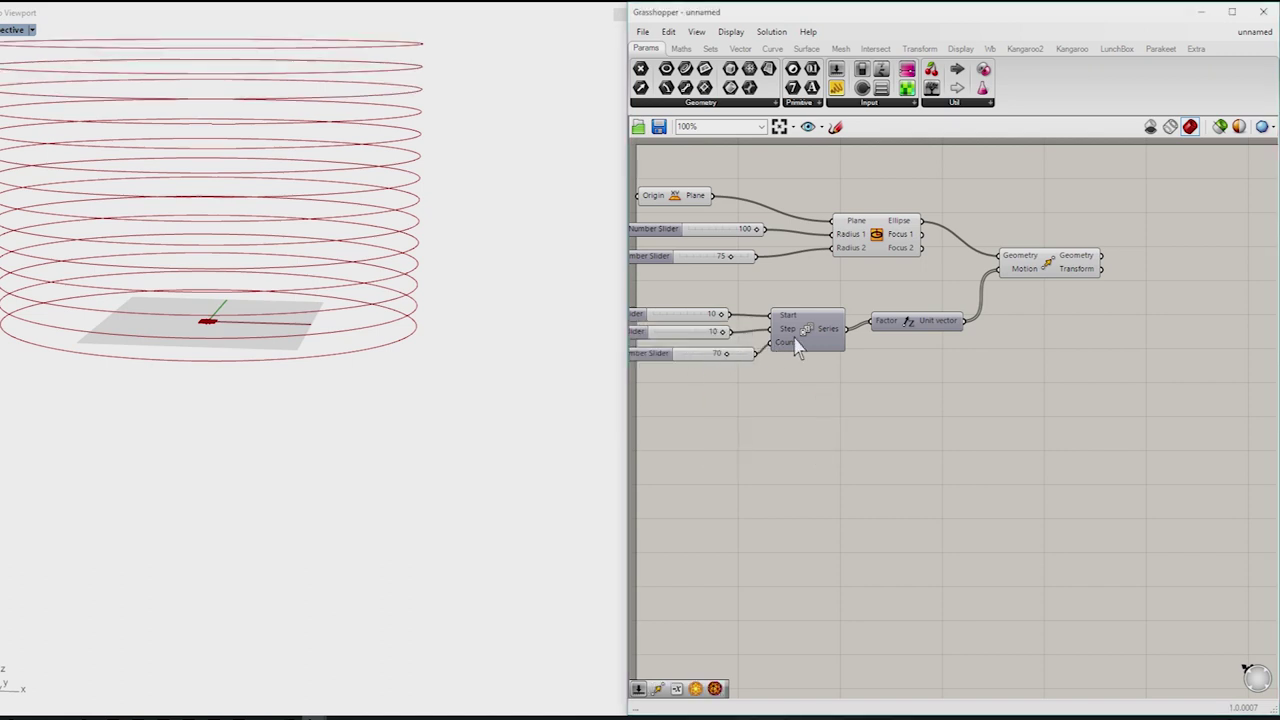
scroll(214, 286, "down", 3)
scroll(214, 286, "down", 2)
scroll(220, 277, "down", 2)
scroll(234, 251, "up", 2)
mouse_move(228, 220)
right_mouse_down()
mouse_move(157, 229)
mouse_move(223, 229)
mouse_move(240, 215)
right_mouse_up()
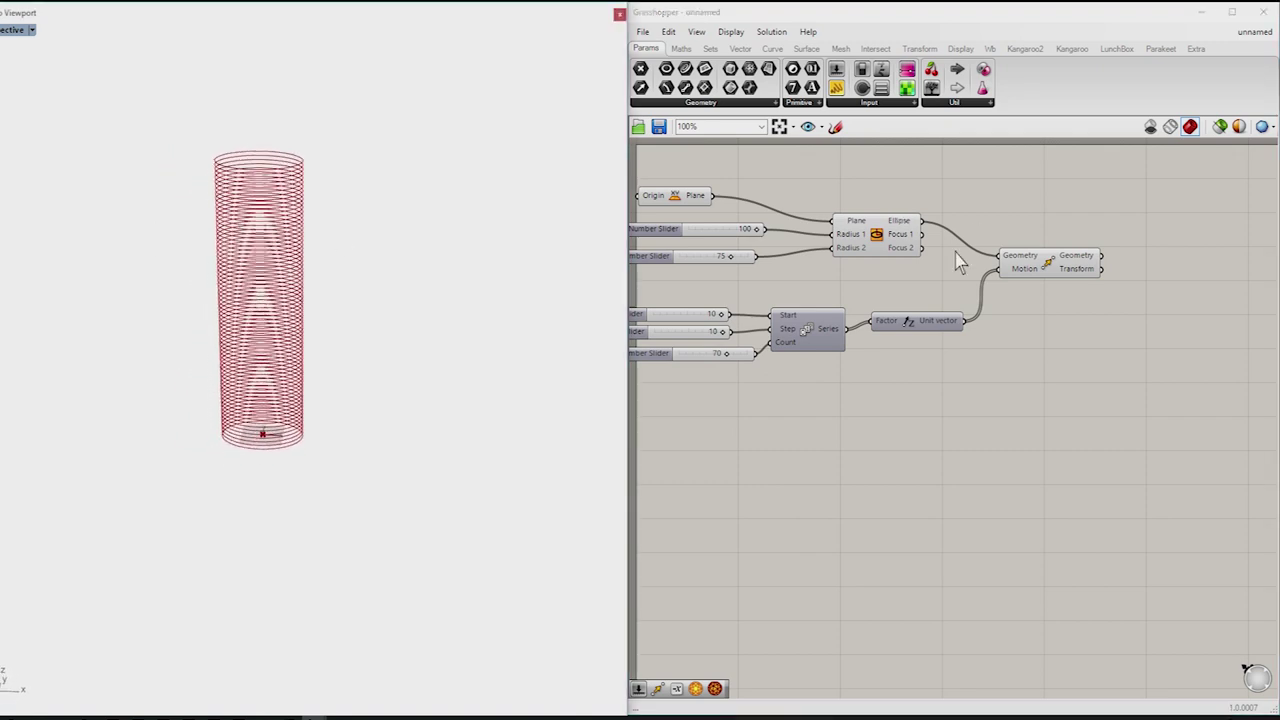
left_click(1048, 280)
Step: Add a Rotate component fed by the stacked ellipses and the XY Plane
scroll(905, 286, "down", 1)
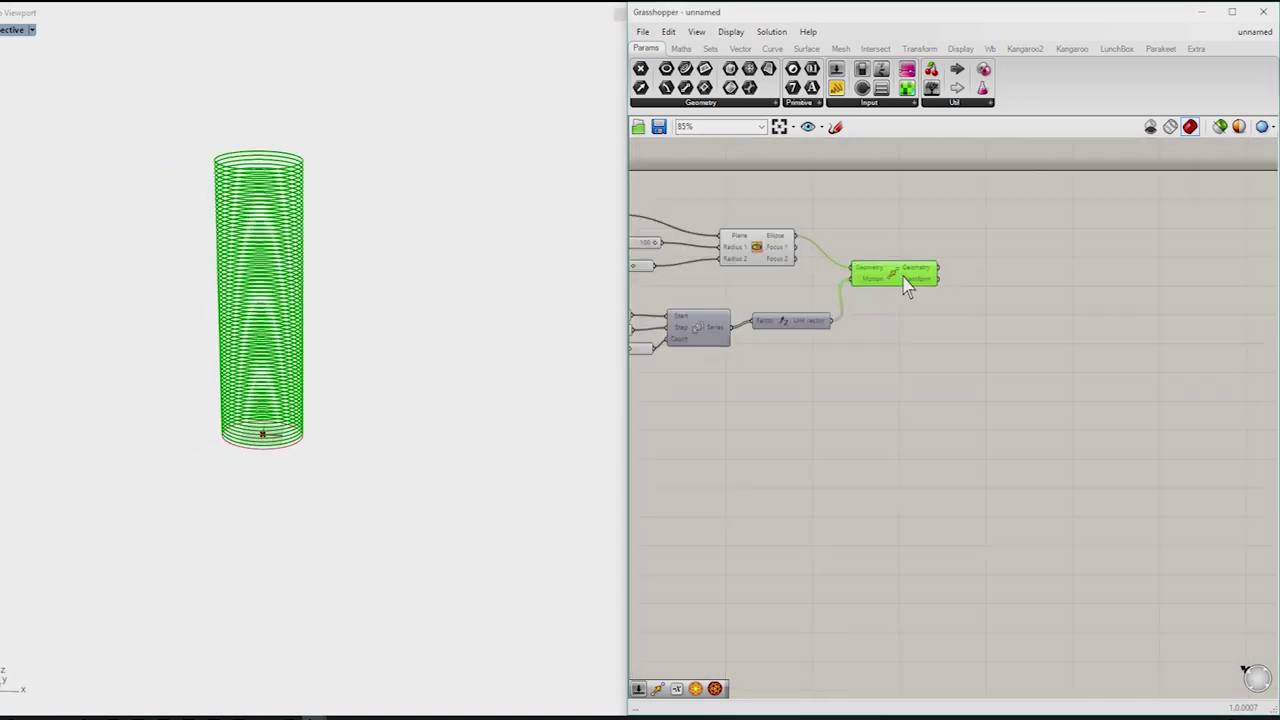
left_click(1105, 287)
double_click(1105, 287)
type("rotate")
key("Return")
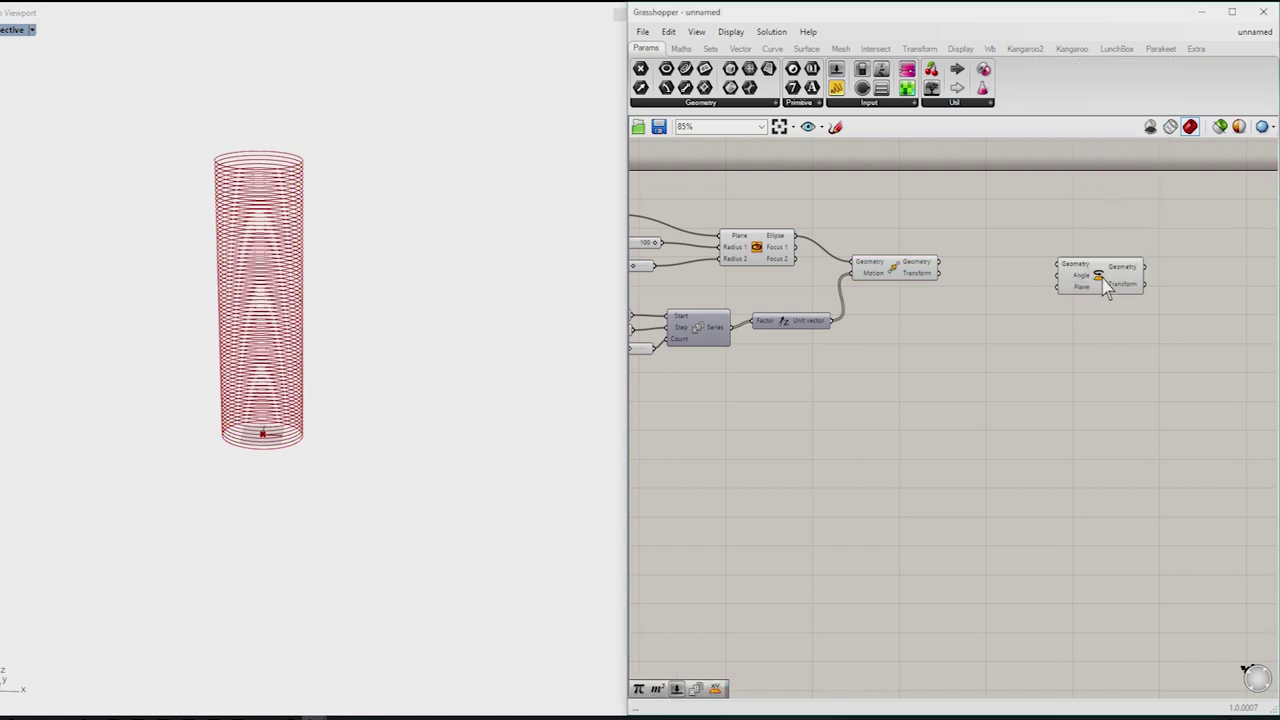
left_click_drag(1010, 270, 1012, 285)
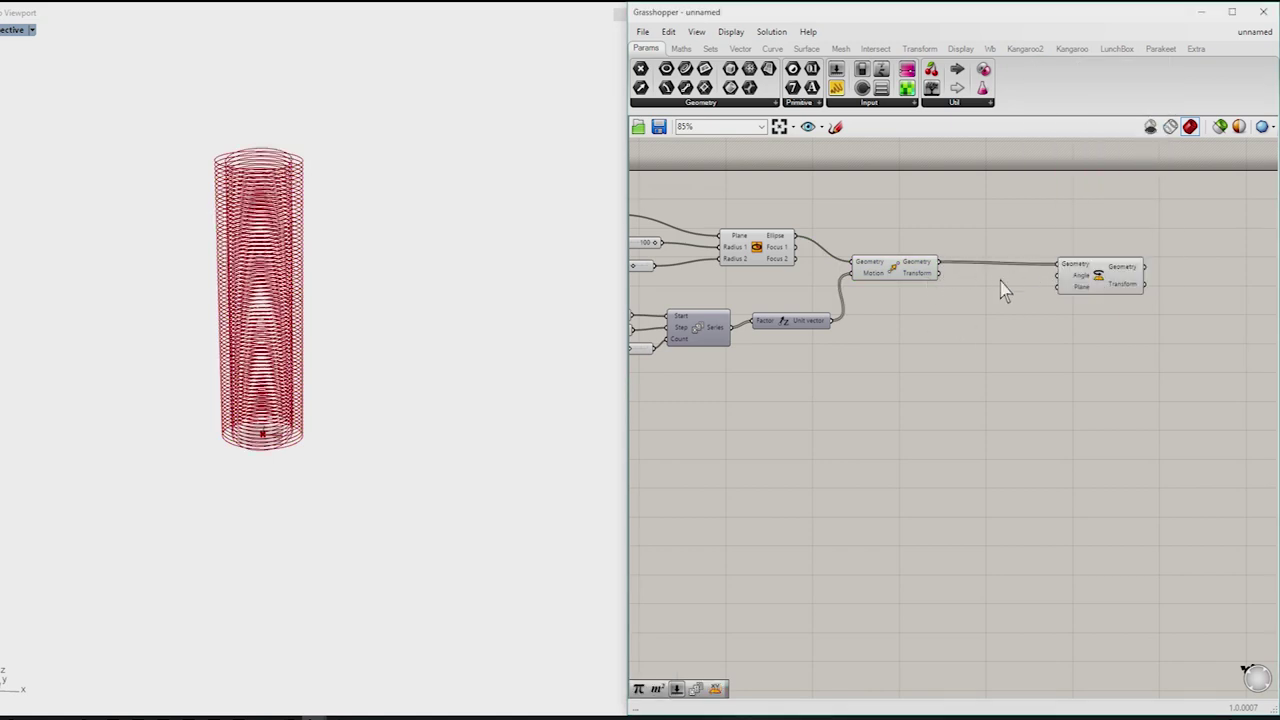
scroll(943, 287, "down", 1)
right_click_drag(679, 232, 777, 249)
left_click_drag(765, 242, 1141, 304)
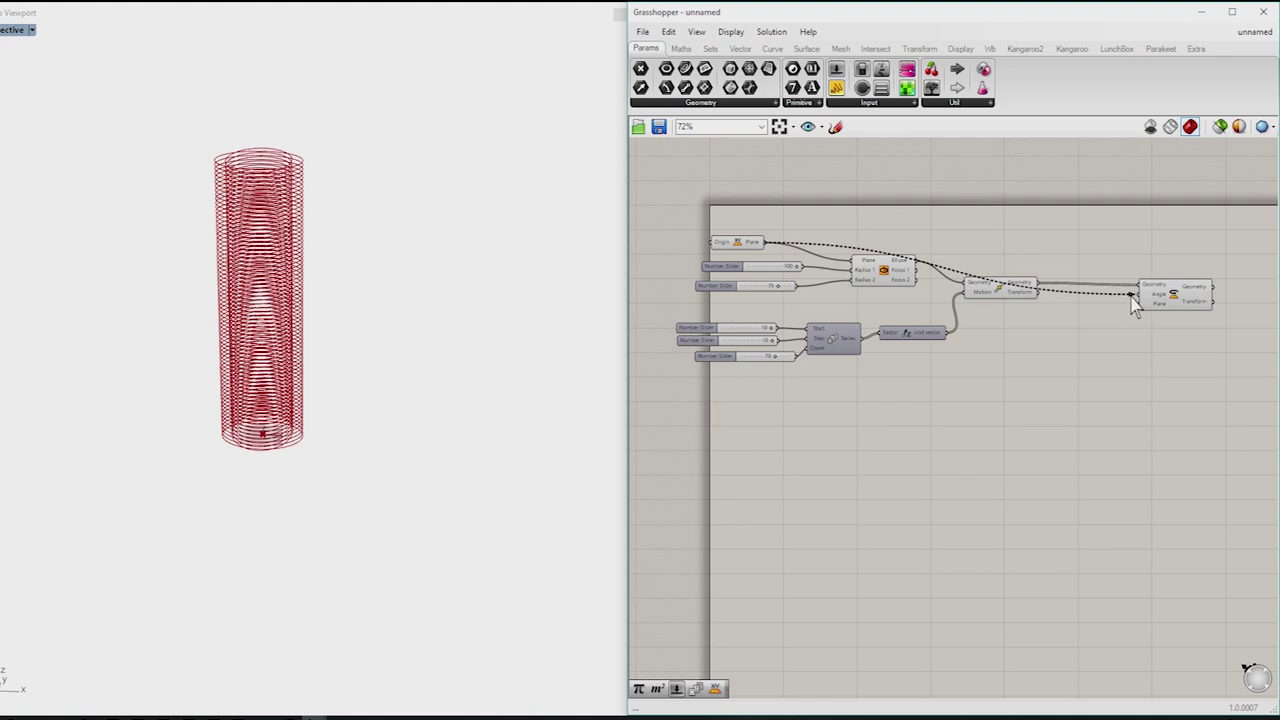
left_click(1183, 313)
Step: Place a second Series wired into Rotate's Angle input
double_click(1086, 363)
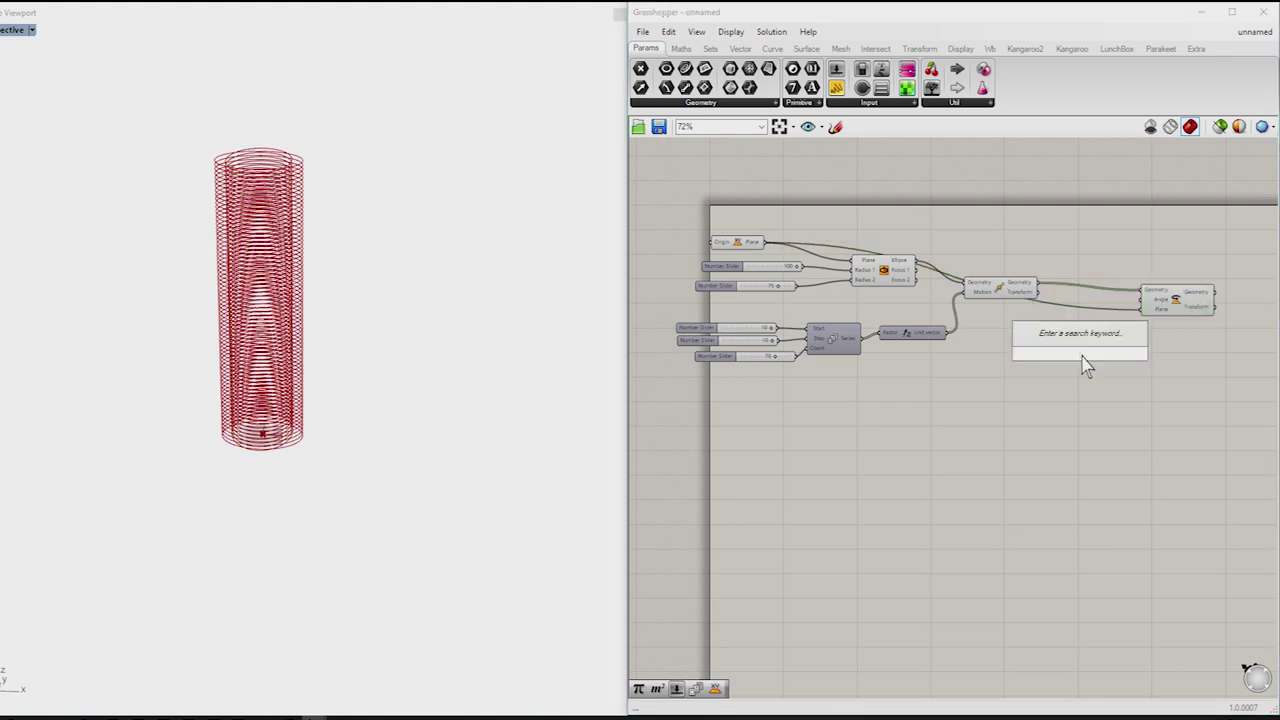
type("series")
key("Return")
scroll(1086, 363, "up", 2)
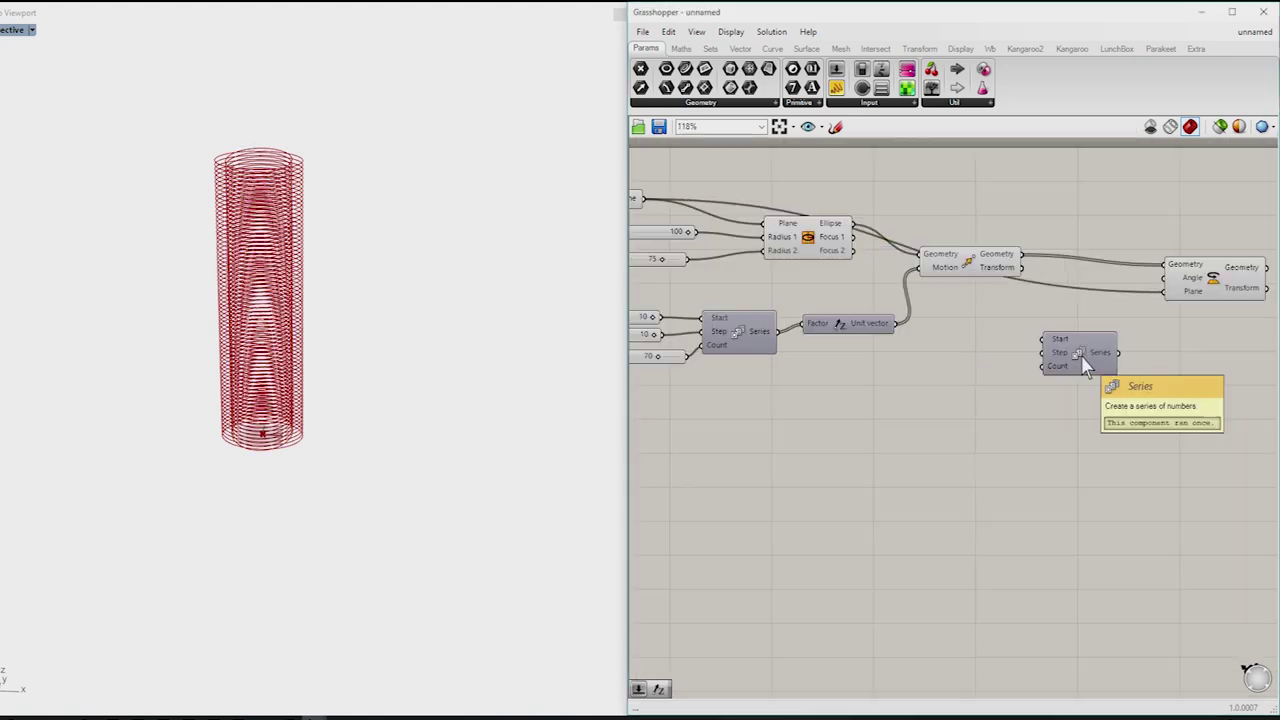
scroll(1086, 363, "up", 1)
left_click_drag(1200, 272, 1196, 250)
left_click_drag(1090, 362, 1105, 347)
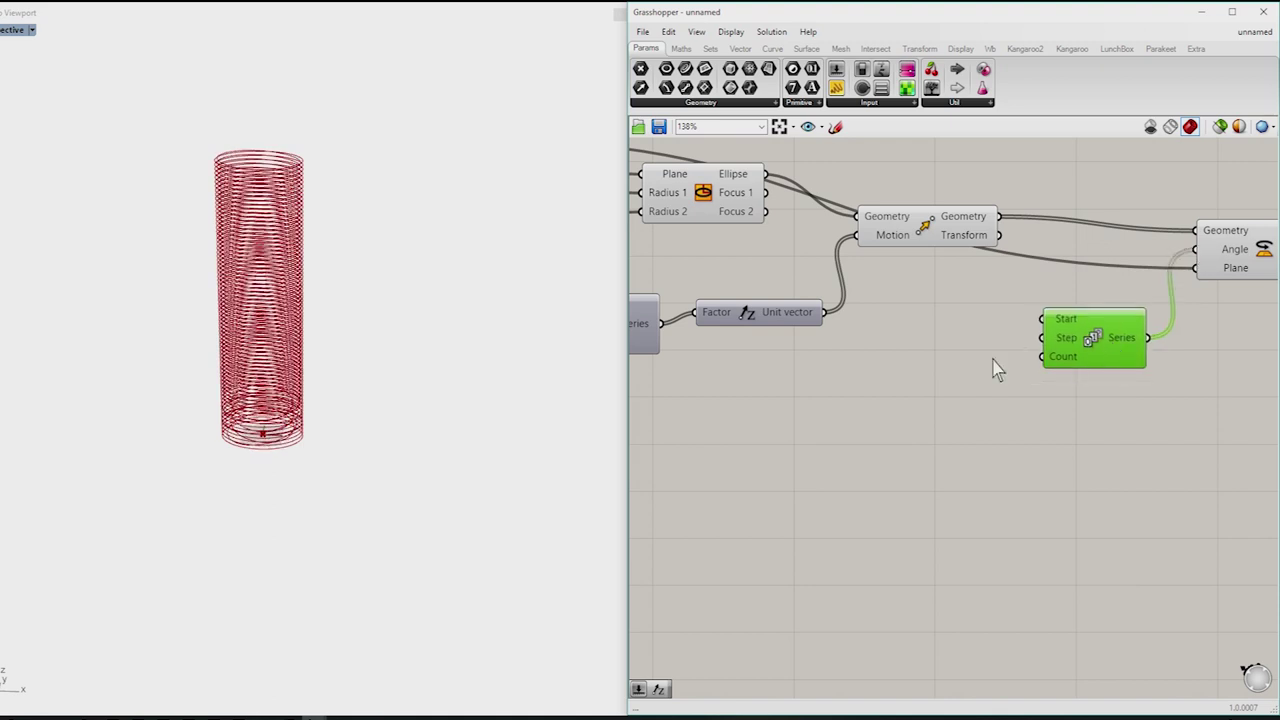
Step: Add a zero slider for Start and wire the 70 count slider into the second Series Count
double_click(960, 354)
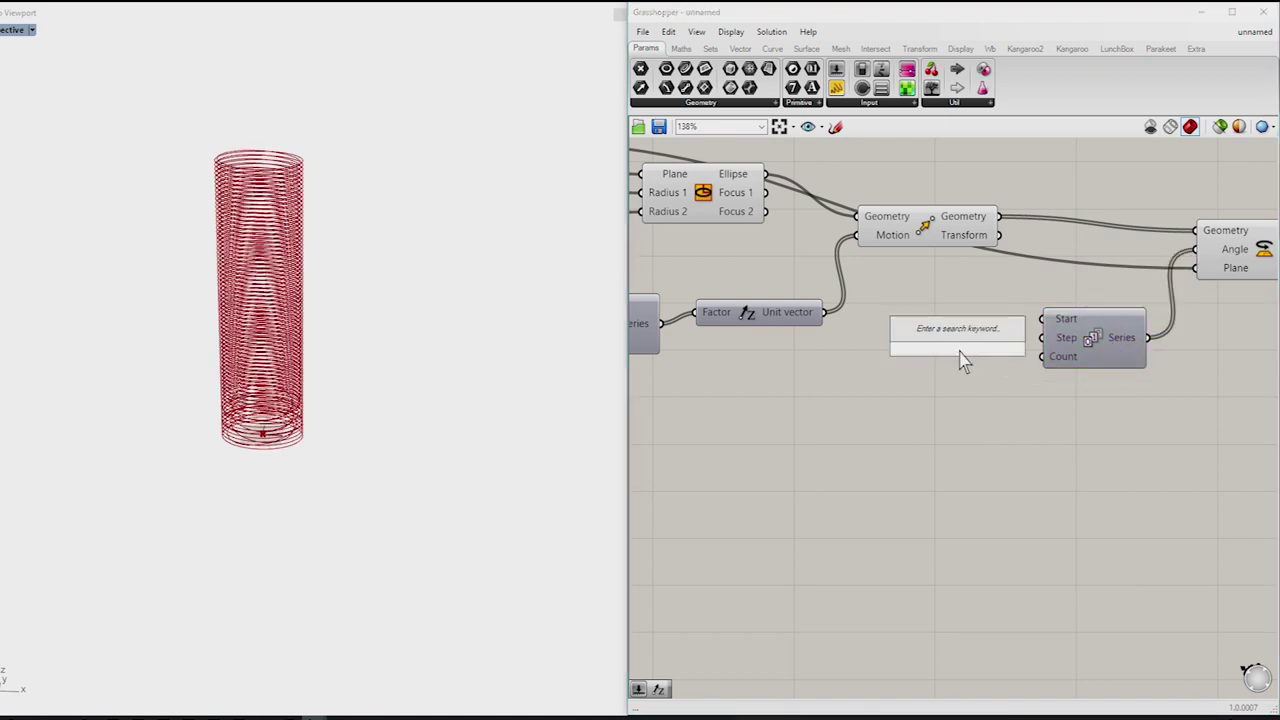
type("slider")
key("Return")
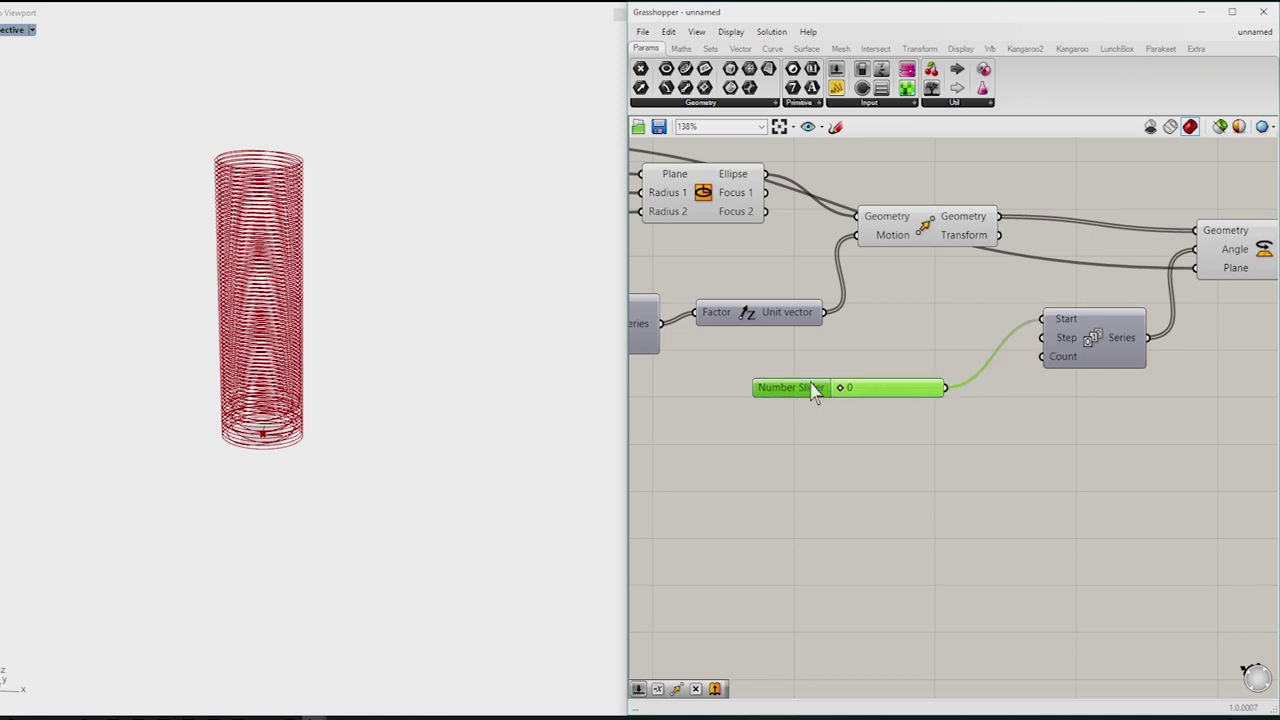
left_click_drag(812, 390, 849, 357)
scroll(831, 374, "down", 3)
left_click(688, 350)
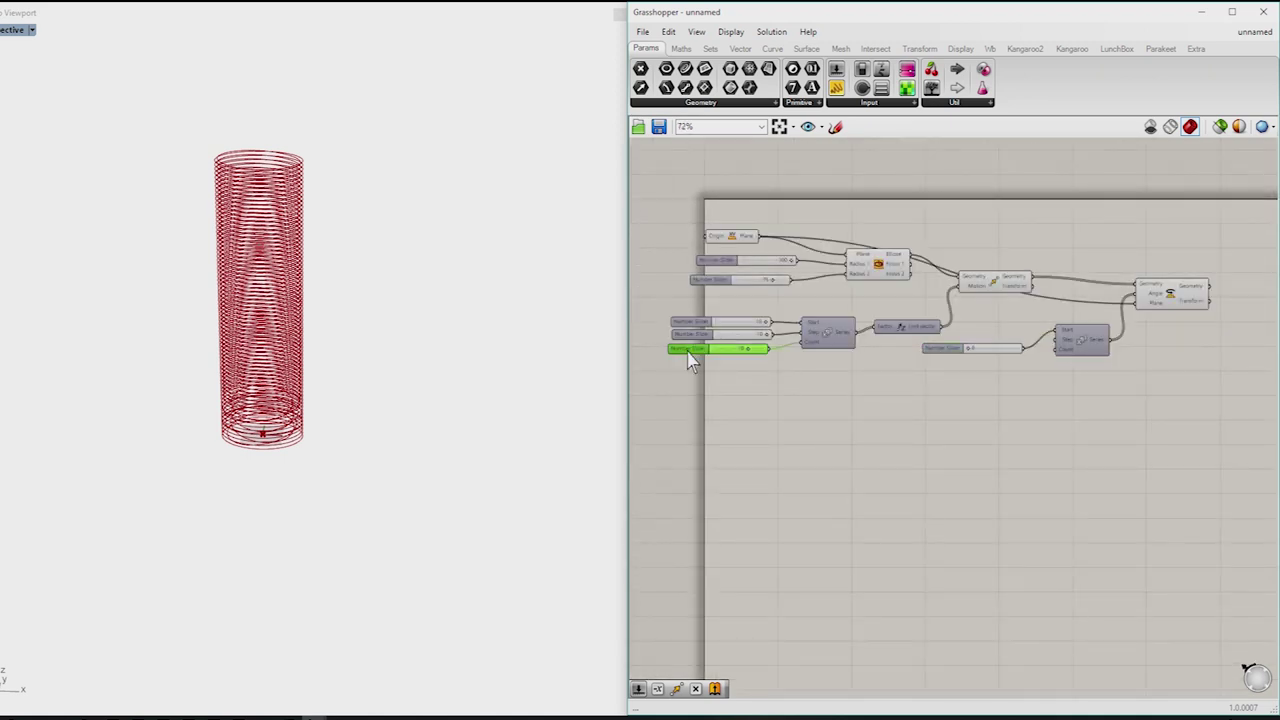
left_click_drag(772, 349, 1055, 349)
left_click_drag(963, 354, 978, 344)
Step: Shift a group of components to the right and delete the zero slider
left_click_drag(1216, 408, 930, 242)
left_click_drag(985, 283, 1045, 283)
left_click(1092, 428)
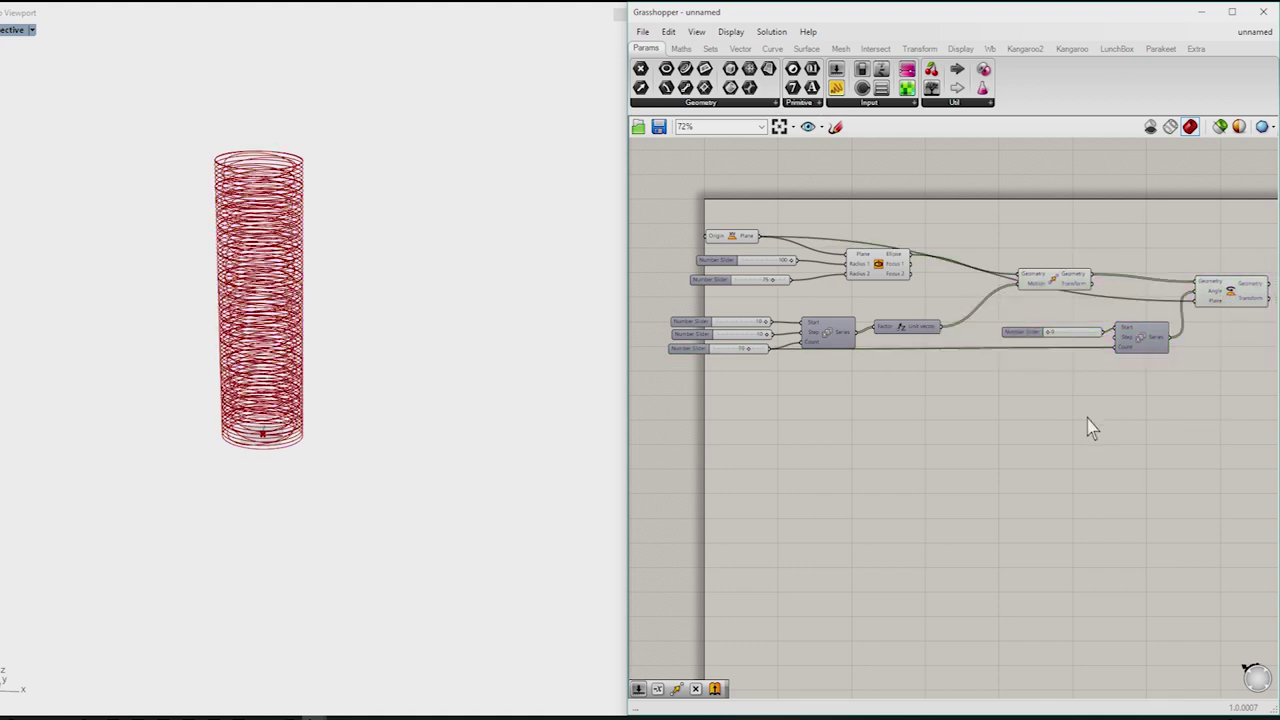
left_click(1035, 342)
key("Delete")
double_click(1020, 348)
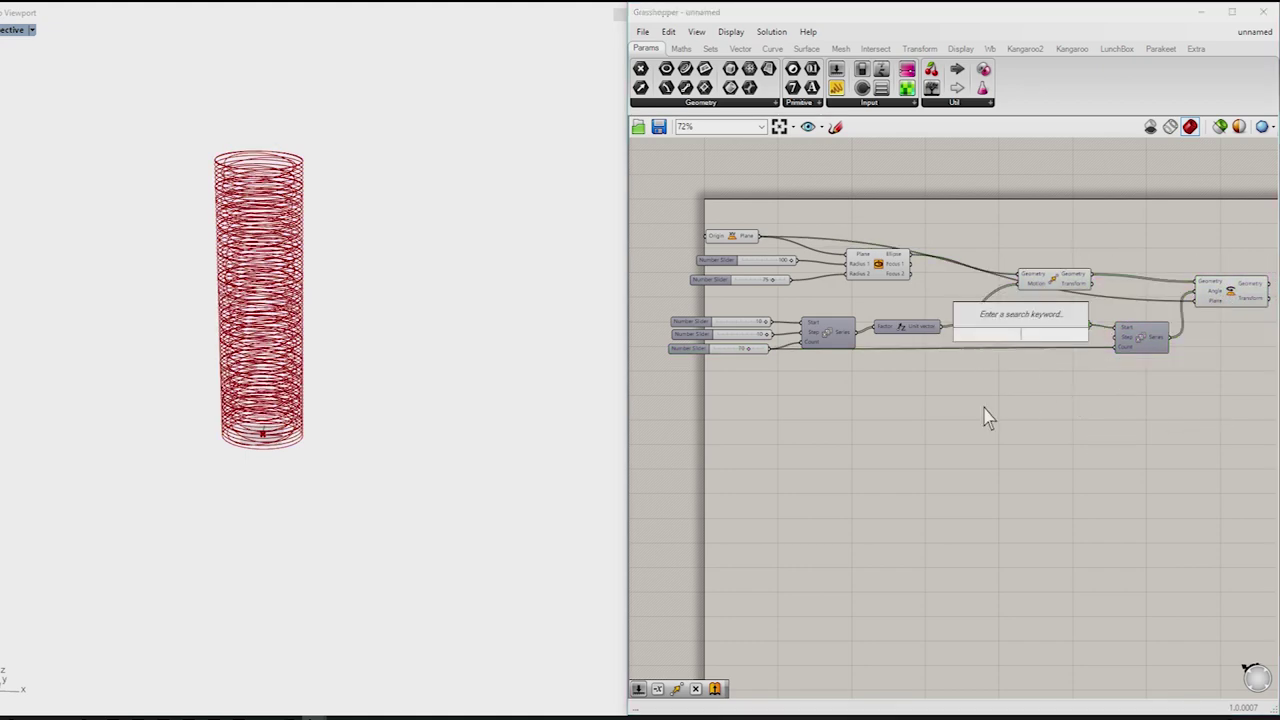
Step: Restore the zero slider and reposition the 70 slider, zero slider and second Series
key("Escape")
key("ctrl+z")
left_click_drag(719, 356, 708, 391)
left_click_drag(1012, 326, 1012, 313)
left_click_drag(1152, 348, 1157, 386)
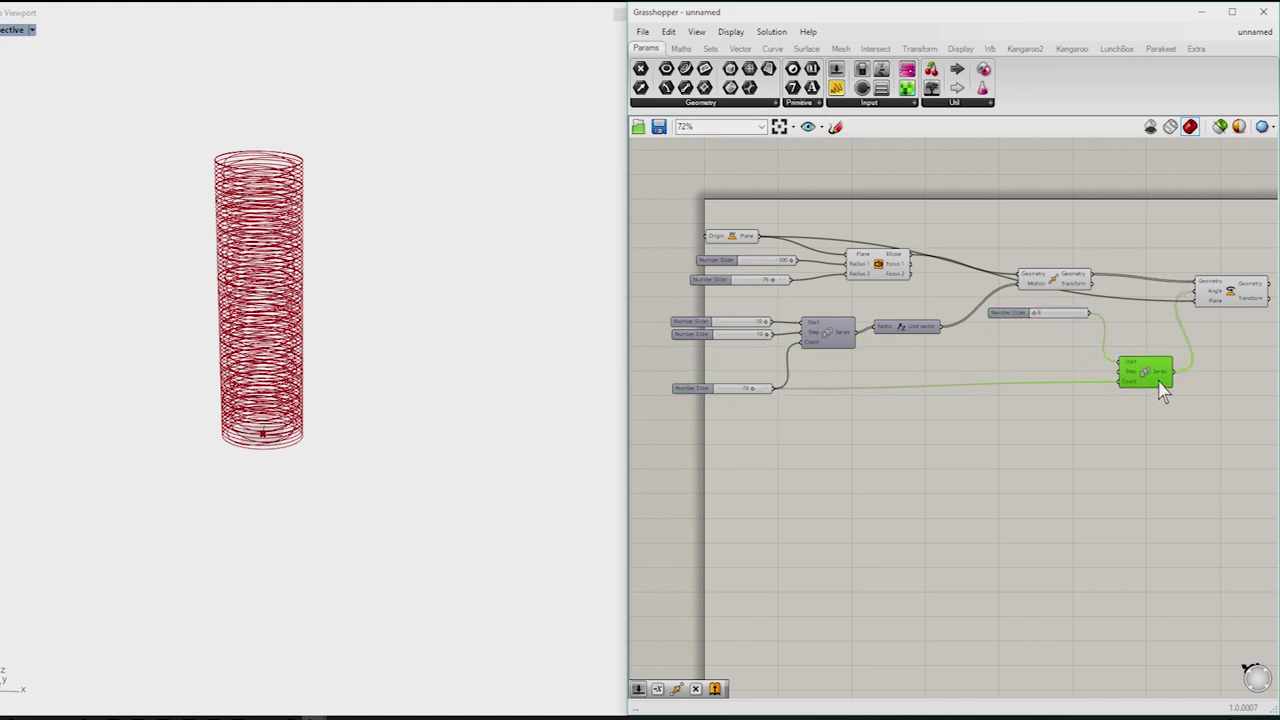
Step: Add a Number Slider set to 3 and a Division component
double_click(940, 375)
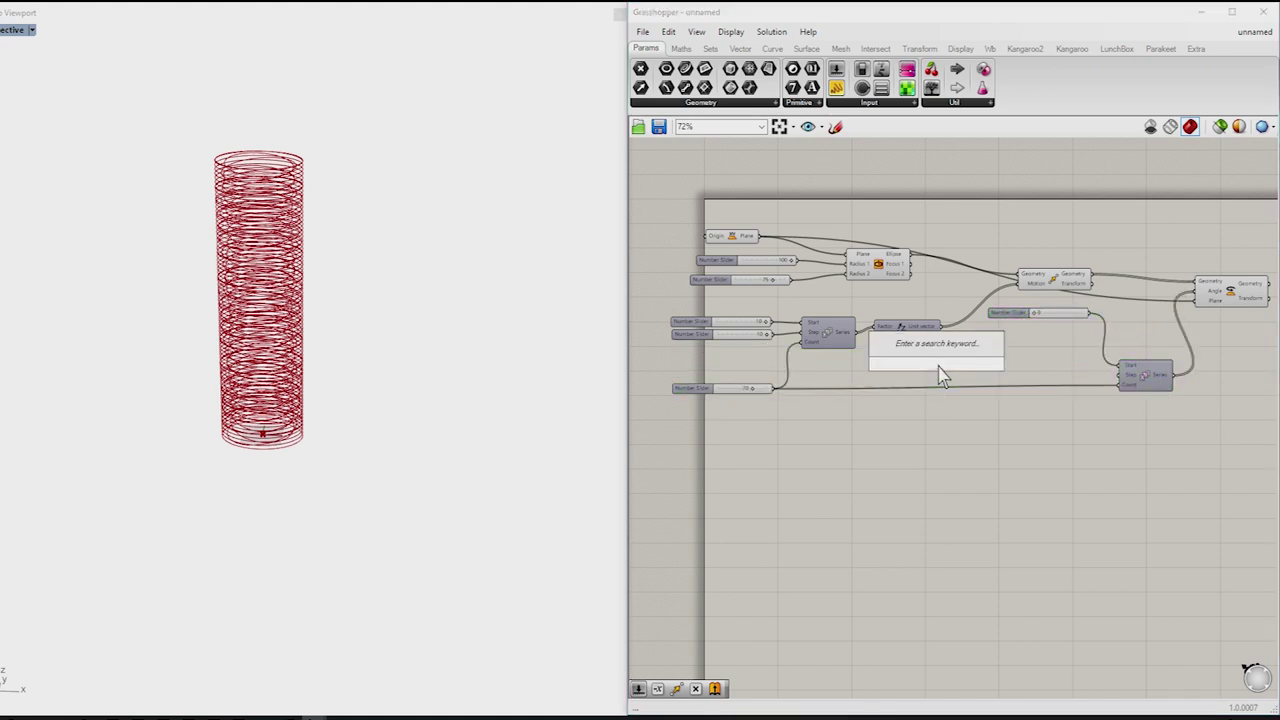
type("number slider")
key("Return")
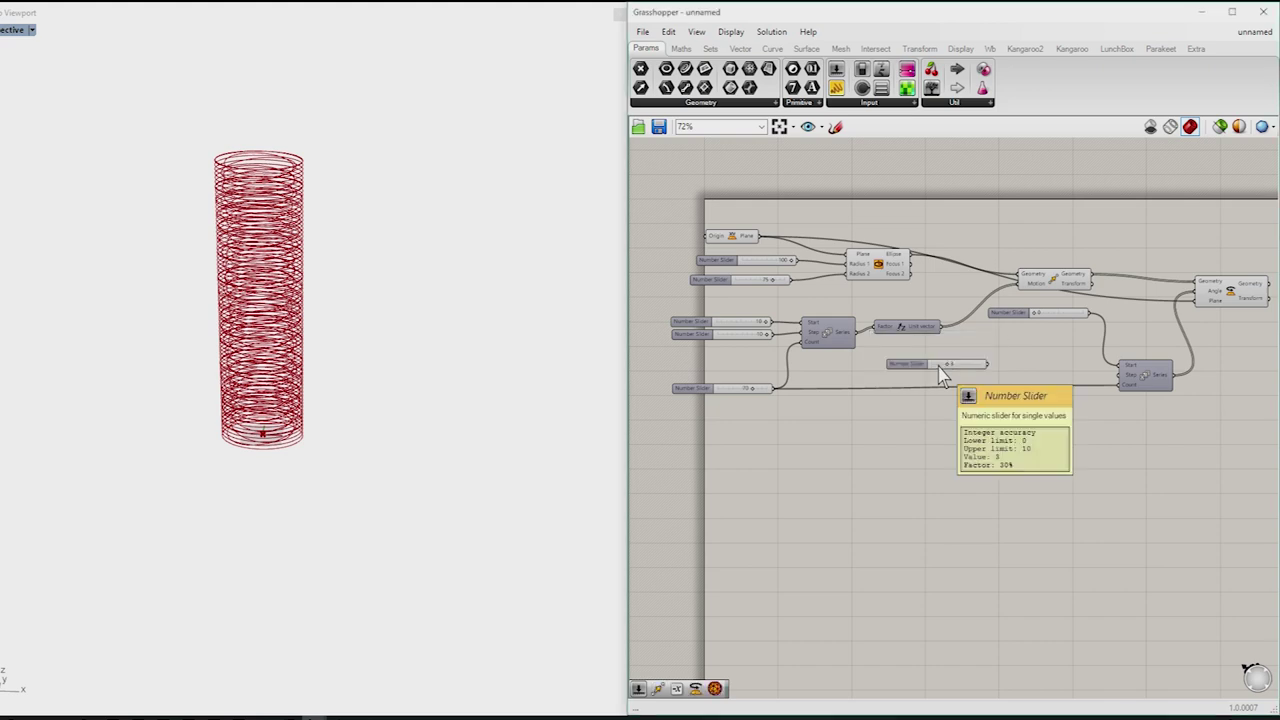
scroll(917, 374, "up", 3)
scroll(883, 368, "down", 2)
scroll(883, 368, "up", 1)
double_click(1005, 368)
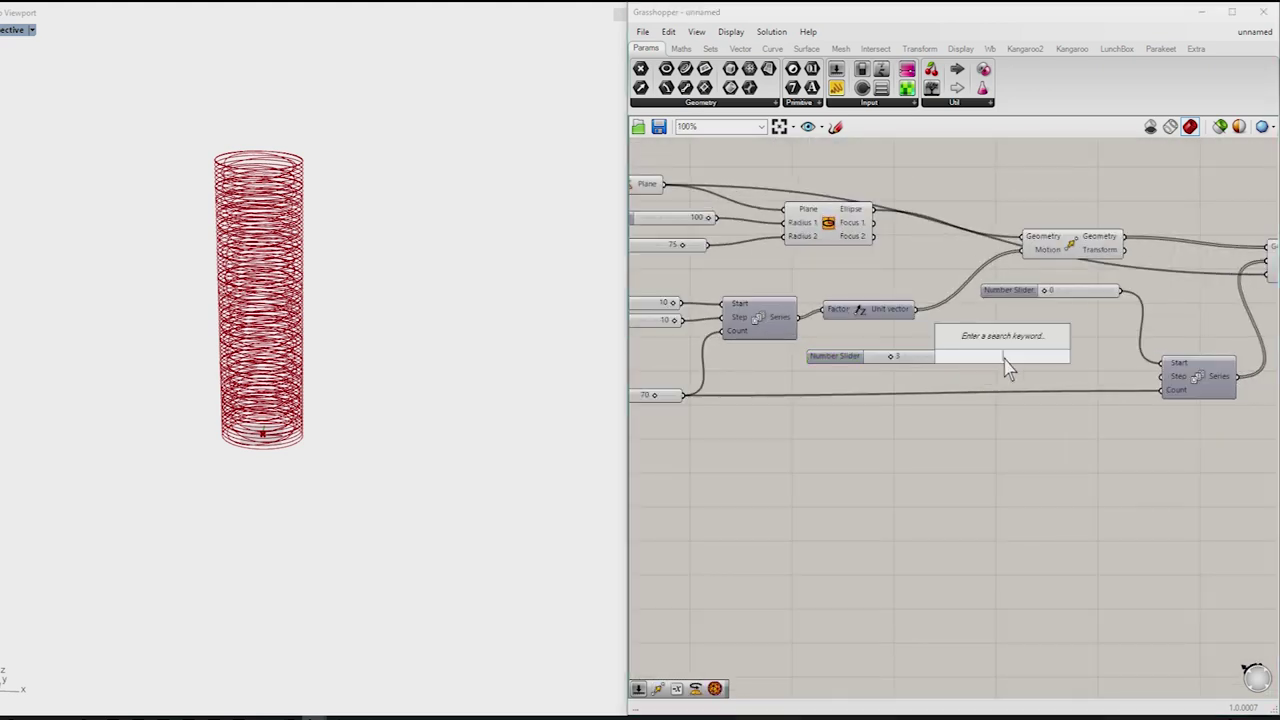
type("division")
key("Return")
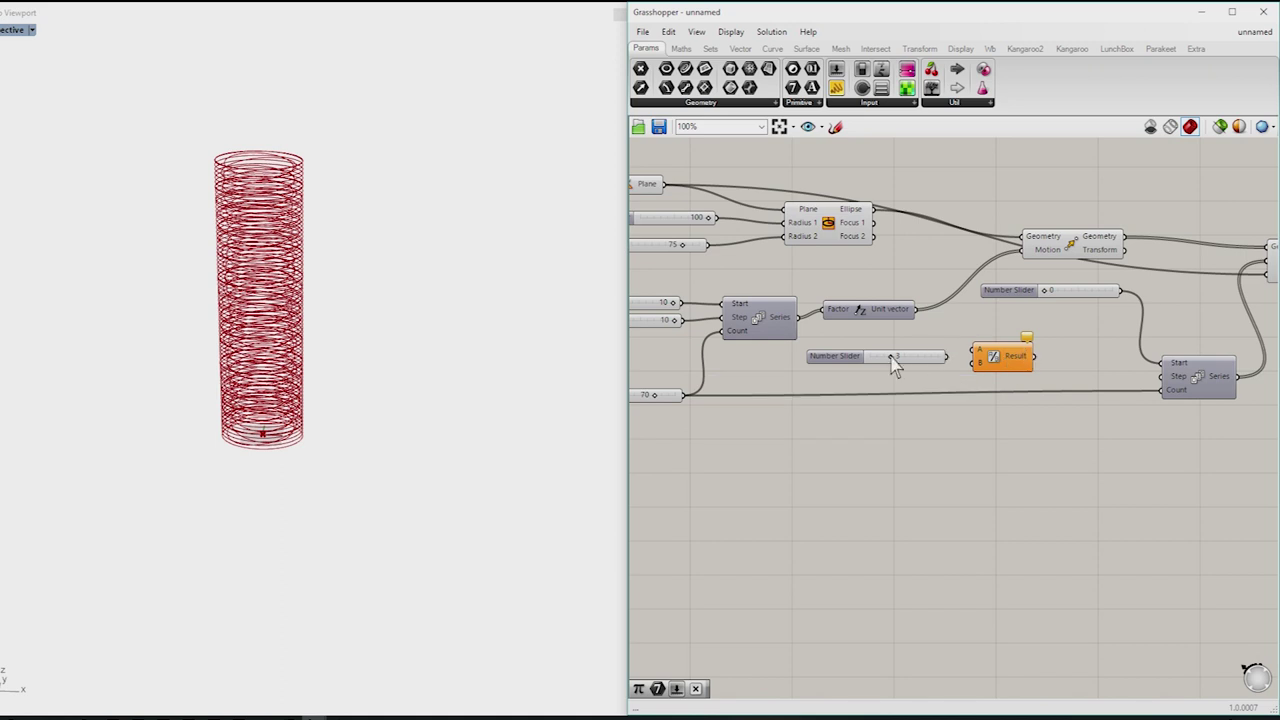
left_click_drag(842, 363, 850, 355)
Step: Add a 180 slider and a Pi component, feeding Pi's output into the second Series Step
double_click(873, 386)
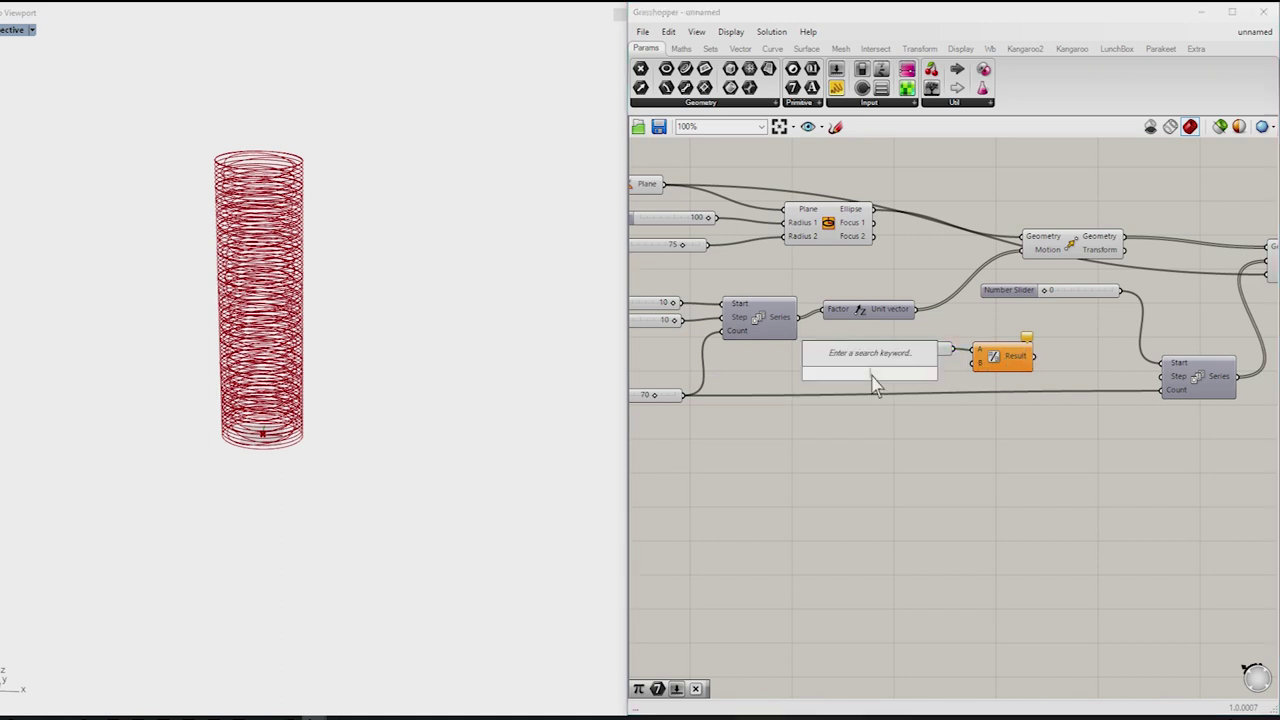
type("180")
key("Return")
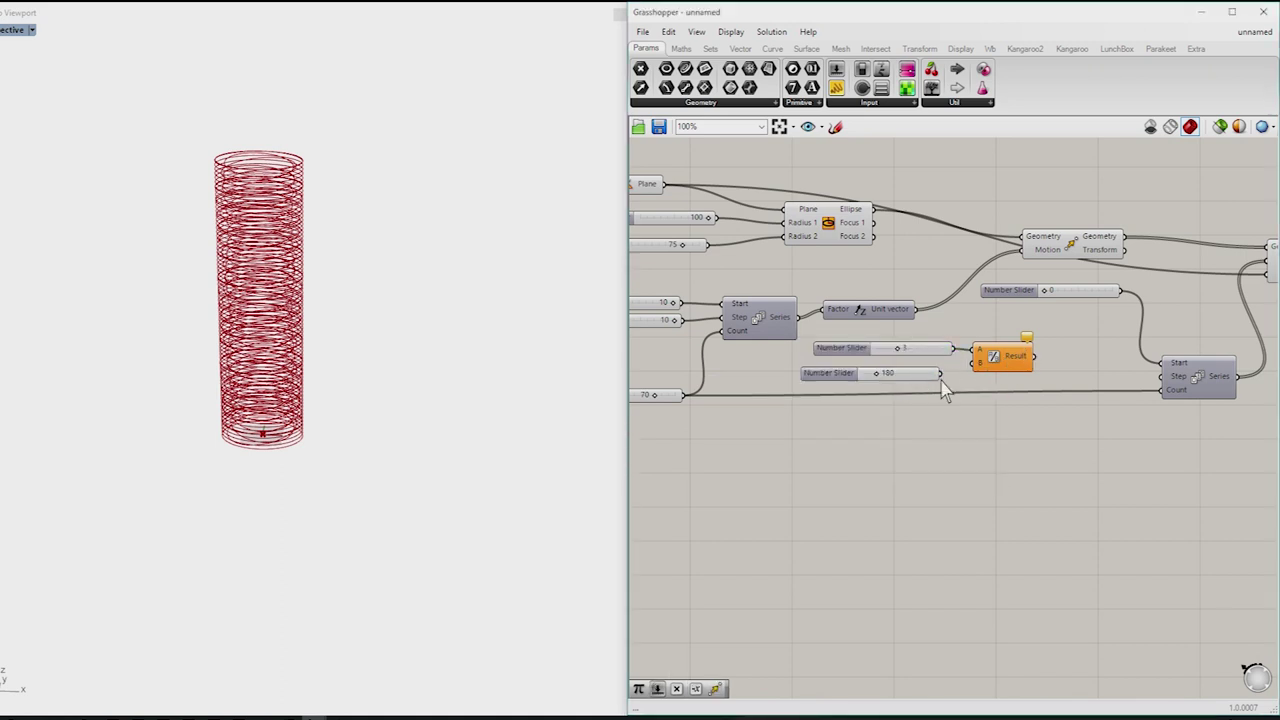
double_click(1070, 368)
type("pi")
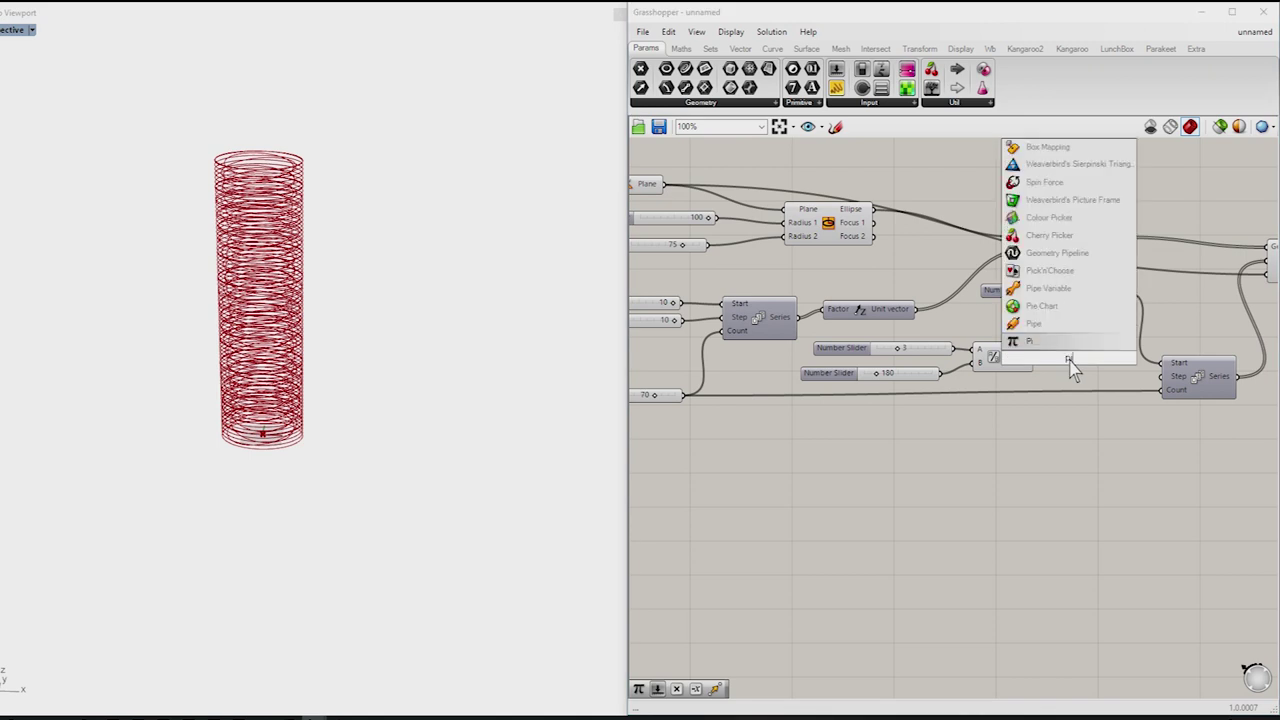
key("Return")
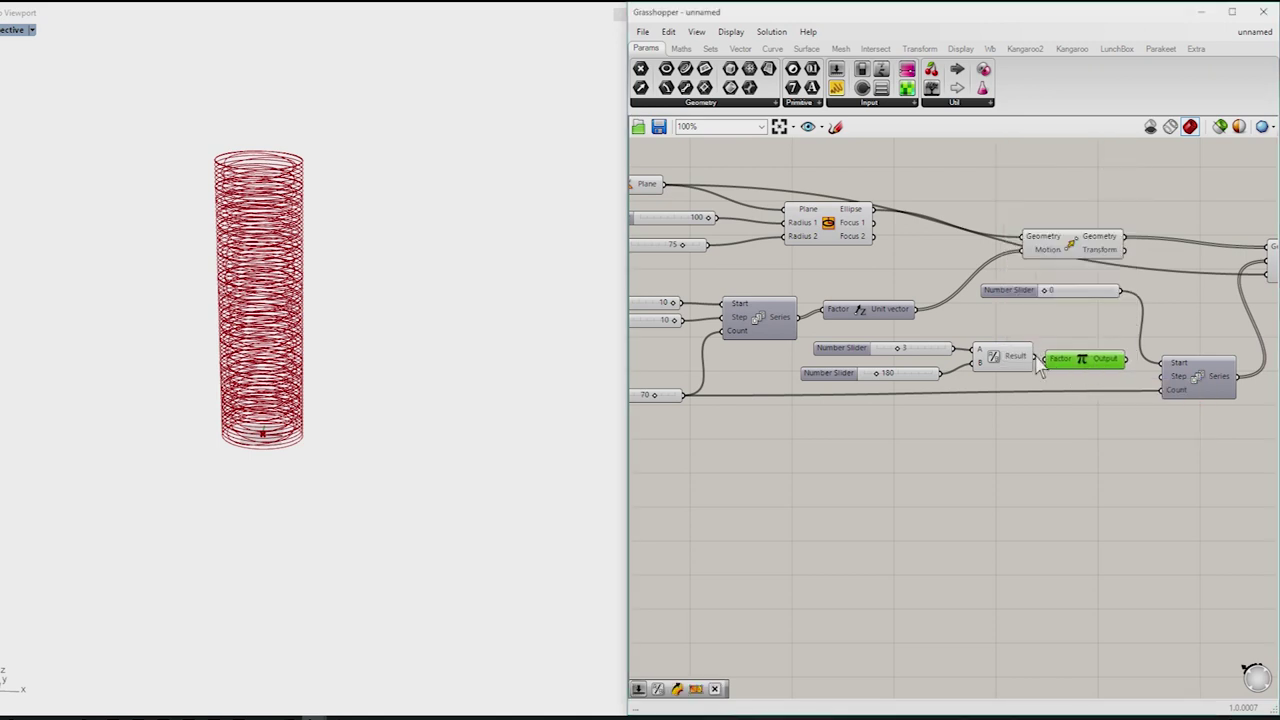
left_click_drag(1152, 385, 1153, 380)
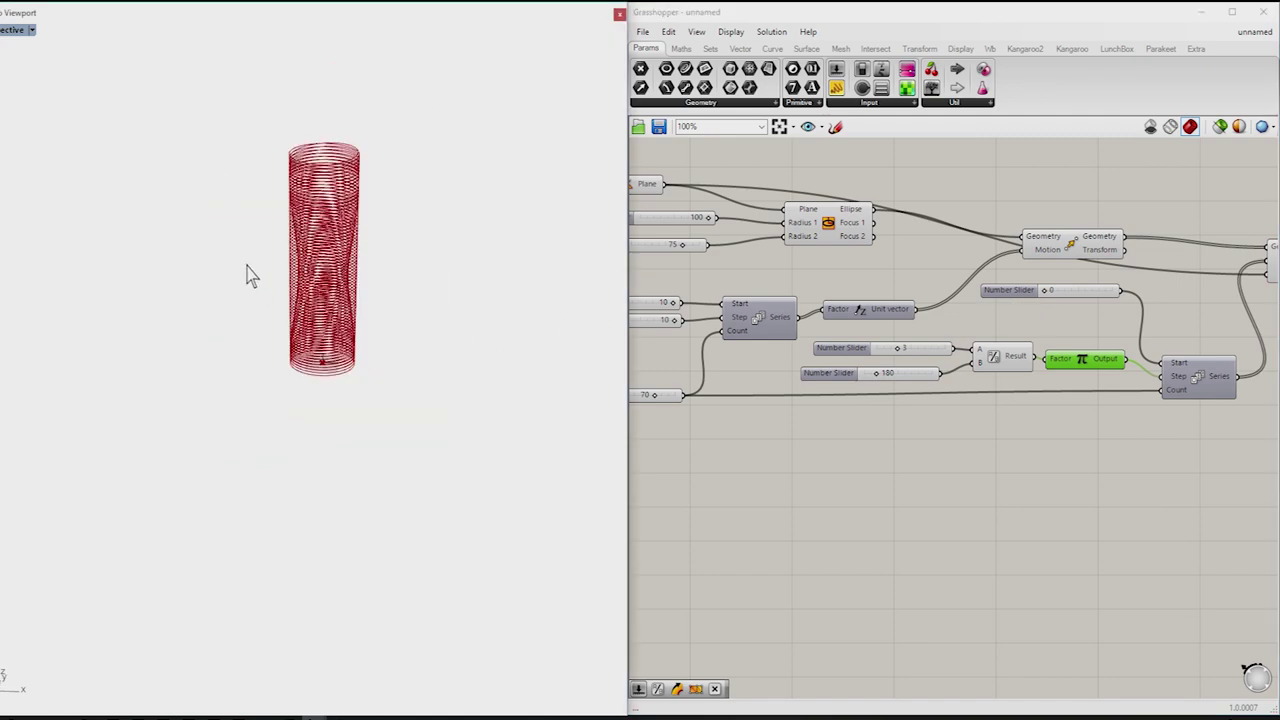
scroll(988, 481, "down", 4)
left_click_drag(986, 480, 640, 290)
key("space")
scroll(287, 250, "up", 5)
scroll(306, 289, "up", 2)
scroll(343, 294, "down", 5)
mouse_move(343, 294)
right_mouse_down()
mouse_move(443, 249)
mouse_move(222, 272)
mouse_move(390, 275)
mouse_move(449, 314)
mouse_move(391, 302)
mouse_move(390, 90)
right_mouse_up()
scroll(392, 305, "up", 3)
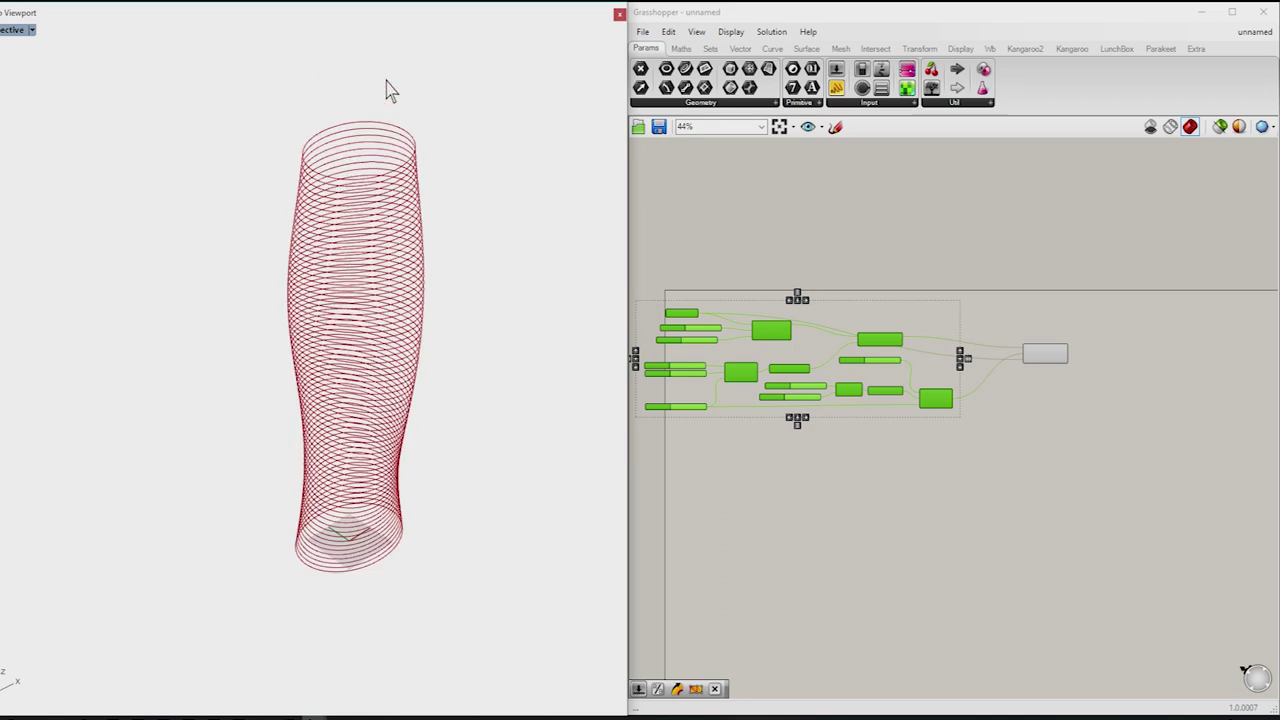
left_click(1095, 442)
left_click(1045, 354)
scroll(995, 375, "up", 4)
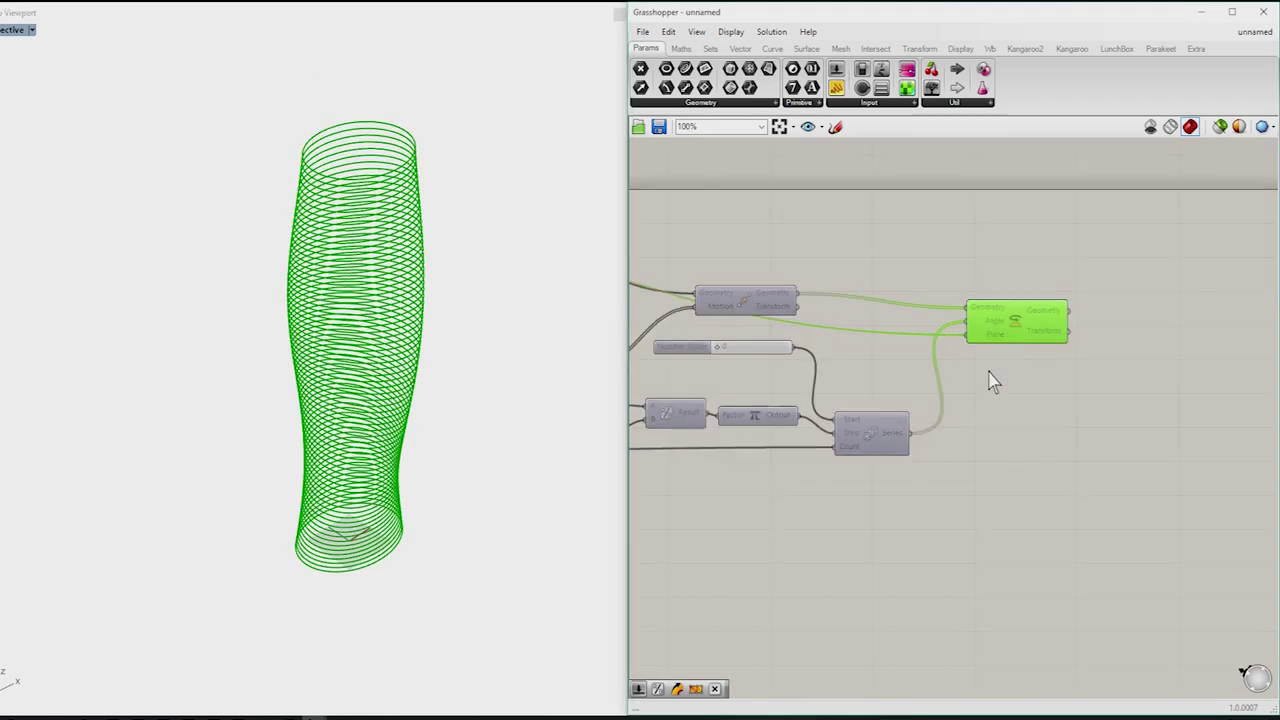
Step: Fill each rotated ring with an Edge Surface component
left_click(1065, 428)
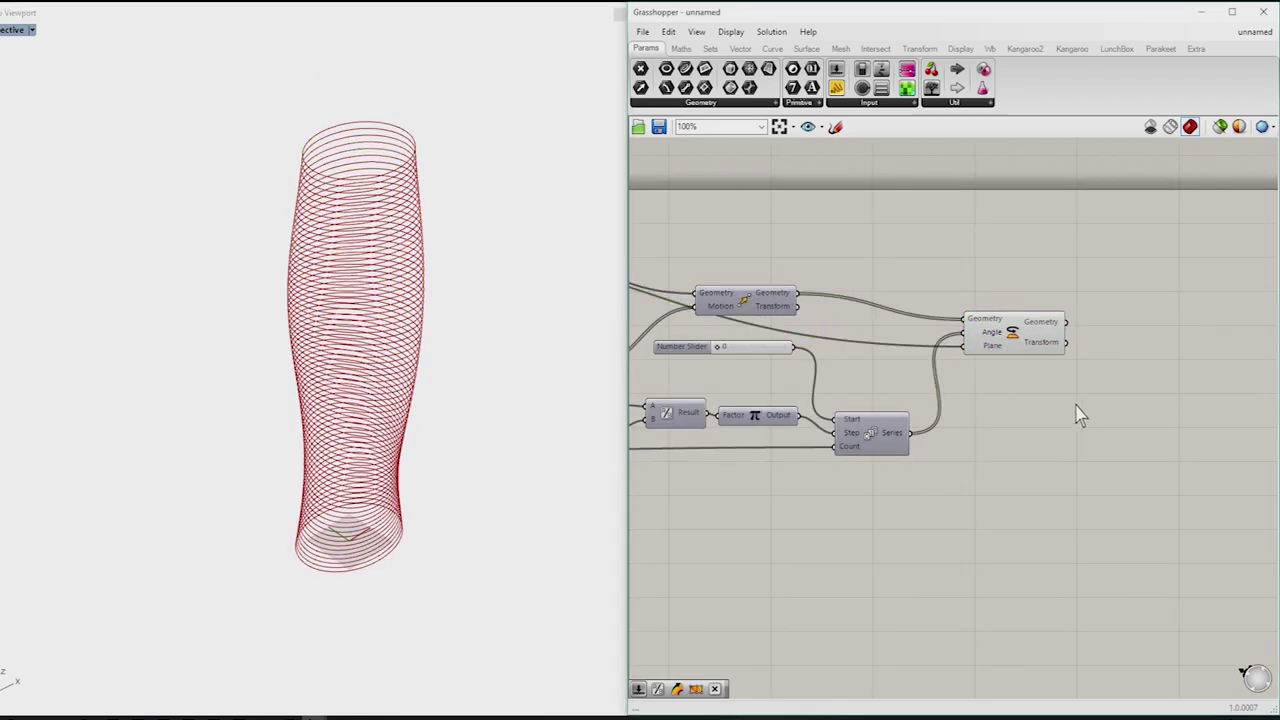
scroll(1122, 372, "up", 2)
double_click(1142, 343)
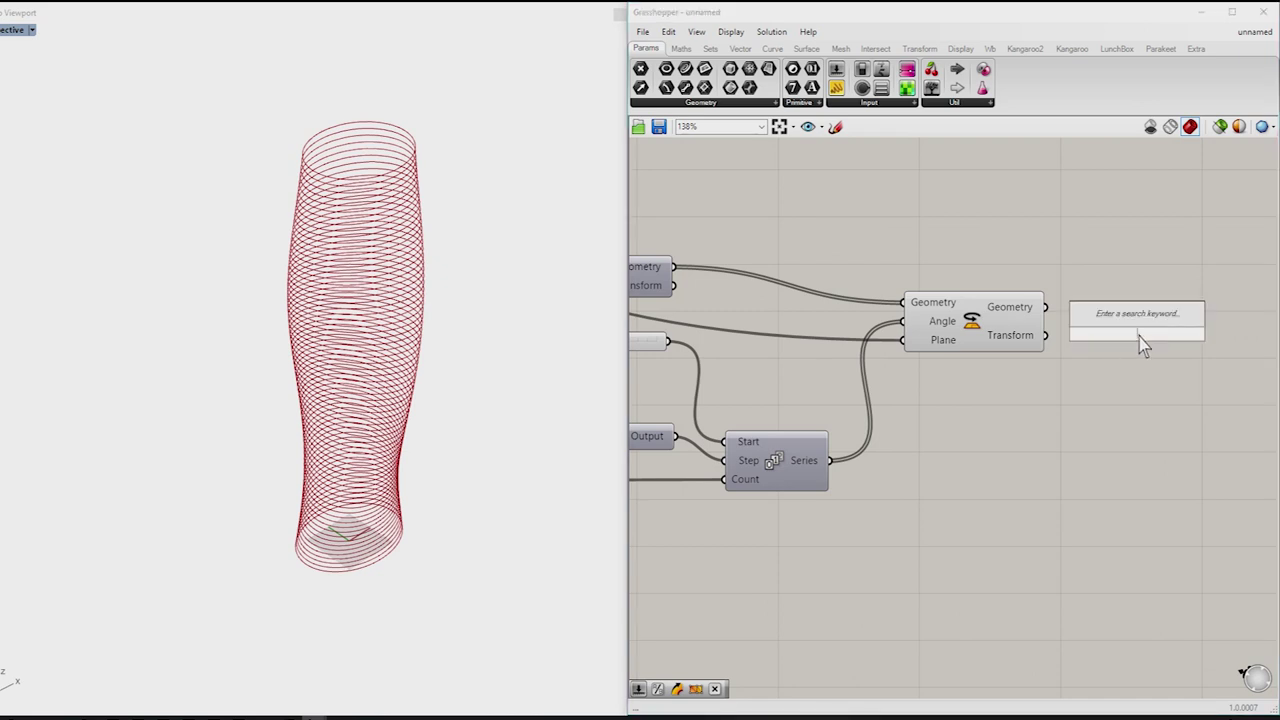
type("edge")
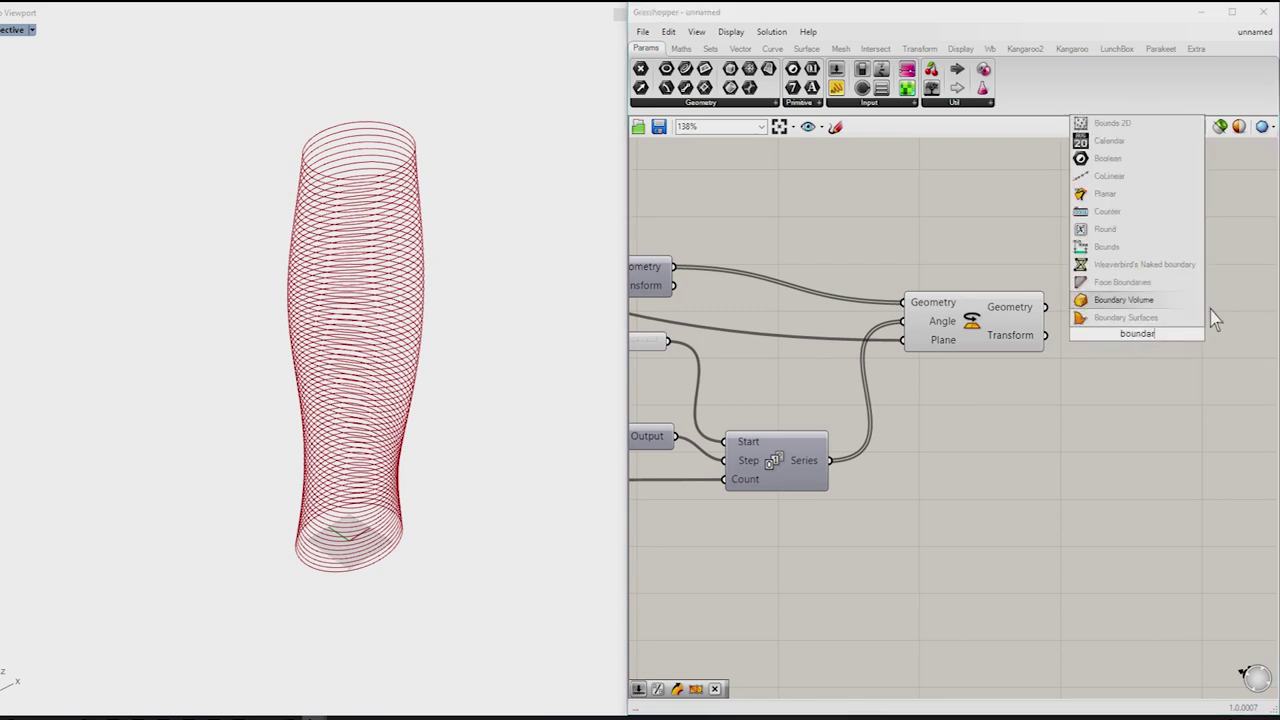
key("Return")
mouse_move(1045, 307)
left_mouse_down()
mouse_move(1080, 333)
mouse_move(1133, 316)
left_mouse_up()
mouse_move(543, 260)
right_mouse_down()
mouse_move(400, 206)
mouse_move(397, 160)
mouse_move(394, 200)
right_mouse_up()
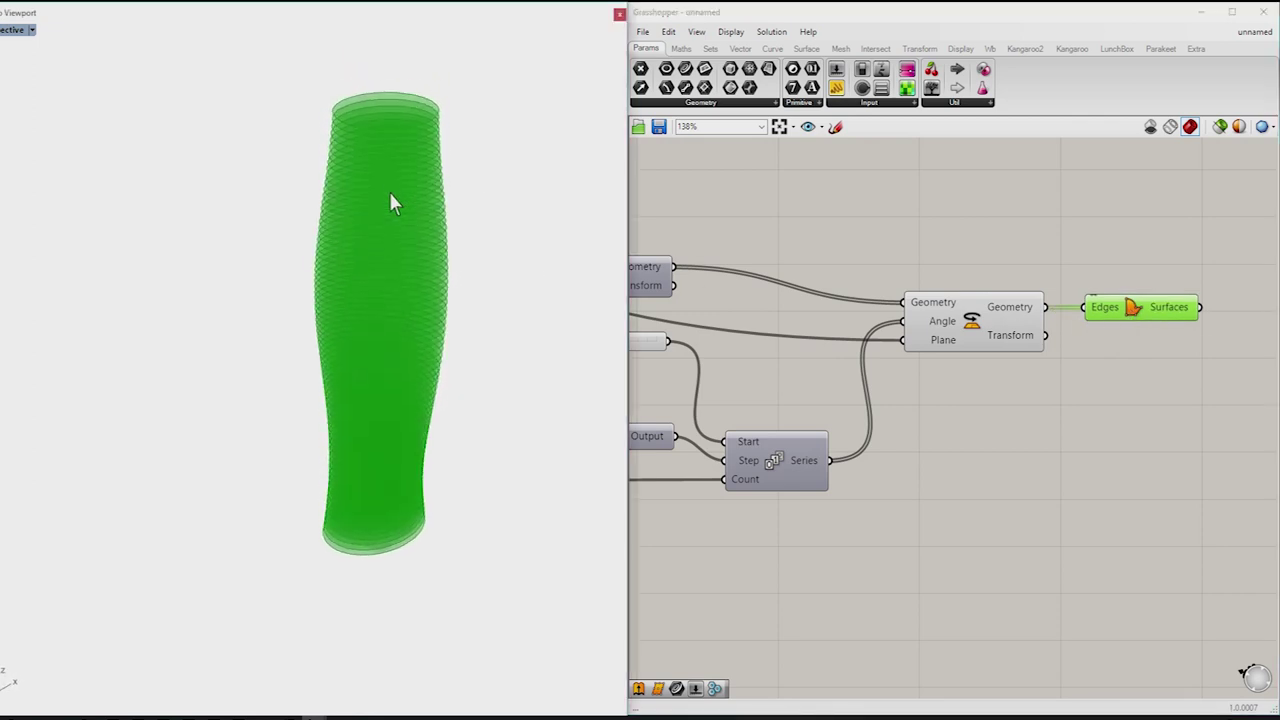
left_click_drag(1118, 316, 1120, 275)
left_click(963, 420)
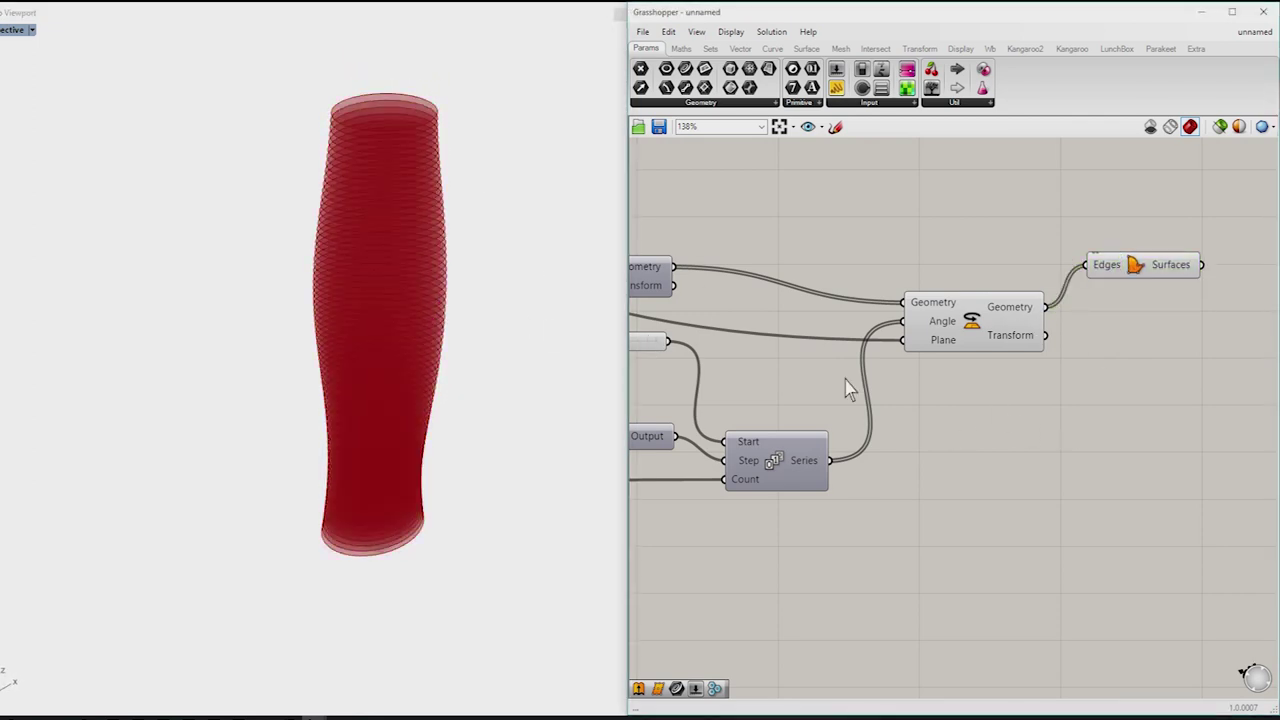
Step: Loft the rotated rings into one continuous twisted vase surface
scroll(1037, 346, "up", 1)
double_click(1043, 345)
type("loft")
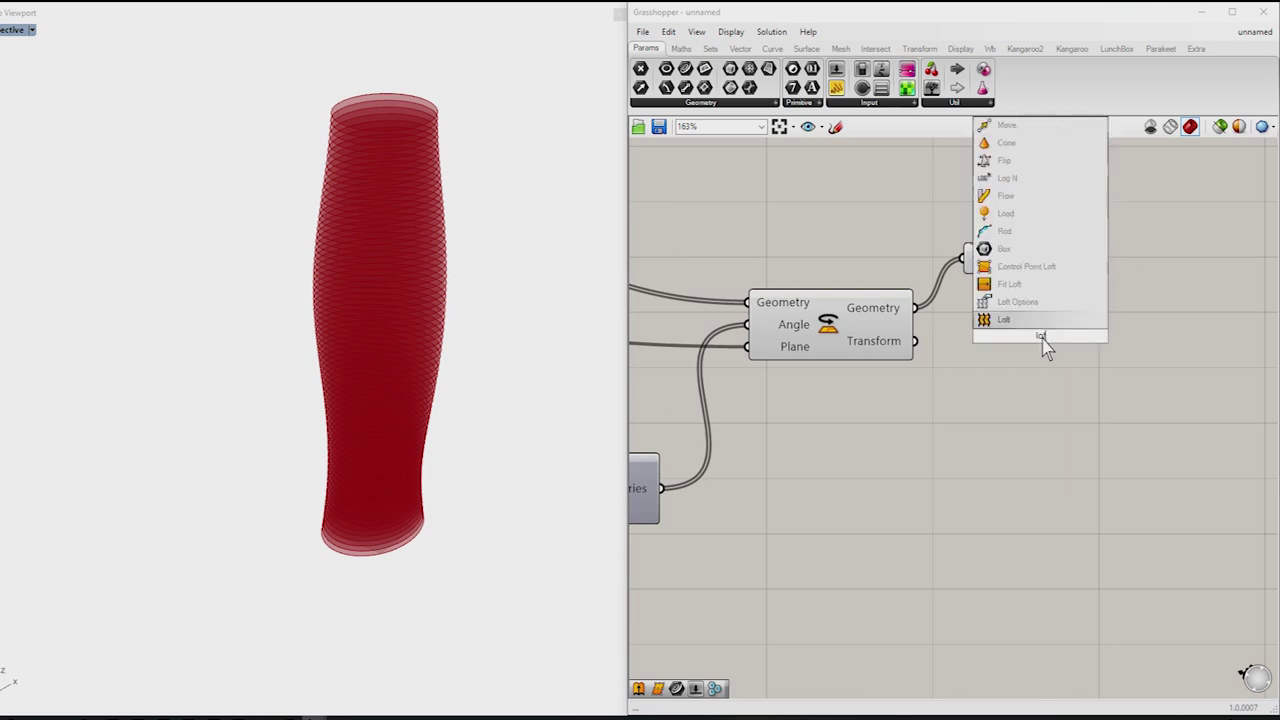
key("Return")
left_click_drag(978, 330, 980, 325)
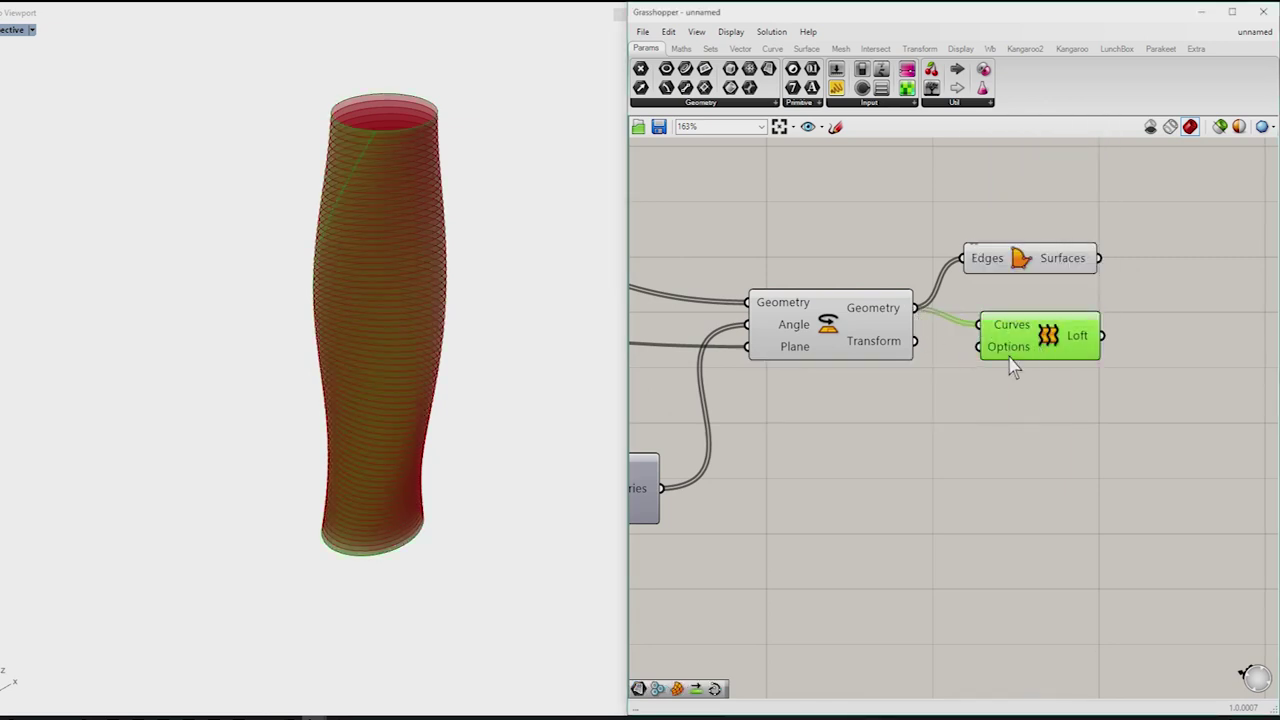
right_click_drag(491, 277, 537, 277)
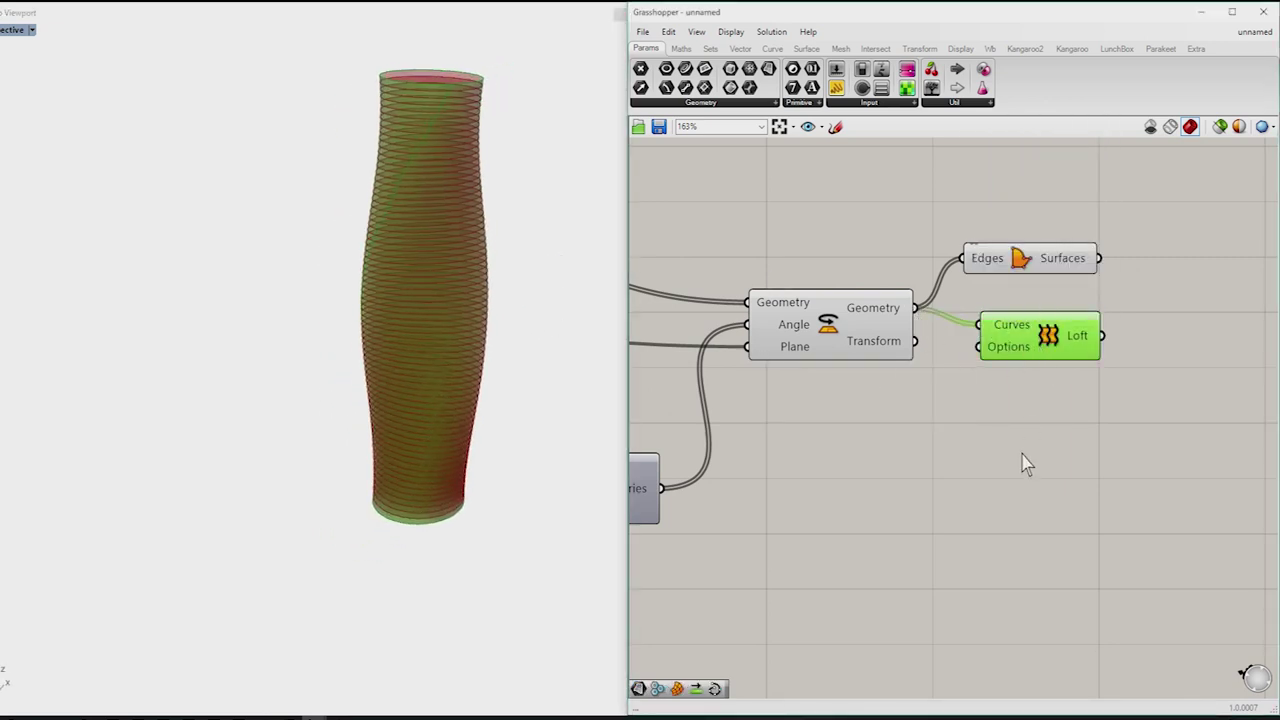
mouse_move(388, 262)
right_mouse_down()
mouse_move(220, 263)
mouse_move(340, 251)
right_mouse_up()
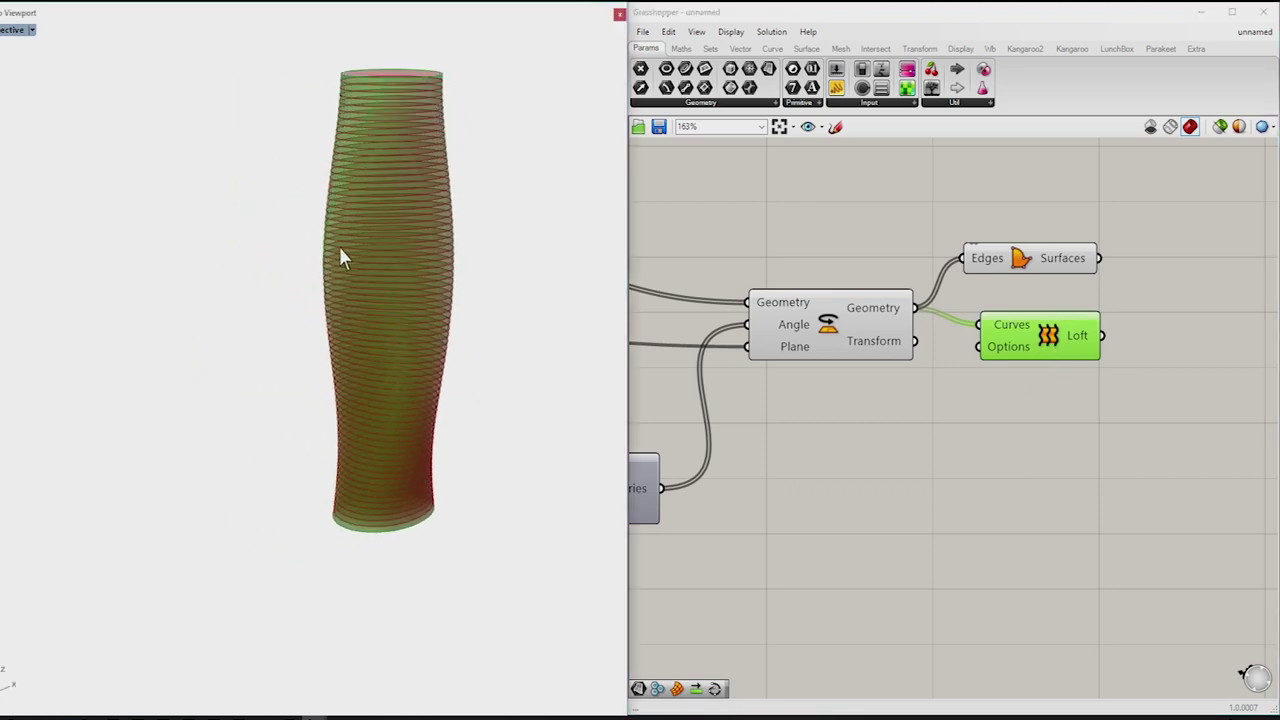
scroll(888, 449, "down", 2)
scroll(972, 370, "up", 2)
double_click(1192, 393)
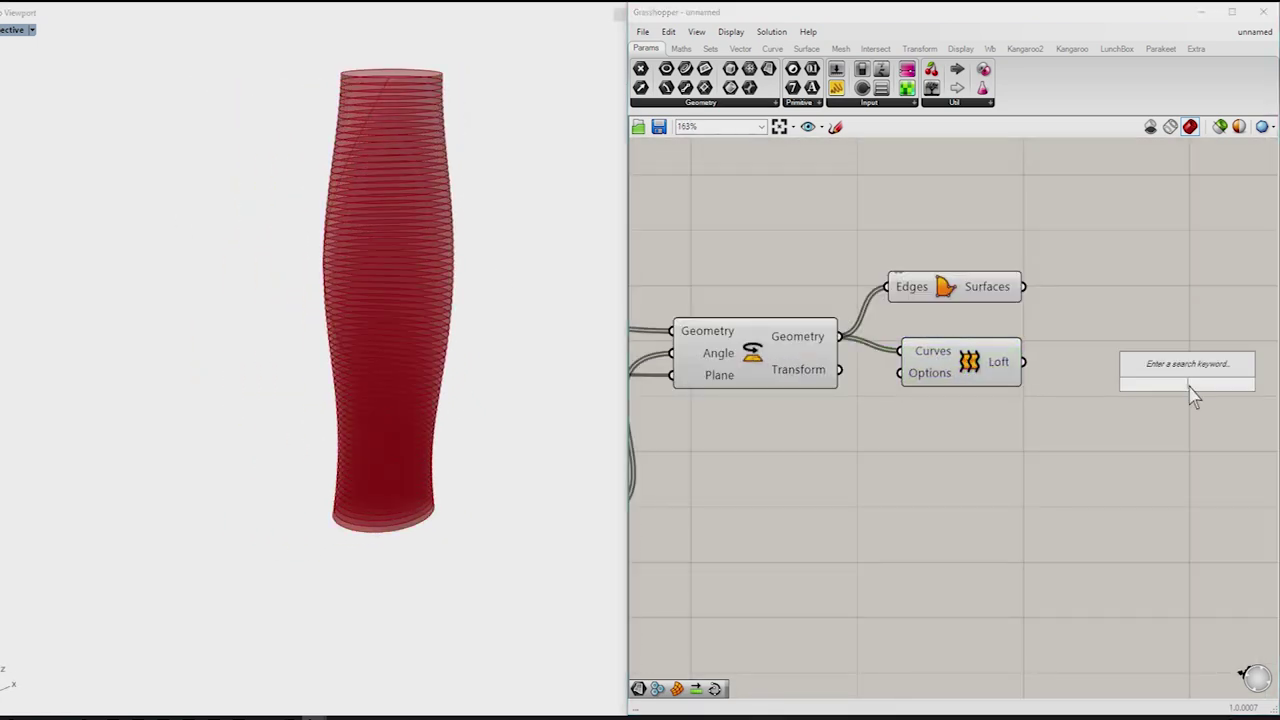
Step: Add a Mesh Surface component and feed the lofted vase surface into it
type("mesh")
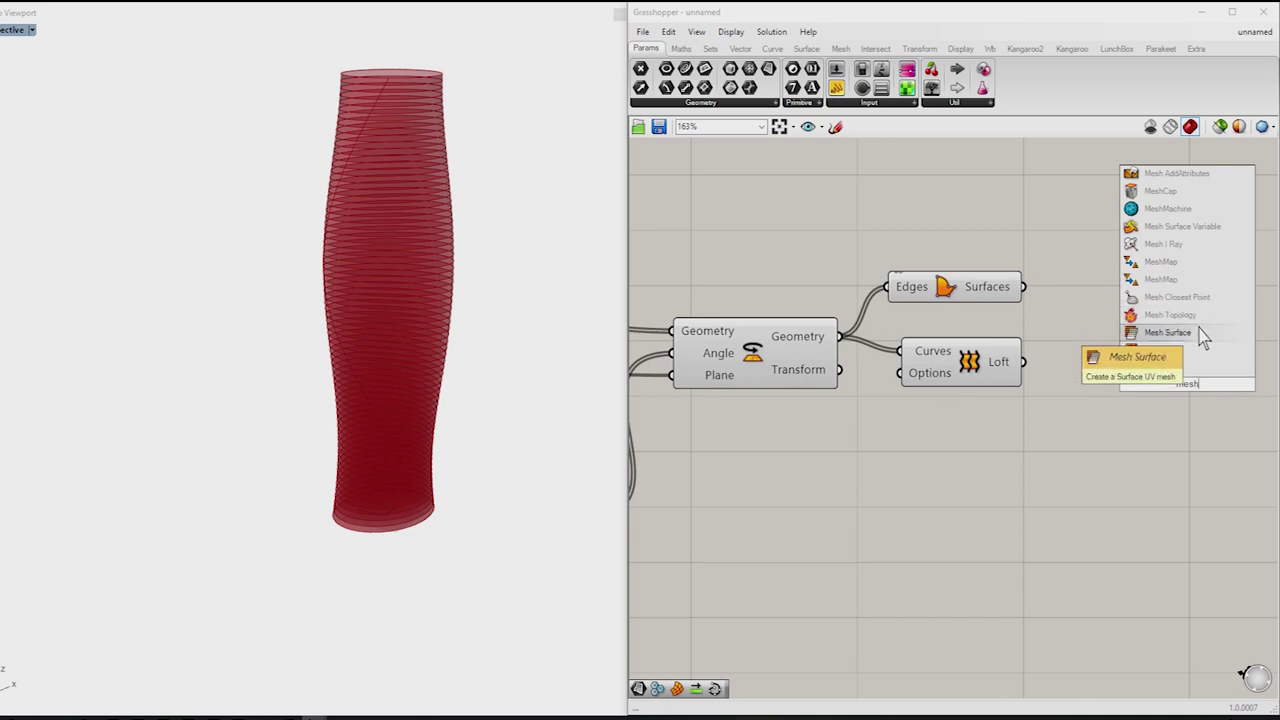
left_click(1167, 332)
scroll(1050, 408, "down", 3)
left_click(1110, 420)
mouse_move(1042, 388)
left_mouse_down()
mouse_move(1095, 395)
mouse_move(1092, 385)
left_mouse_up()
scroll(430, 242, "up", 3)
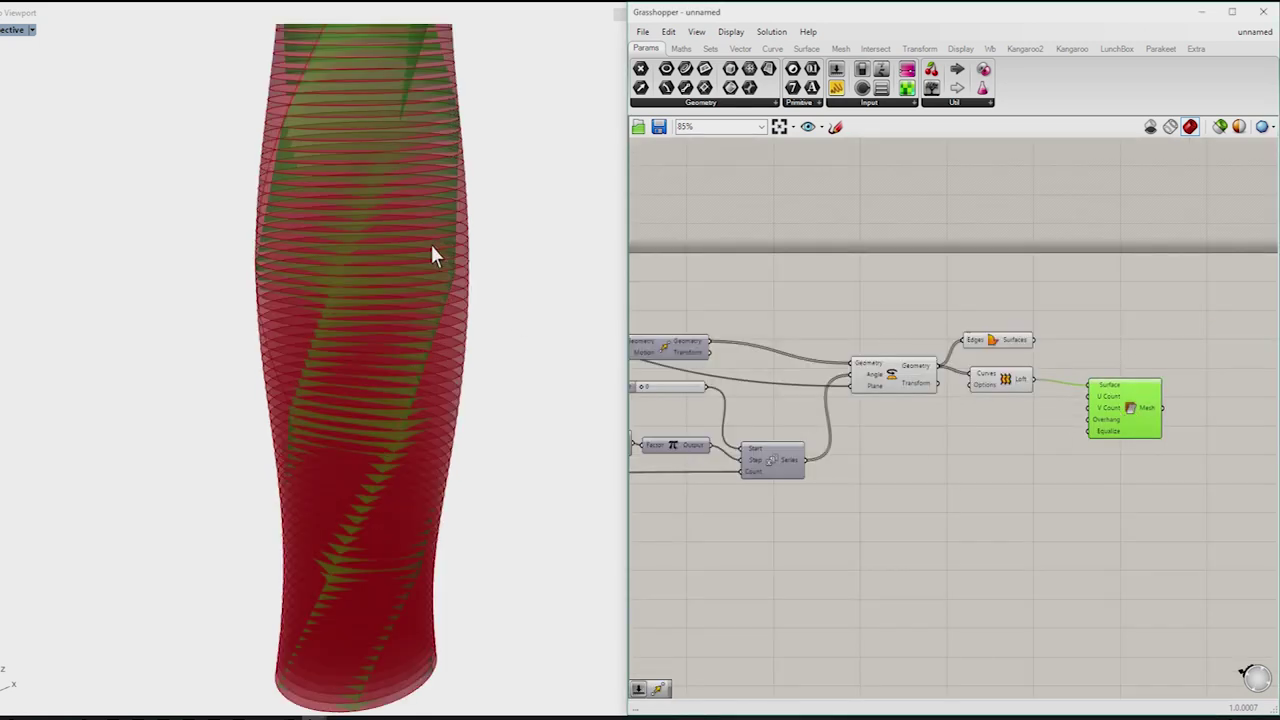
scroll(1040, 485, "down", 2)
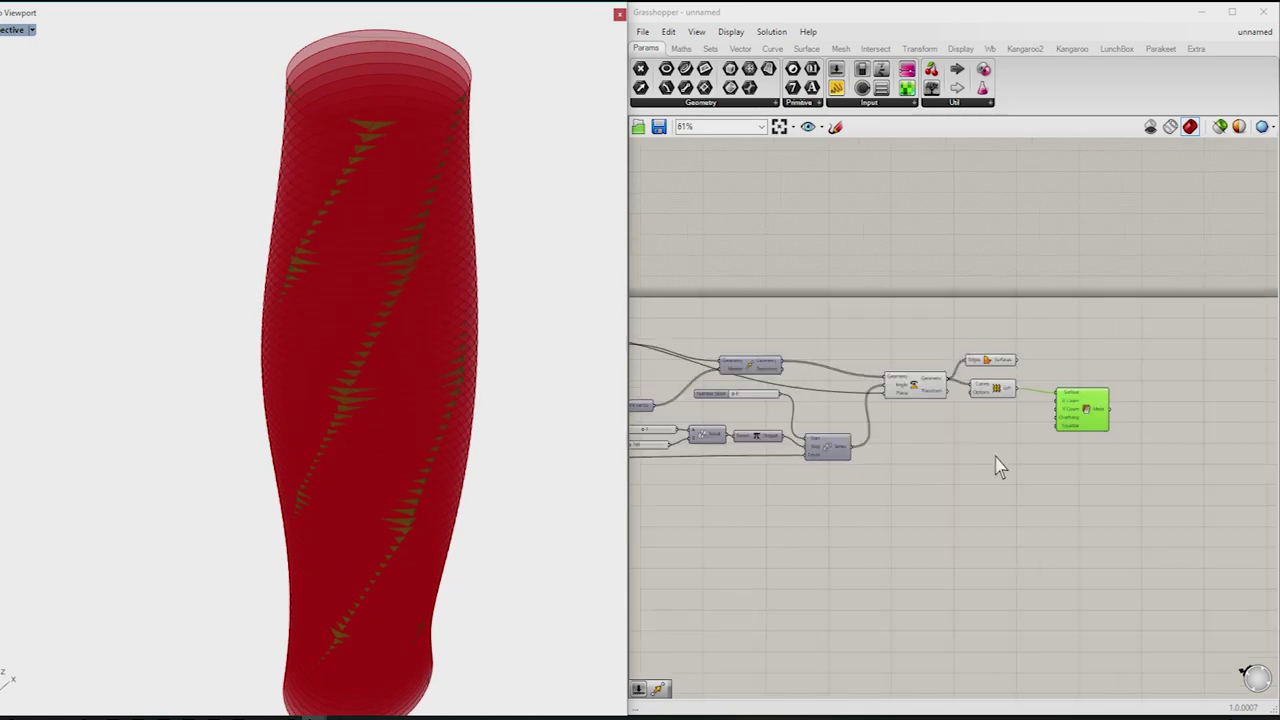
Step: Turn off the previews of the upstream definition components
left_click_drag(998, 468, 712, 308)
middle_click(903, 384)
left_click(895, 352)
left_click(995, 364)
right_click(997, 370)
left_click(1041, 402)
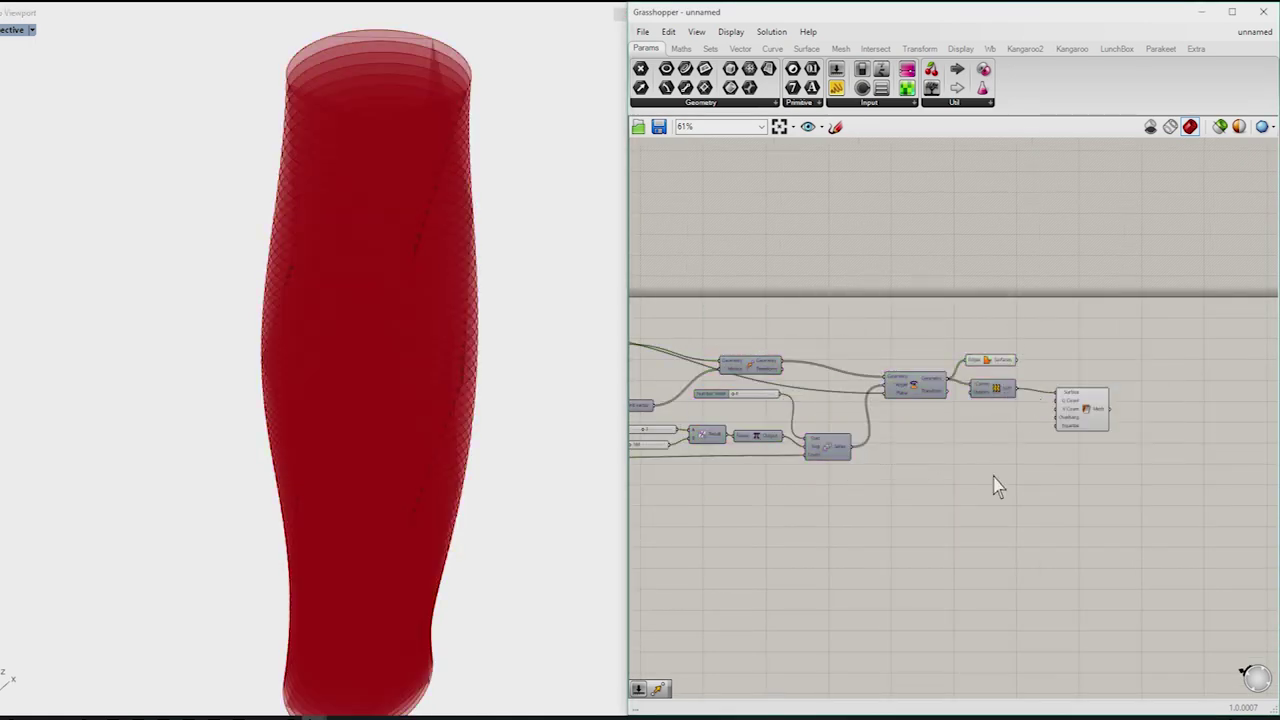
scroll(1000, 443, "up", 3)
Step: Add number sliders for U Count 25 and V Count 20 and wire them into Mesh Surface
double_click(997, 436)
type("0.25")
key("Return")
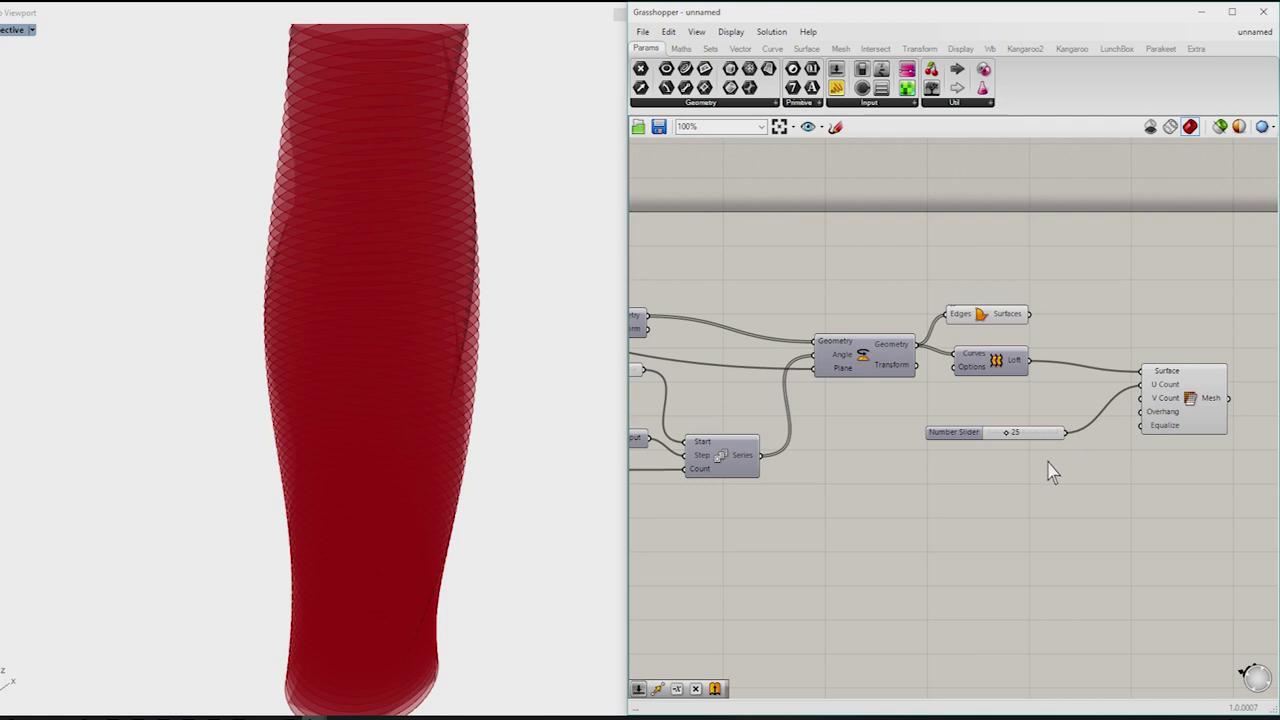
double_click(1047, 460)
type("20")
key("Return")
left_click_drag(1003, 468, 950, 458)
left_click_drag(1148, 415, 1143, 398)
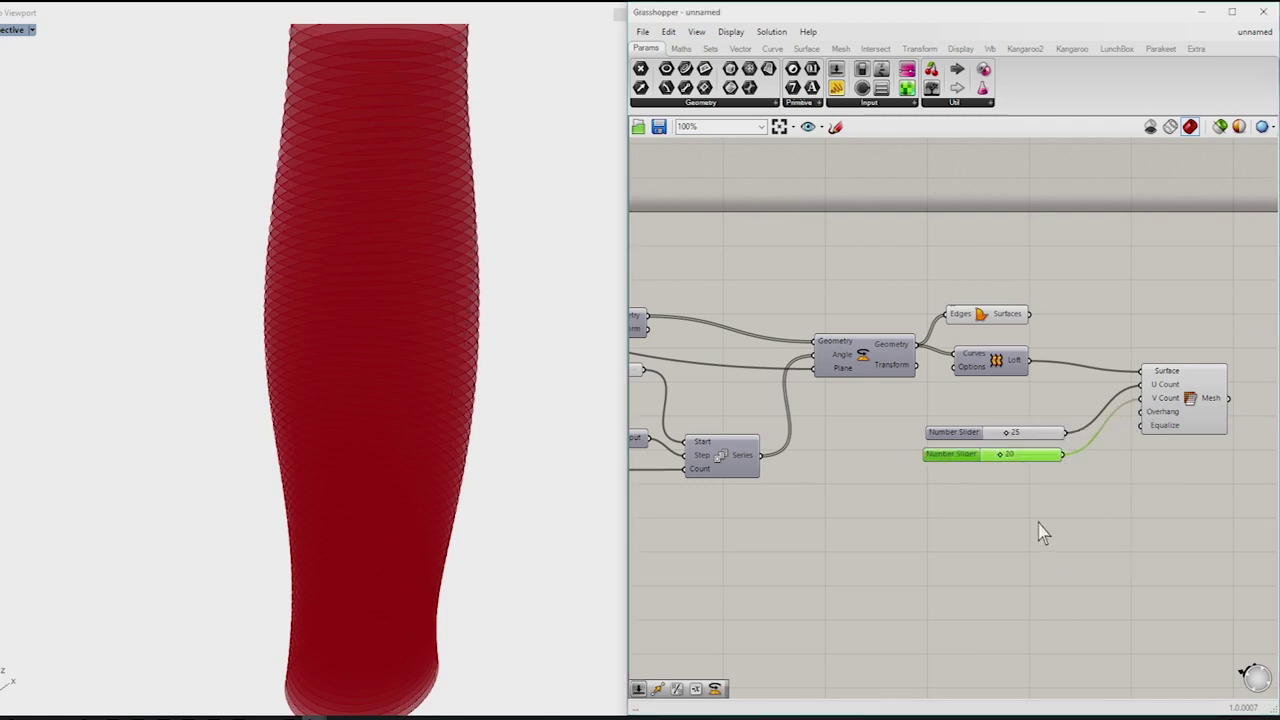
left_click_drag(1052, 634, 962, 426)
left_click_drag(1001, 488, 970, 440)
left_click(991, 485)
left_click_drag(991, 489, 997, 440)
left_click(990, 500)
Step: Preview the mesh and orbit the Rhino view to see the vase's open top
scroll(979, 530, "down", 1)
scroll(440, 279, "down", 5)
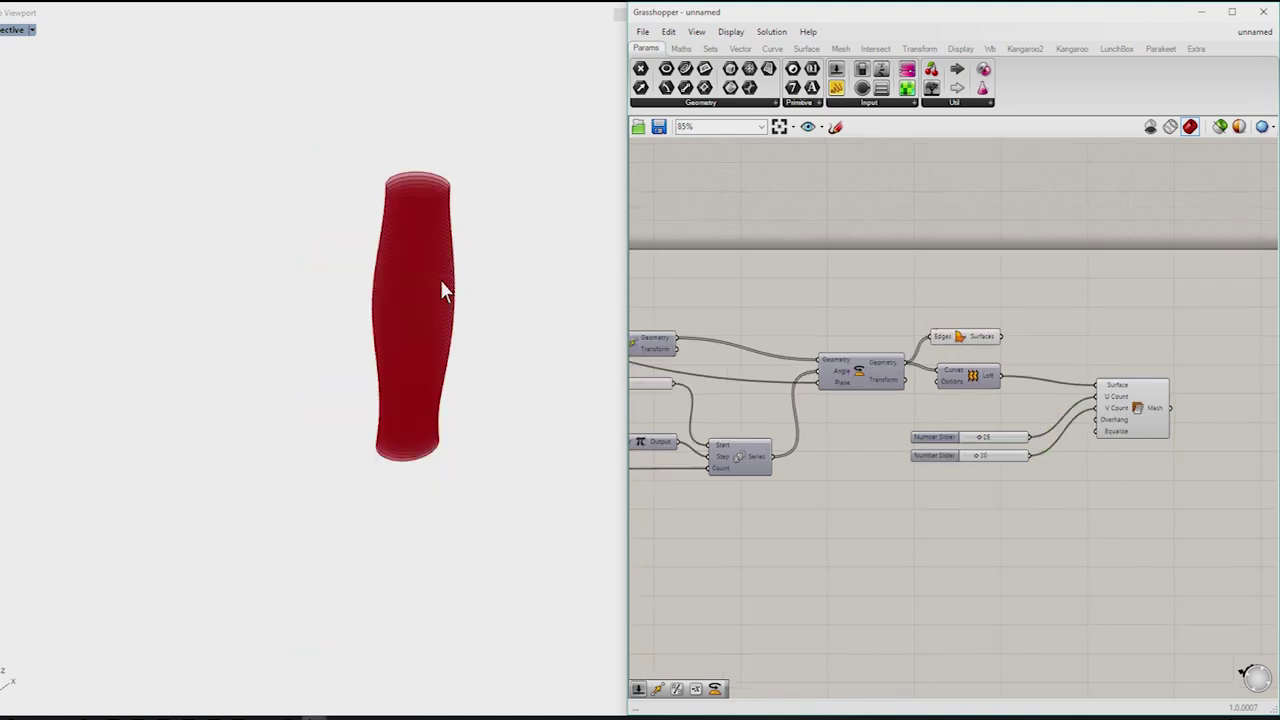
scroll(407, 241, "up", 5)
scroll(440, 225, "down", 5)
scroll(450, 220, "up", 5)
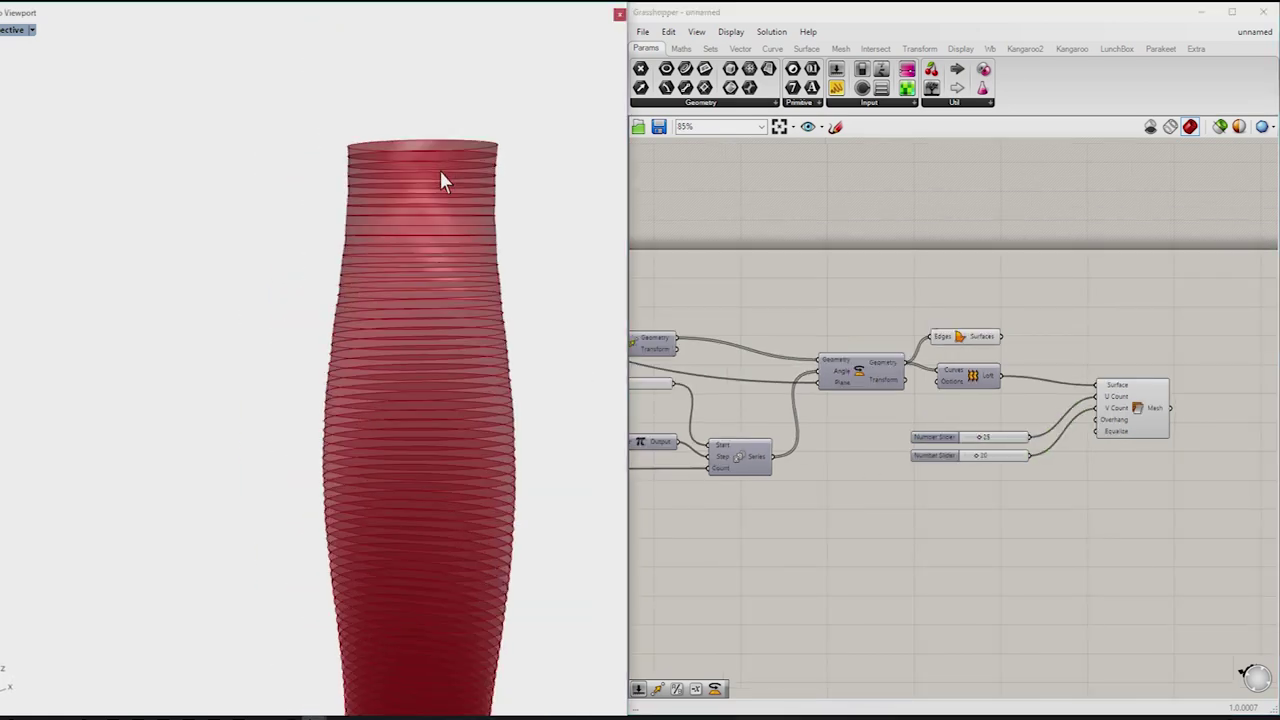
left_click(1133, 420)
right_click_drag(592, 306, 471, 314)
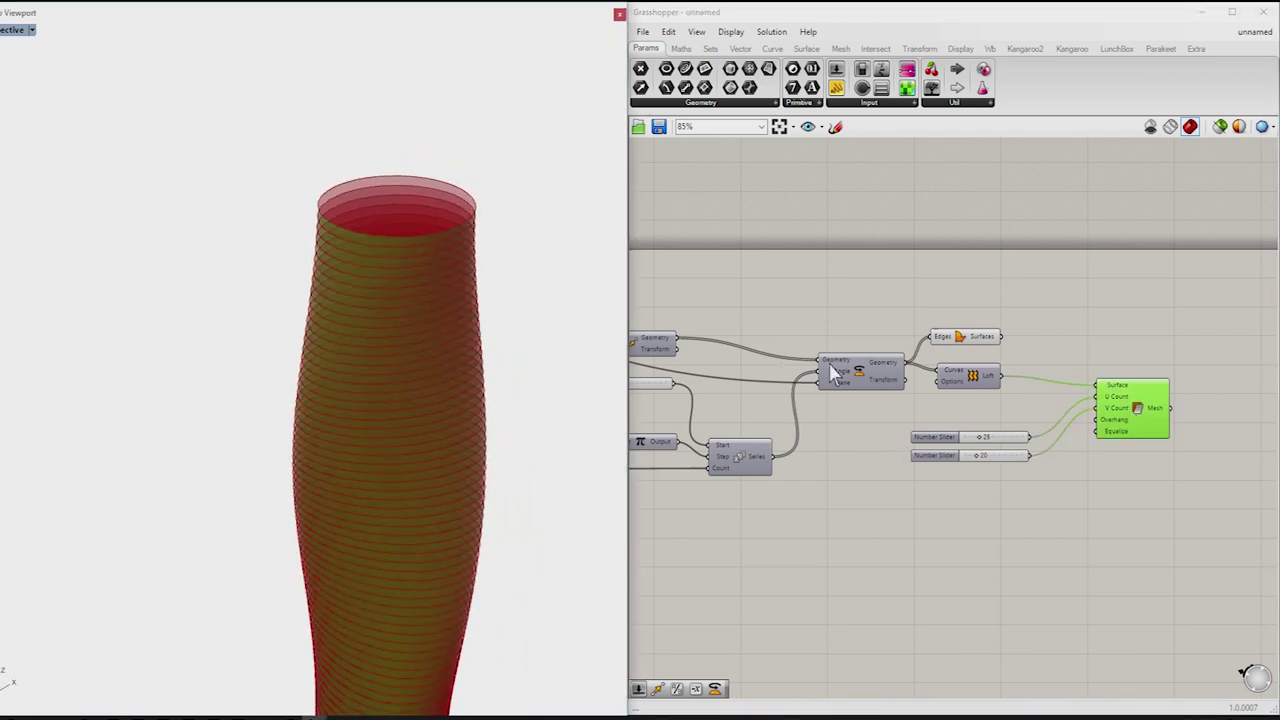
scroll(900, 390, "up", 2)
scroll(1000, 388, "up", 2)
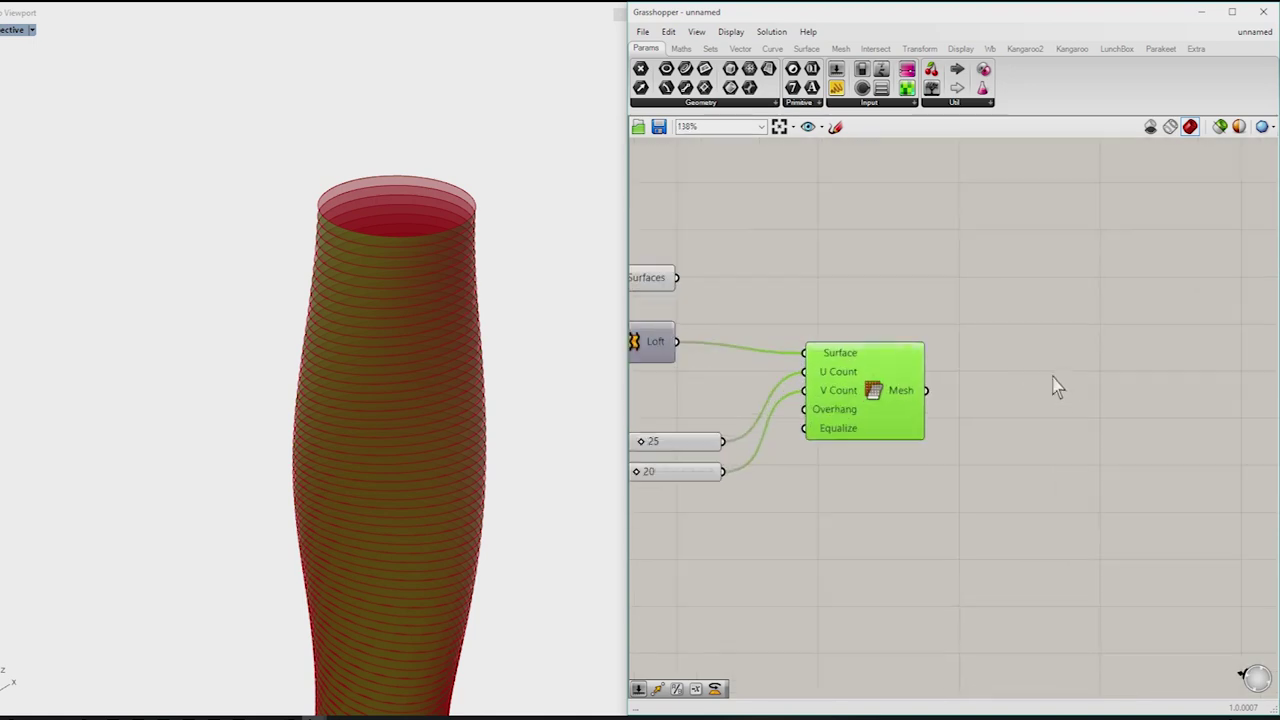
Step: Place a MeshMachine component to the right of the mesh component
double_click(1060, 388)
type("mesh")
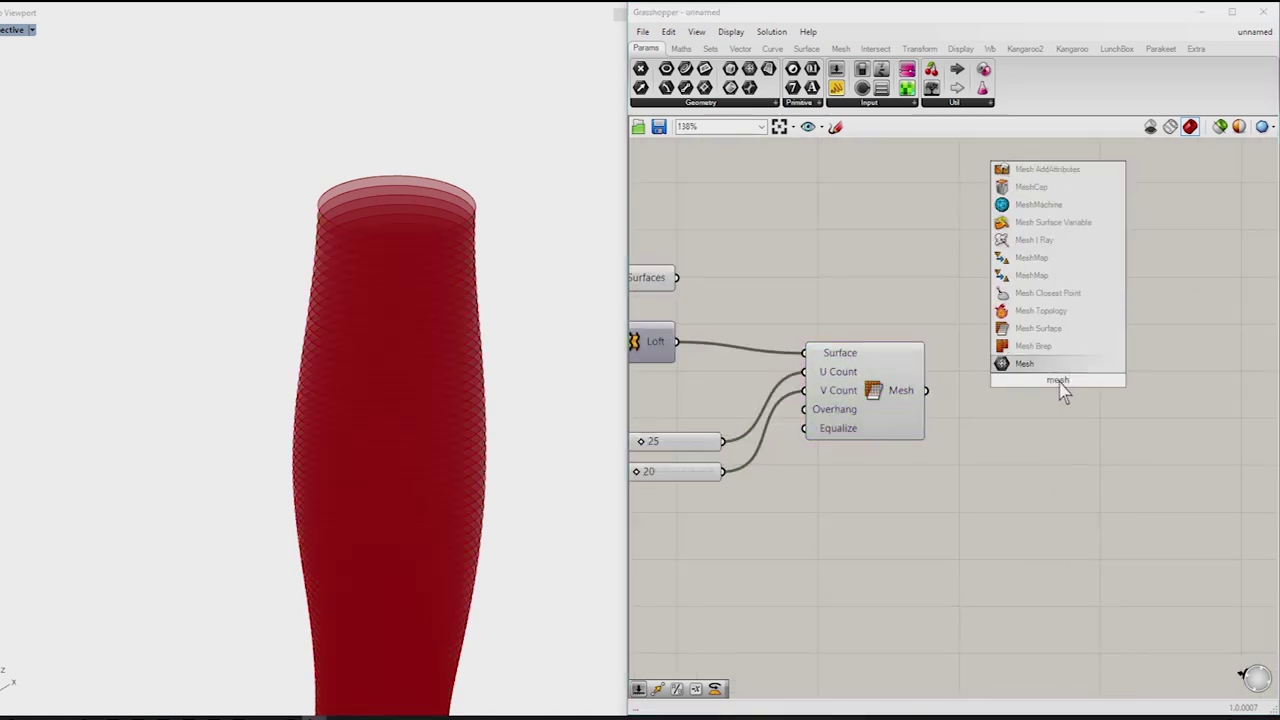
left_click(1038, 204)
left_click_drag(1046, 400, 1111, 450)
scroll(1012, 443, "down", 4)
scroll(900, 420, "up", 3)
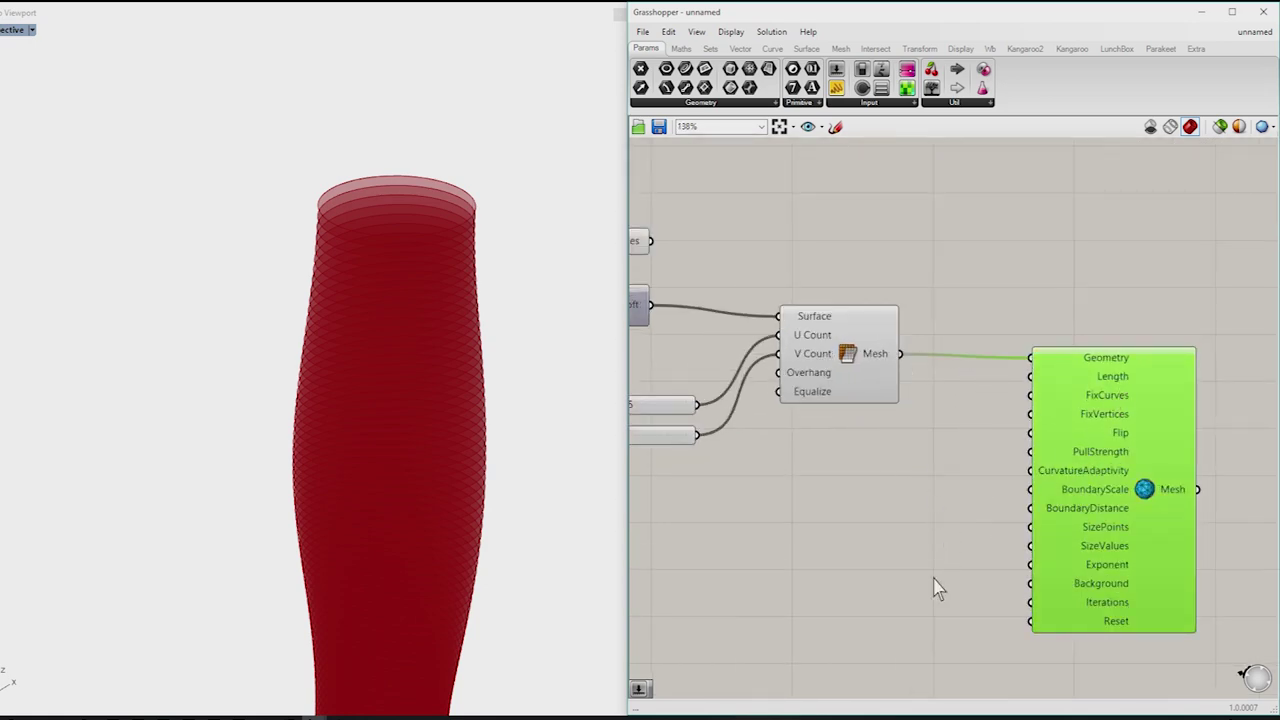
Step: Add a number slider of 3 wired into MeshMachine's Iterations
double_click(842, 586)
type("number slider")
key("Return")
left_click_drag(936, 577, 1030, 602)
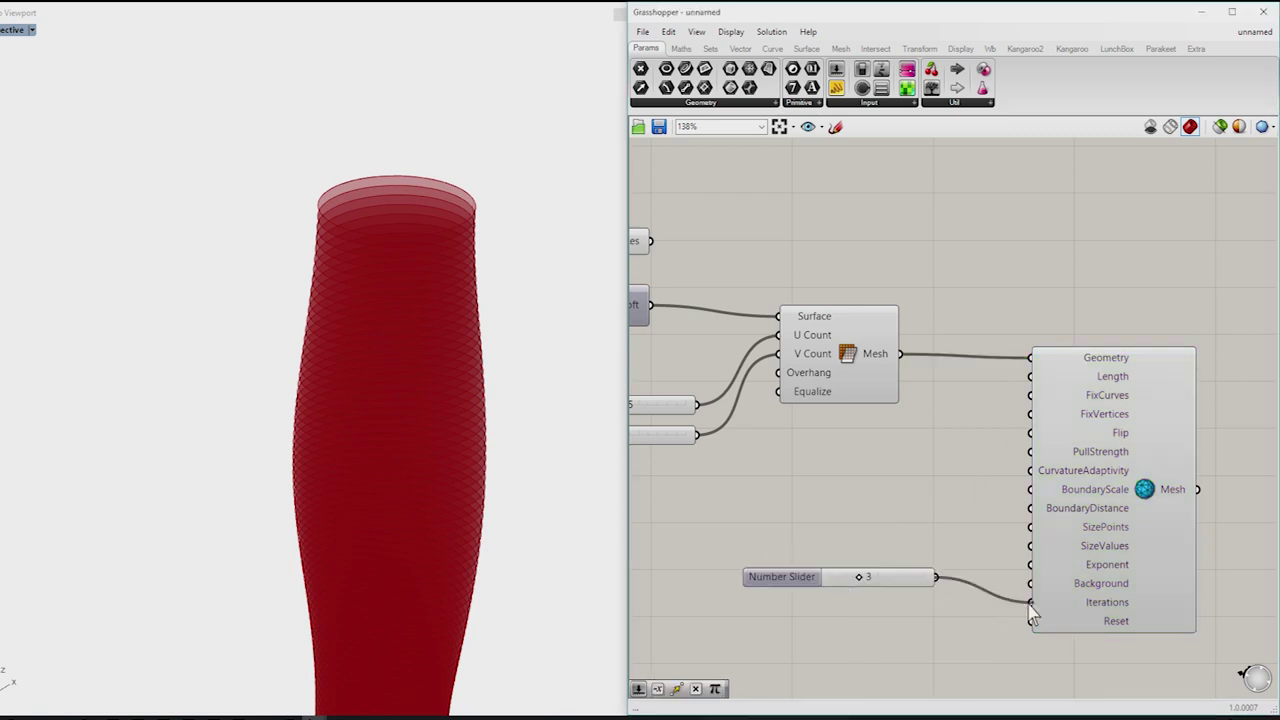
Step: Wire a Boolean Toggle into Reset and select MeshMachine to preview the remesh
double_click(835, 635)
type("bool")
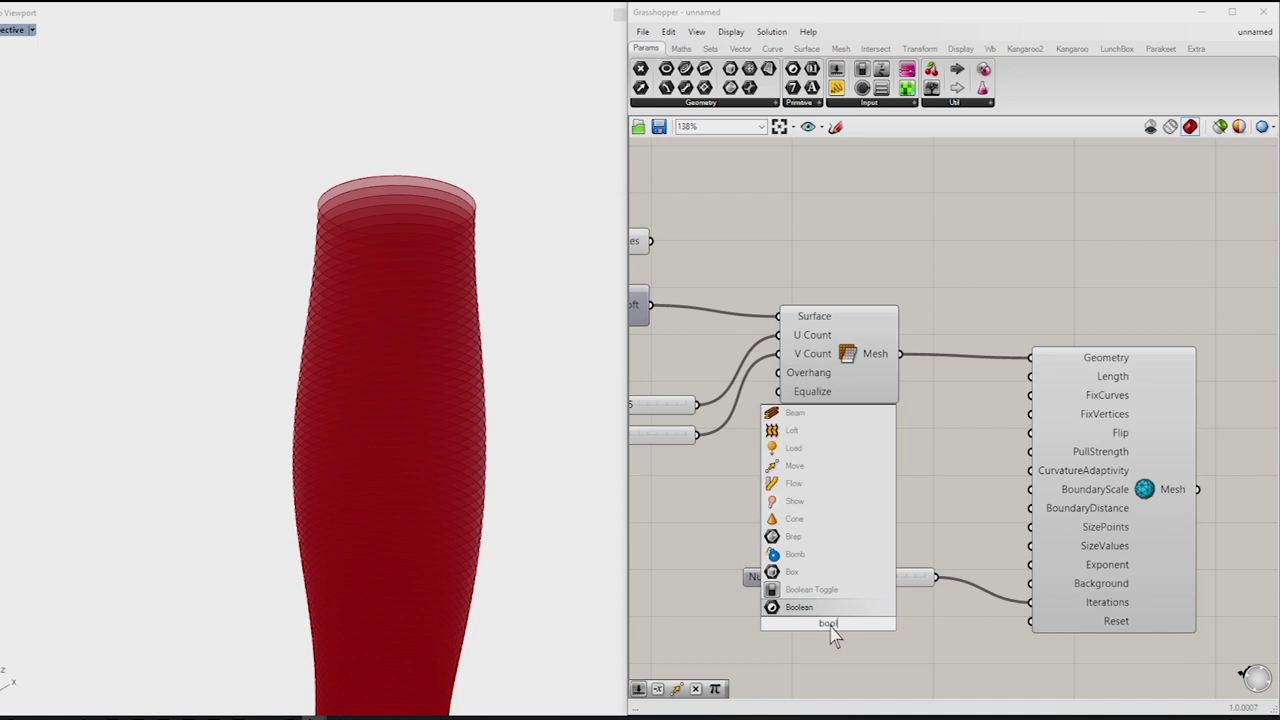
left_click(811, 589)
left_click_drag(898, 622, 1030, 621)
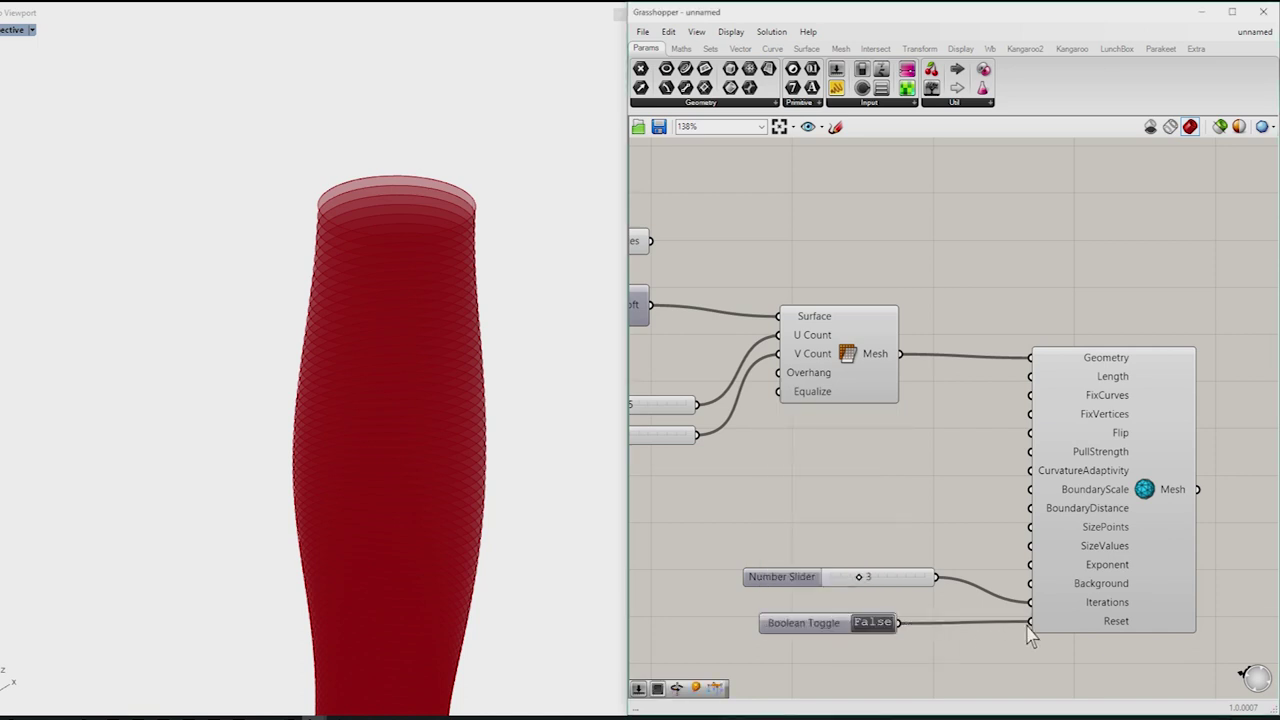
scroll(930, 590, "down", 2)
left_click(1035, 505)
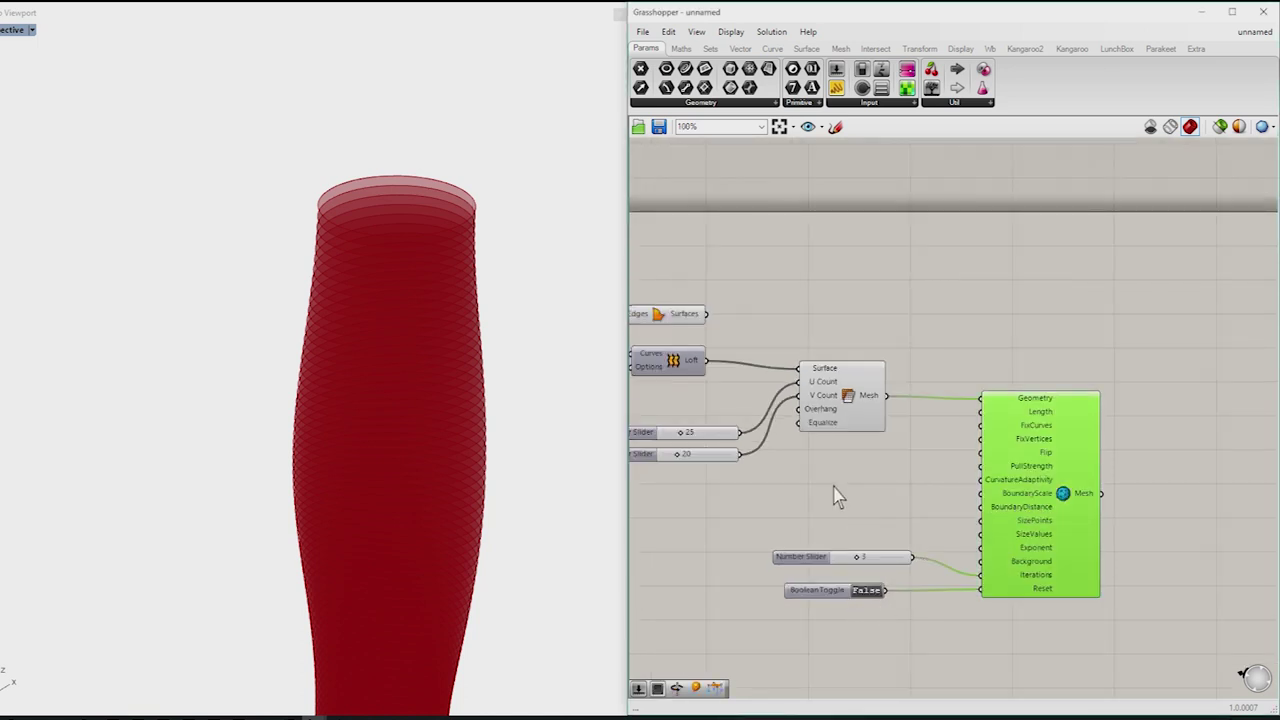
scroll(853, 590, "up", 2)
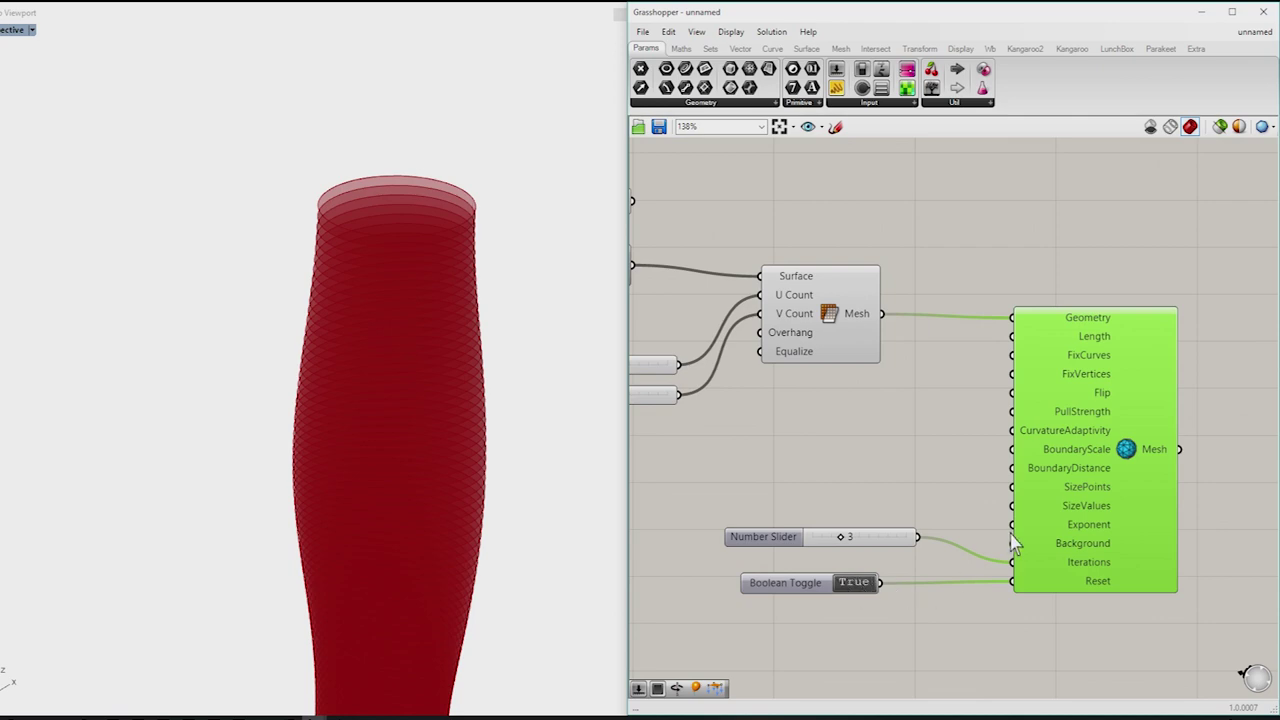
scroll(1012, 543, "down", 1)
scroll(1000, 460, "up", 3)
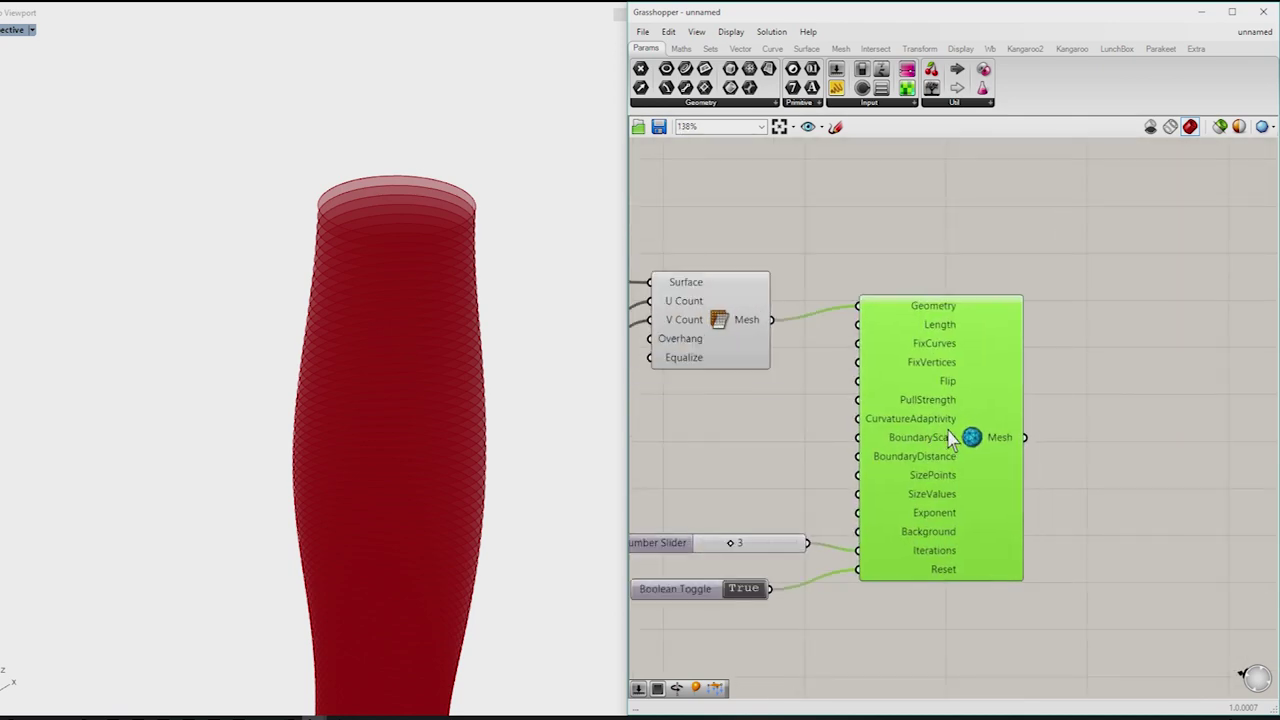
Step: Add a Plankton mesh component fed by MeshMachine and compare both previews
double_click(1018, 452)
type("pla")
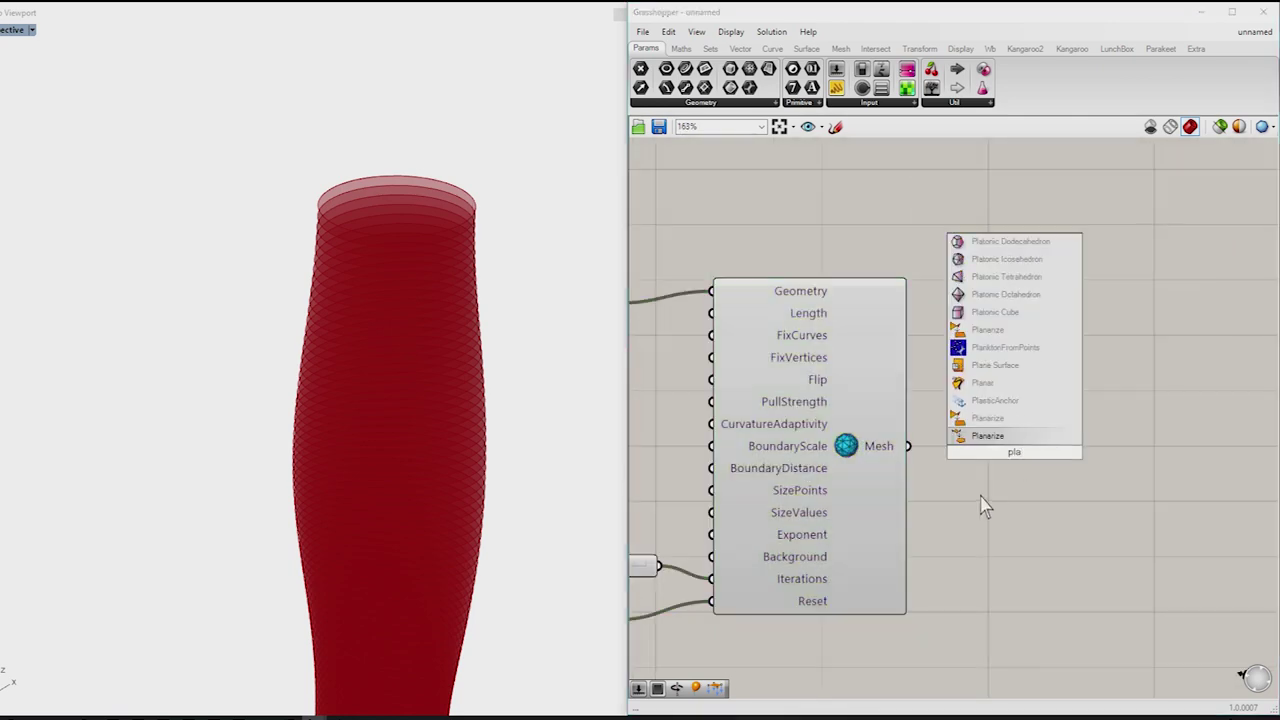
type("nkto")
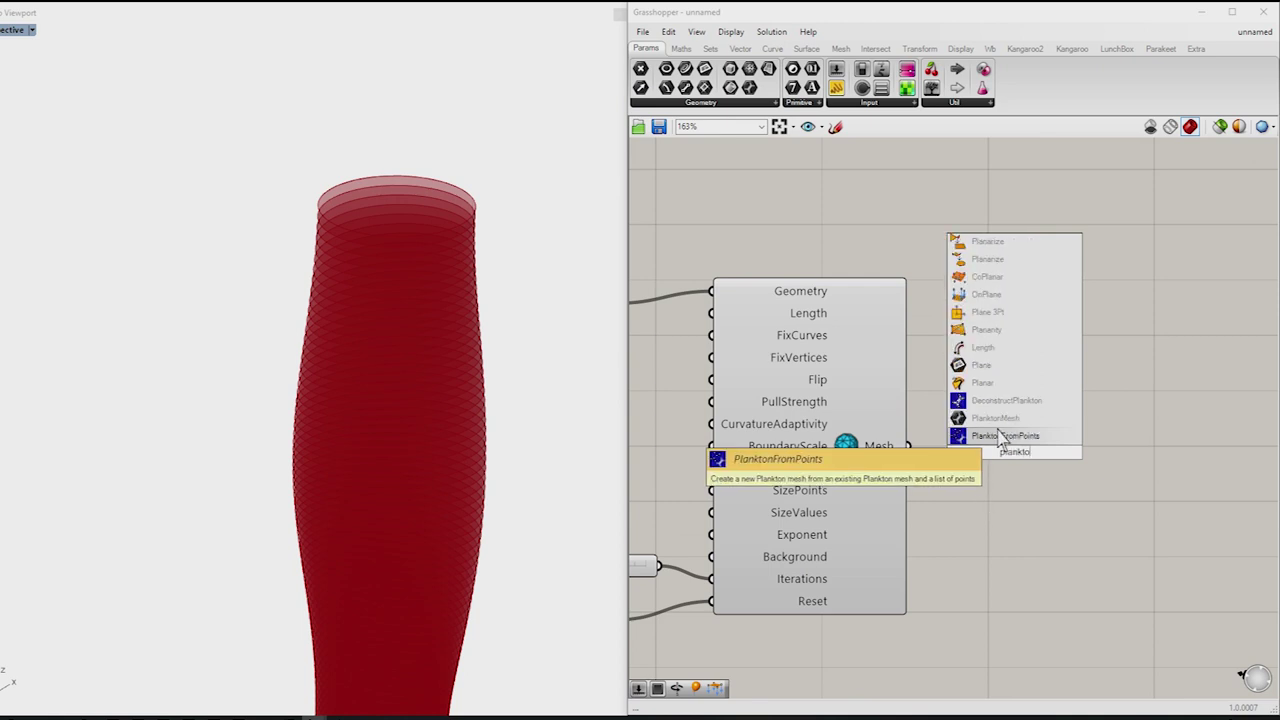
left_click(1000, 436)
left_click_drag(908, 446, 1024, 458)
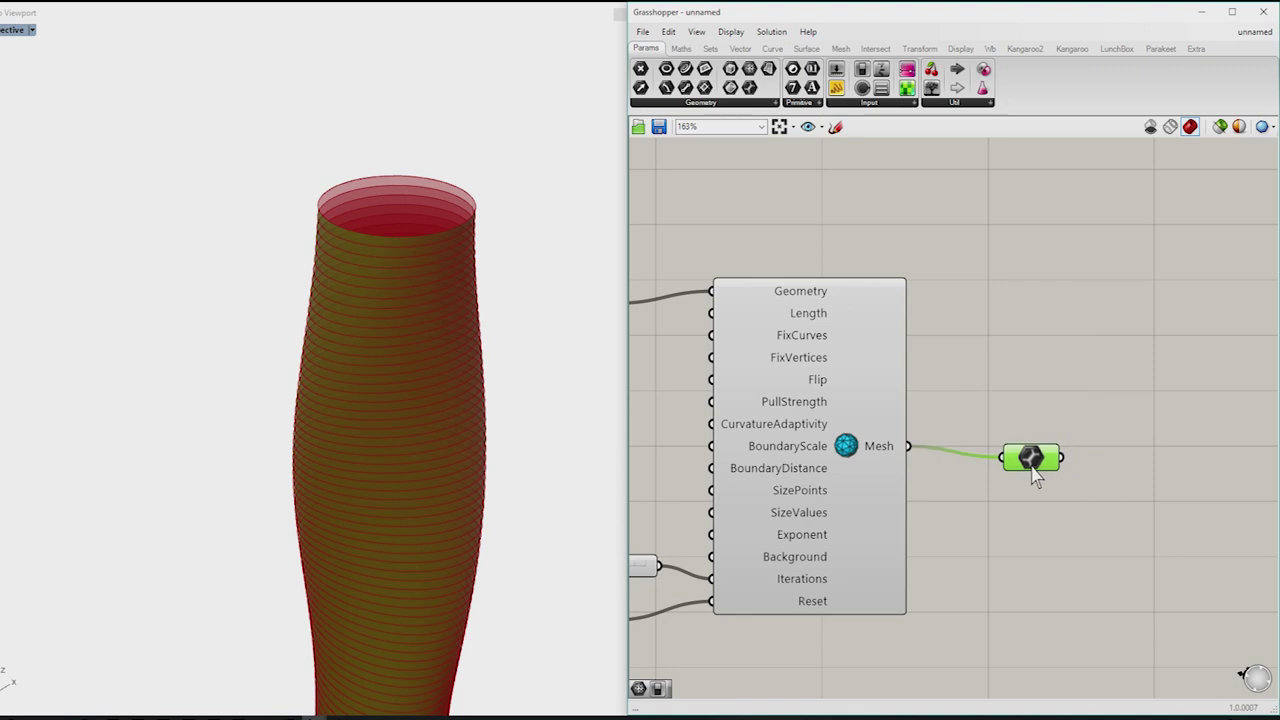
left_click(828, 430)
left_click(990, 545)
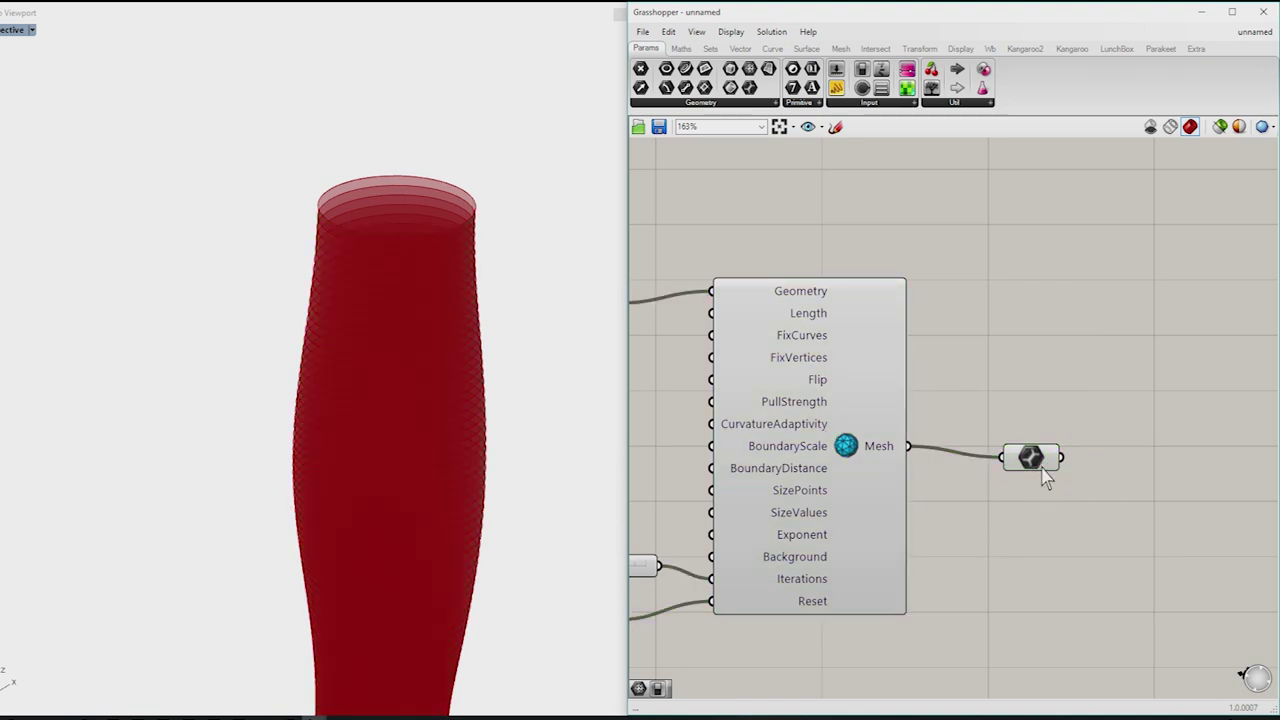
left_click(1031, 457)
scroll(1031, 457, "down", 3)
scroll(908, 465, "up", 3)
left_click(980, 470)
Step: Add a Mesh parameter fed by the Plankton component's output
double_click(980, 470)
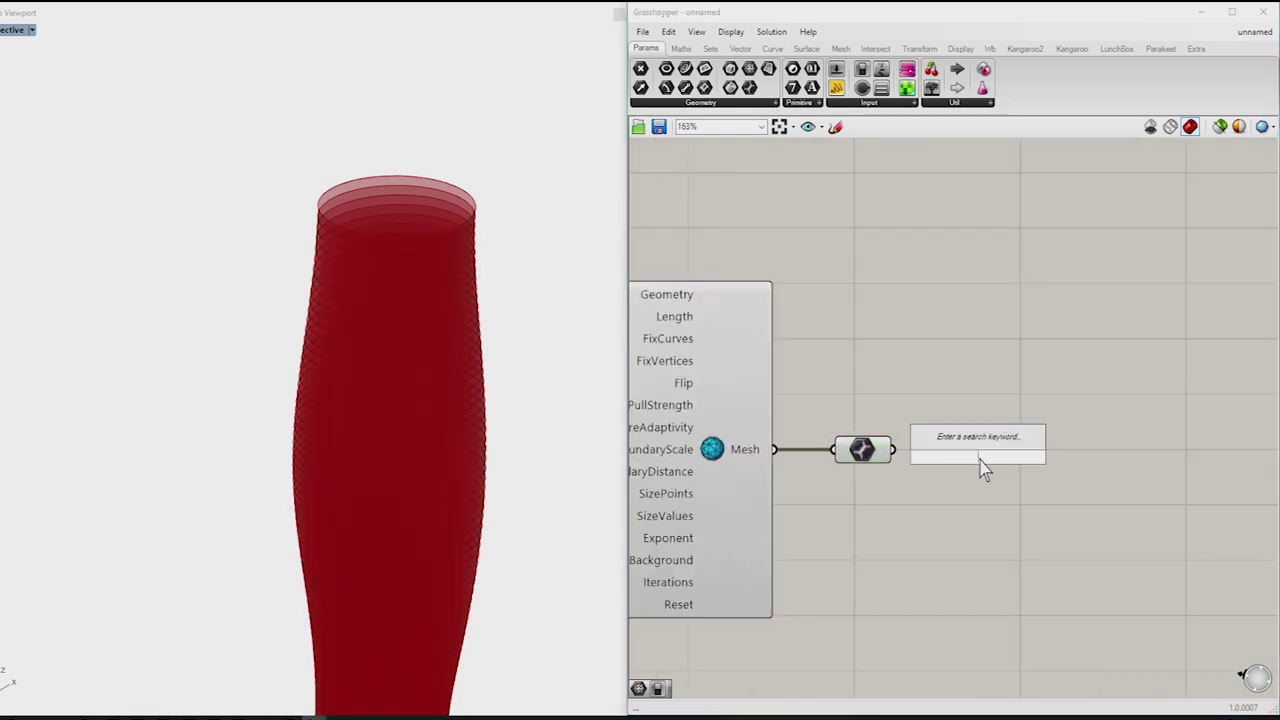
type("mesh")
left_click(990, 447)
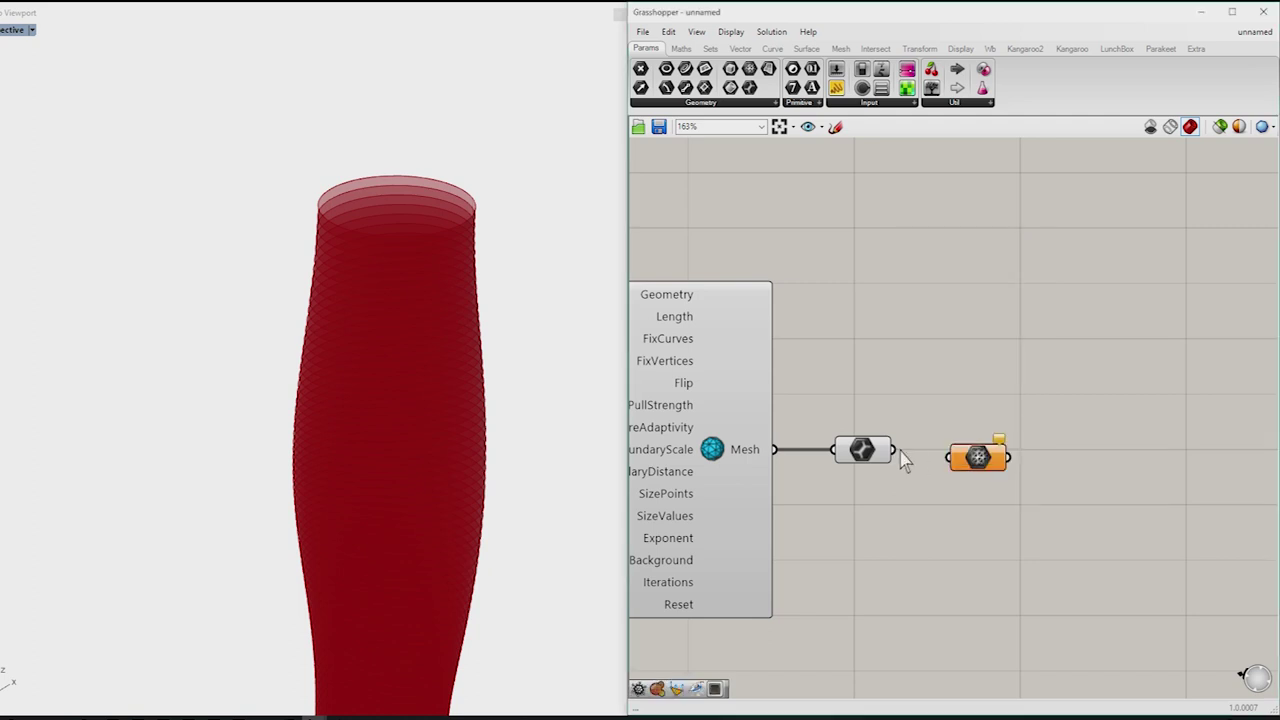
left_click_drag(893, 449, 945, 452)
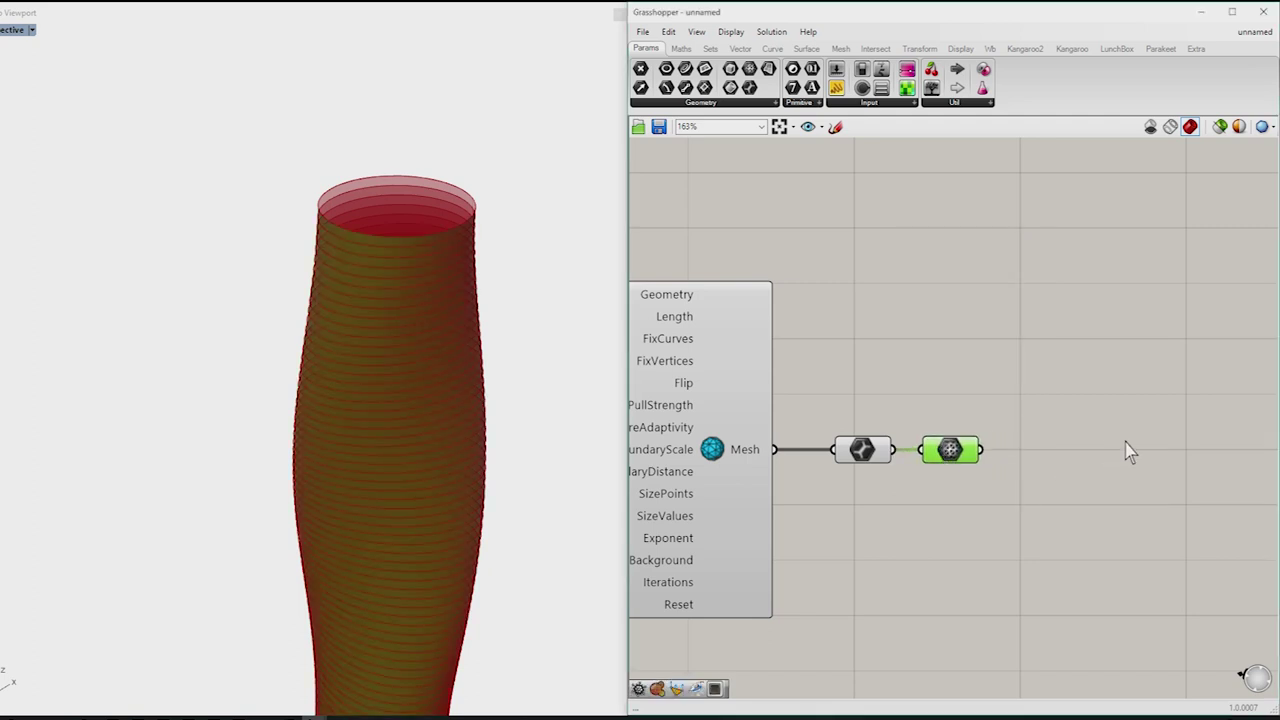
left_click(1128, 452)
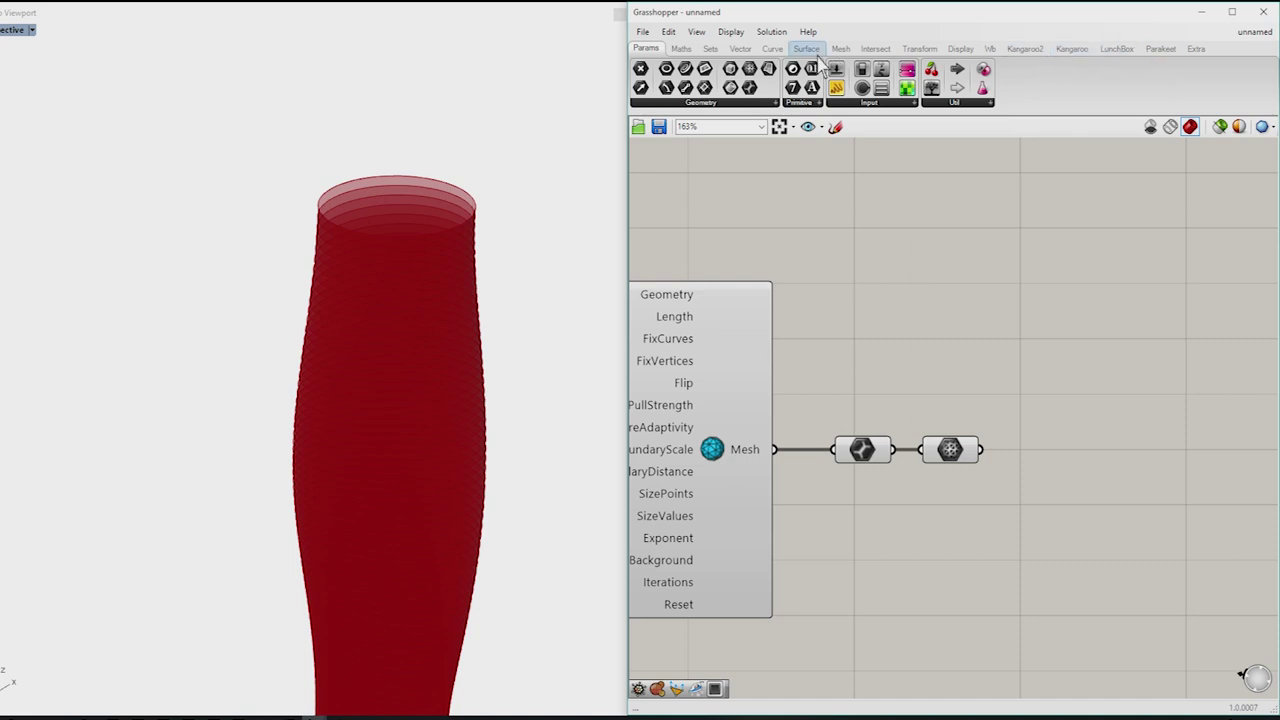
Step: Place the Weaverbird dual Mesh/Curves component and feed the Mesh parameter into it
left_click(989, 48)
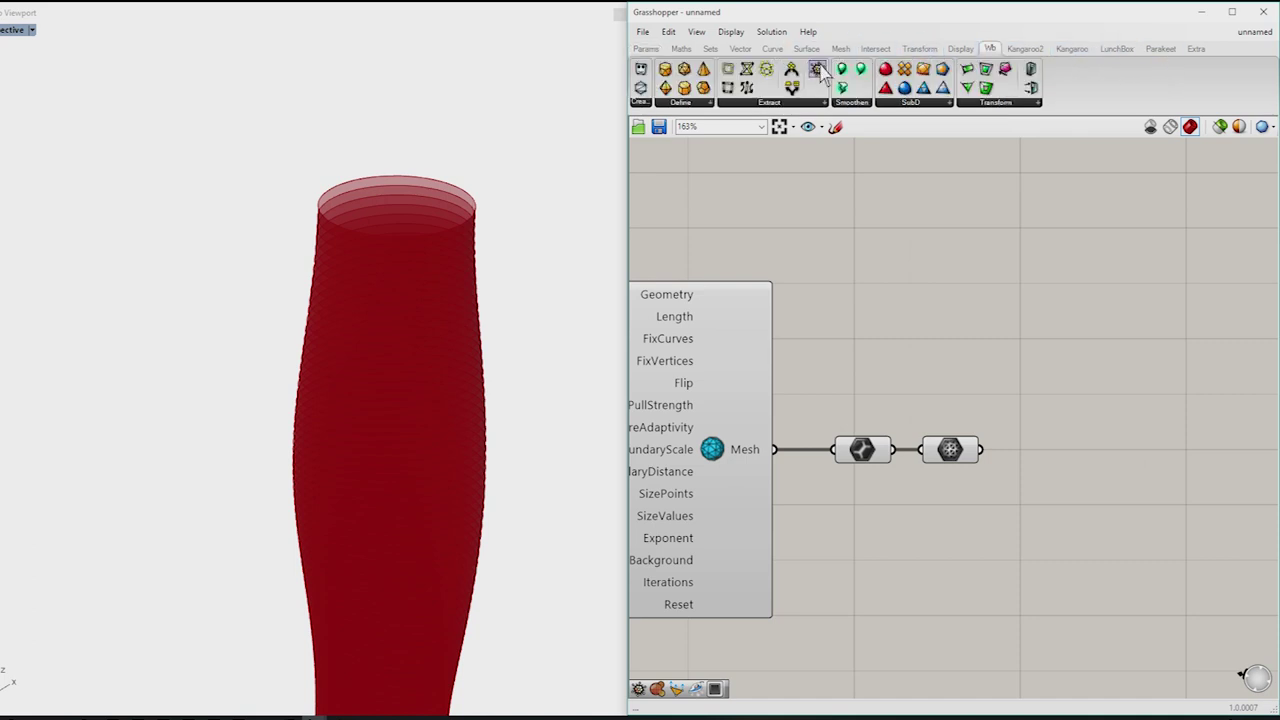
left_click_drag(980, 320, 1071, 414)
scroll(846, 386, "down", 2)
scroll(846, 386, "up", 3)
left_click_drag(898, 433, 980, 437)
scroll(391, 367, "down", 3)
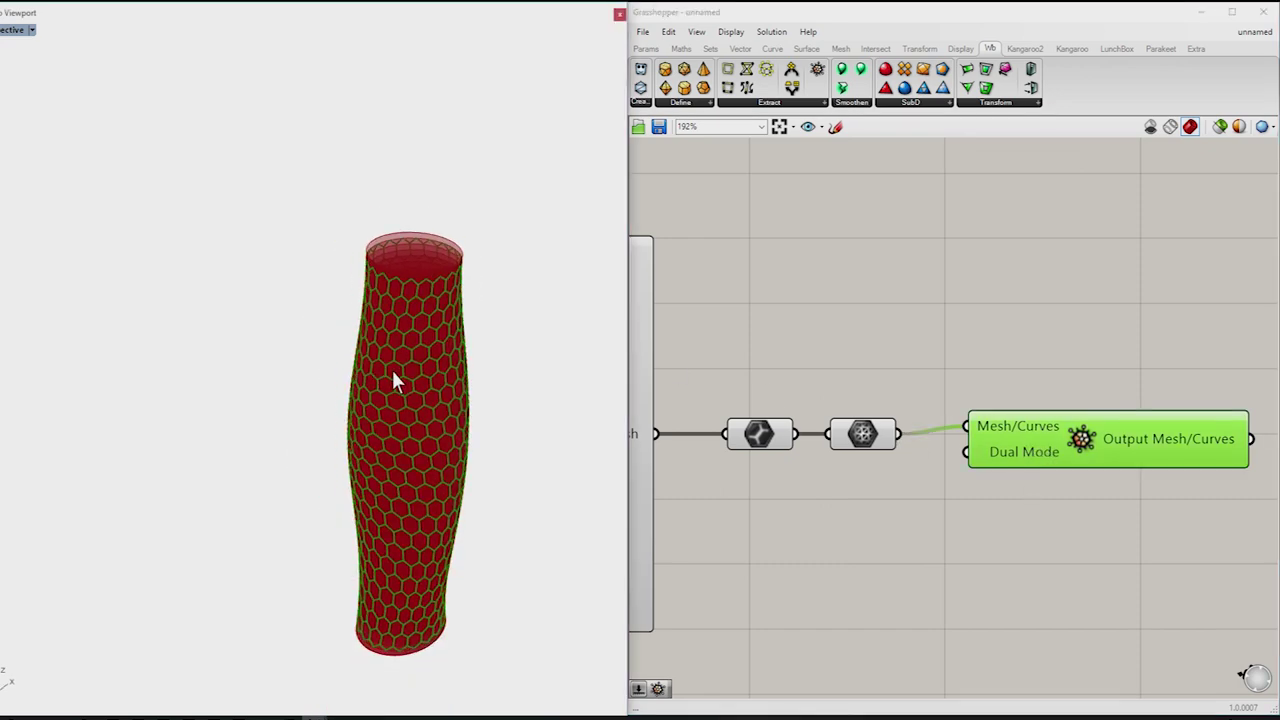
Step: Orbit to inspect the hexagon-covered vase and add a Weaverbird inset component
mouse_move(500, 354)
right_mouse_down()
mouse_move(529, 346)
mouse_move(285, 368)
mouse_move(255, 352)
mouse_move(299, 353)
right_mouse_up()
scroll(877, 403, "down", 2)
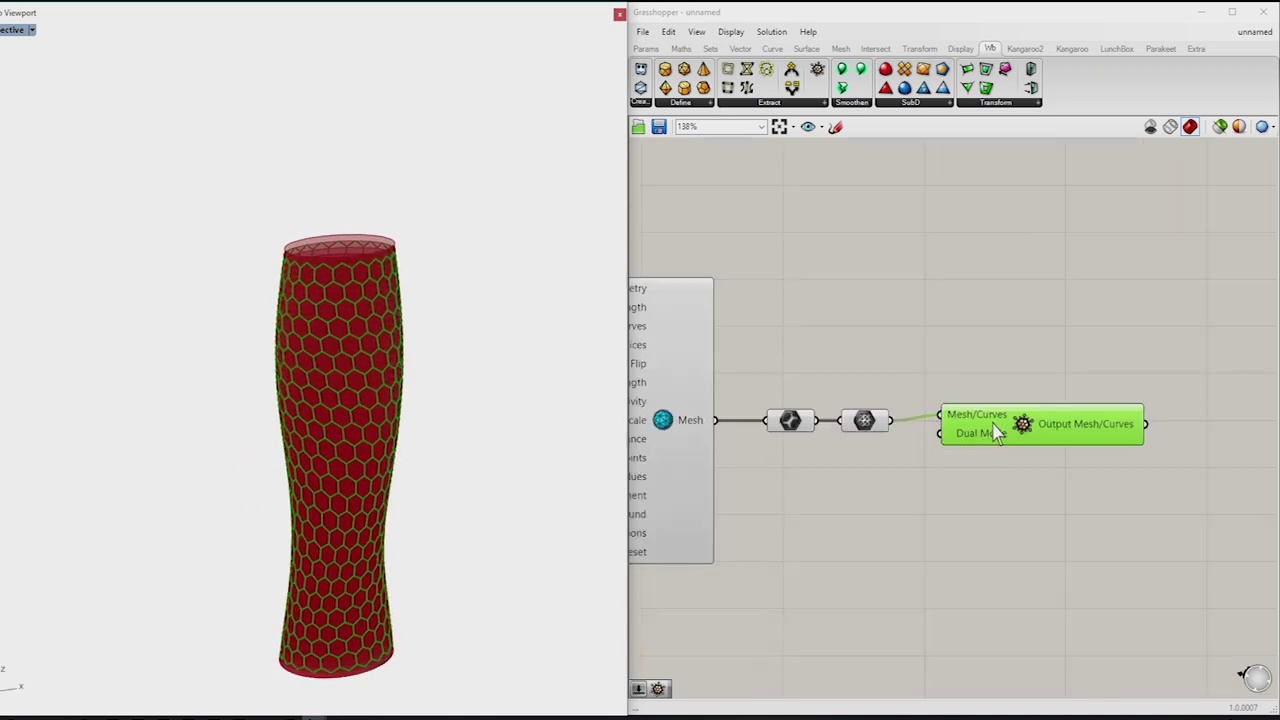
scroll(805, 418, "down", 3)
scroll(977, 434, "up", 3)
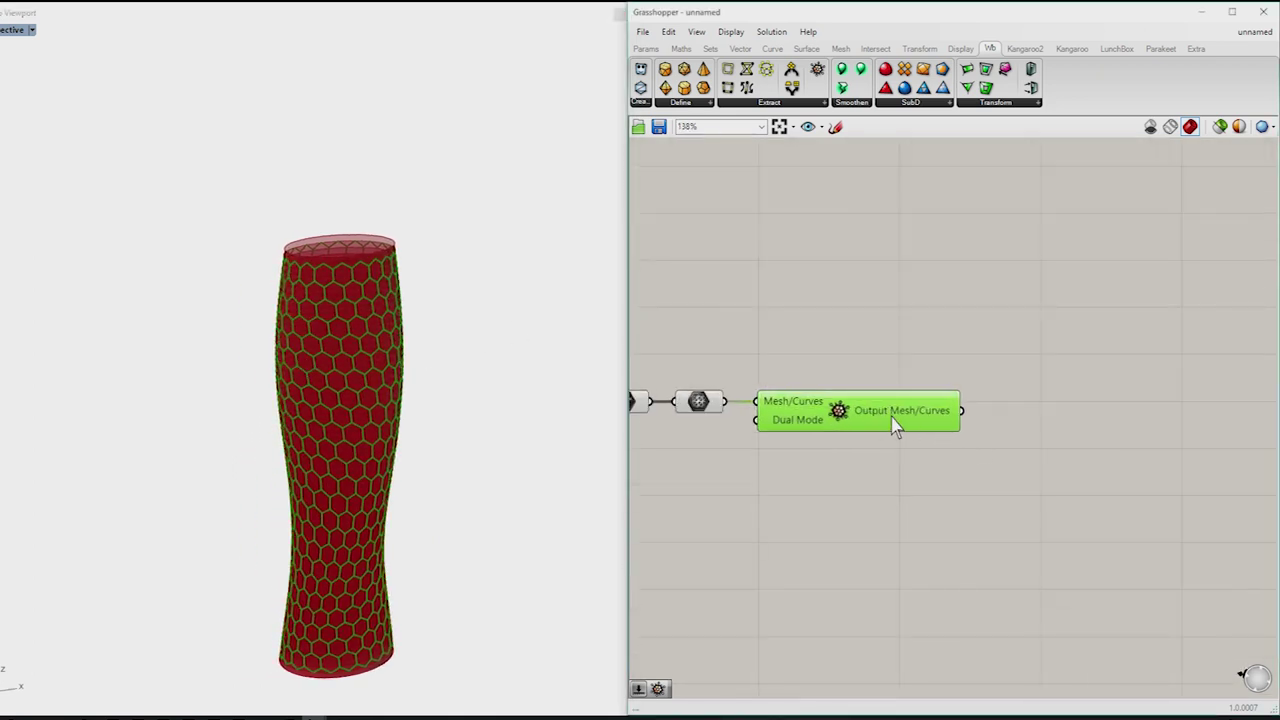
mouse_move(990, 90)
left_mouse_down()
mouse_move(1077, 374)
mouse_move(1103, 393)
left_mouse_up()
Step: Feed the hexagonal cells into the inset component and reposition it
left_click_drag(963, 411, 1055, 380)
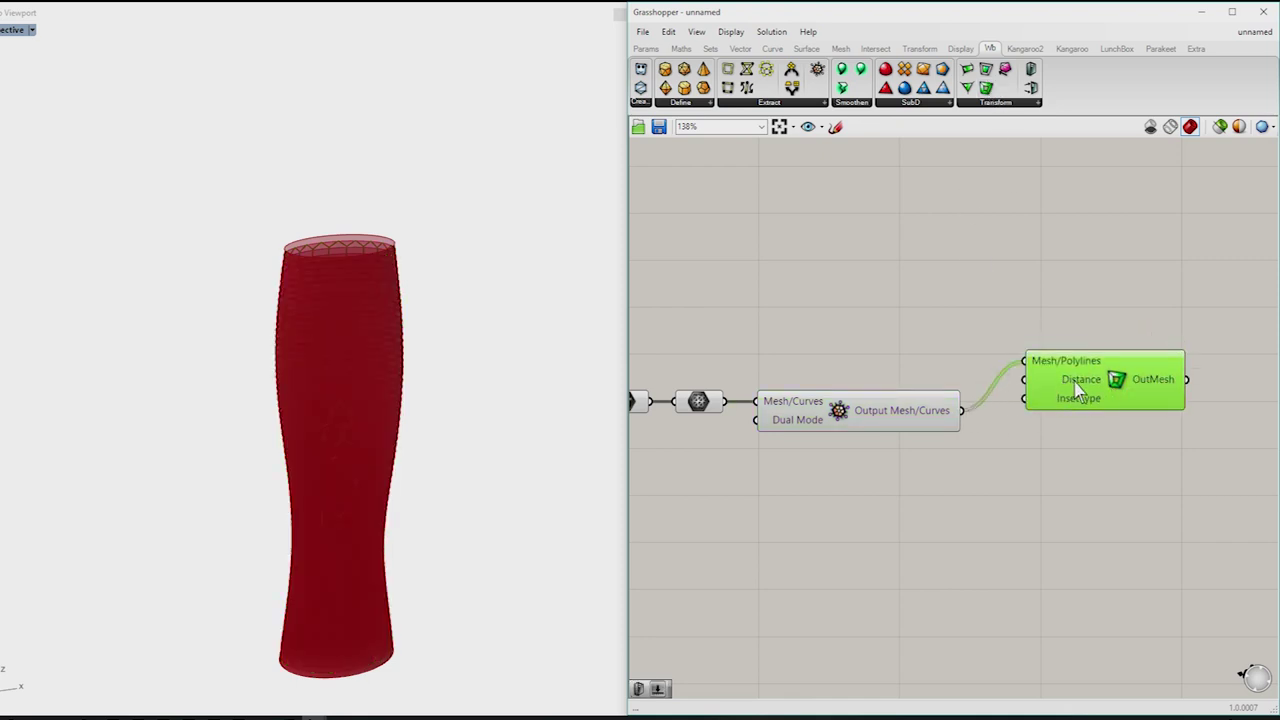
scroll(416, 386, "up", 5)
scroll(275, 285, "up", 5)
scroll(266, 262, "up", 5)
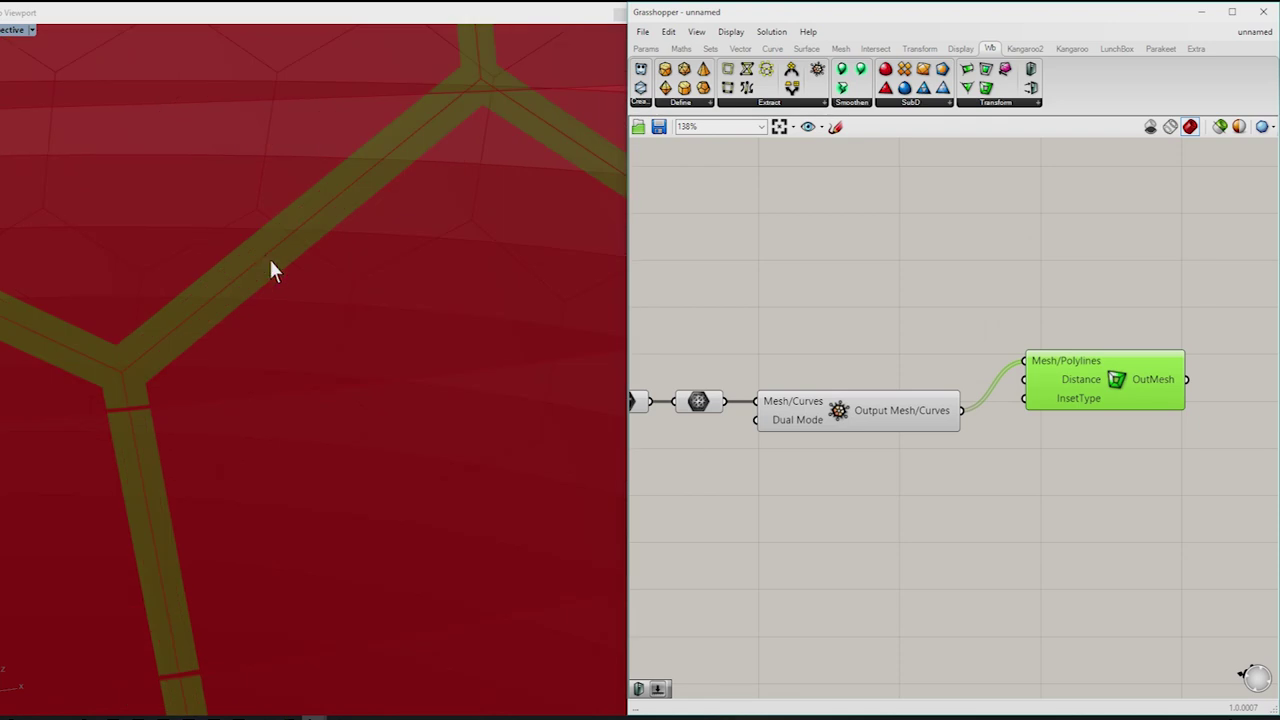
left_click_drag(1121, 388, 1147, 402)
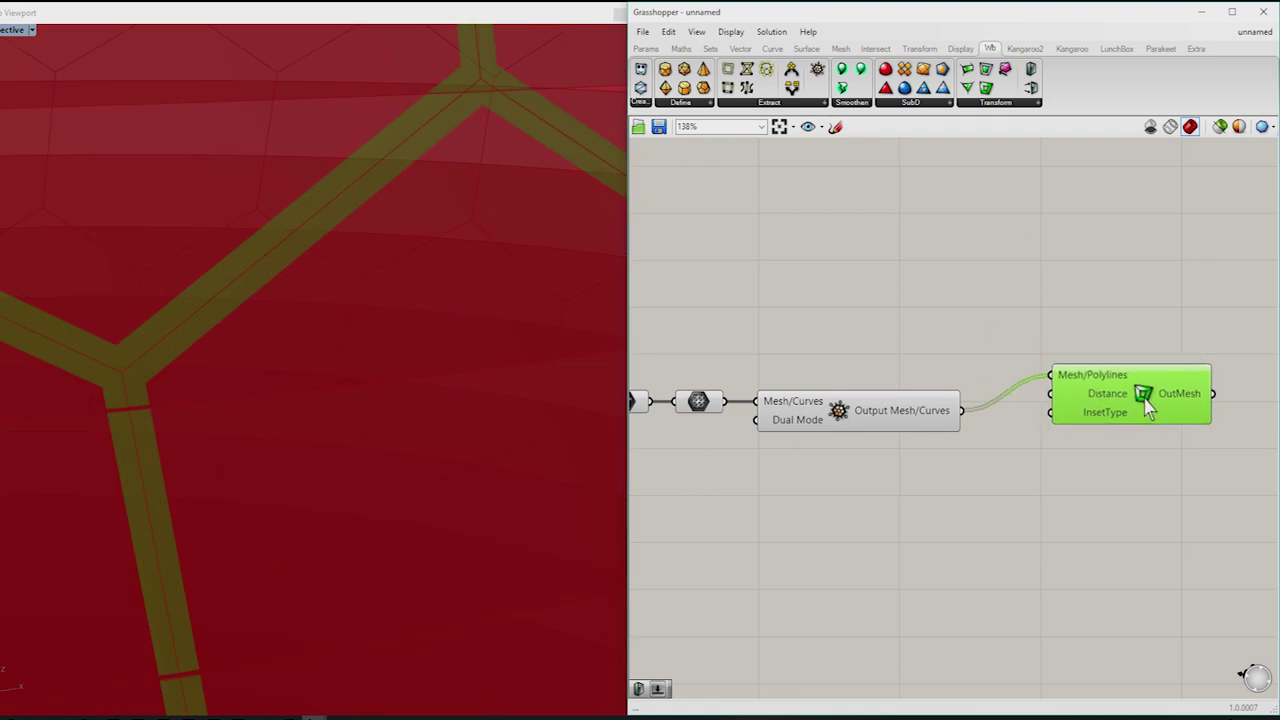
left_click_drag(1118, 418, 1129, 436)
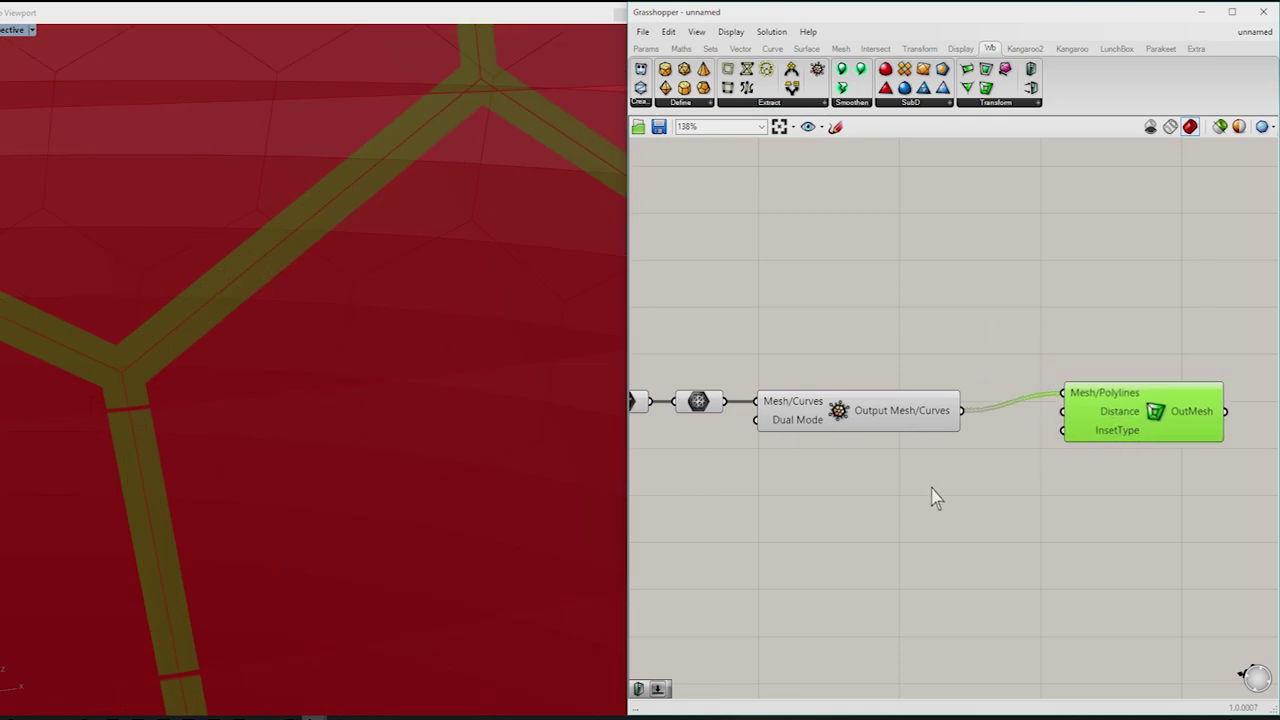
Step: Drive the inset Distance with a number slider set to 7
double_click(874, 514)
type("5")
key("Return")
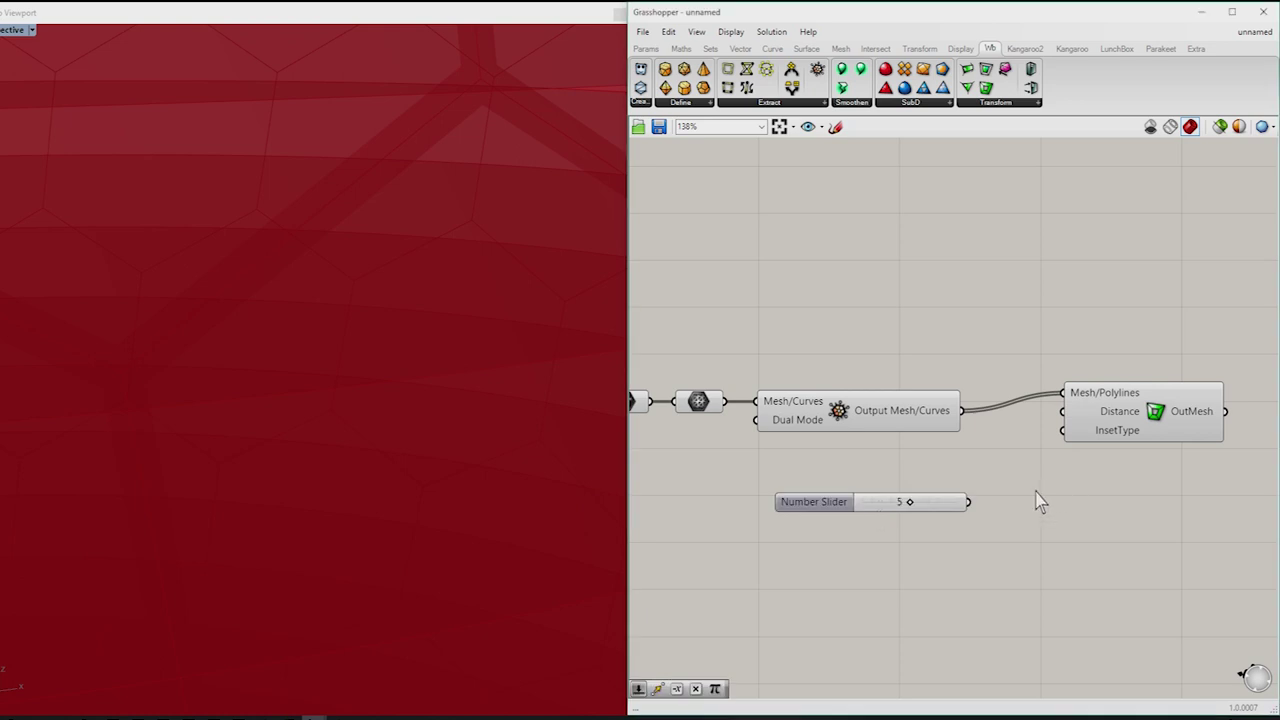
left_click_drag(969, 502, 1068, 424)
scroll(506, 295, "down", 3)
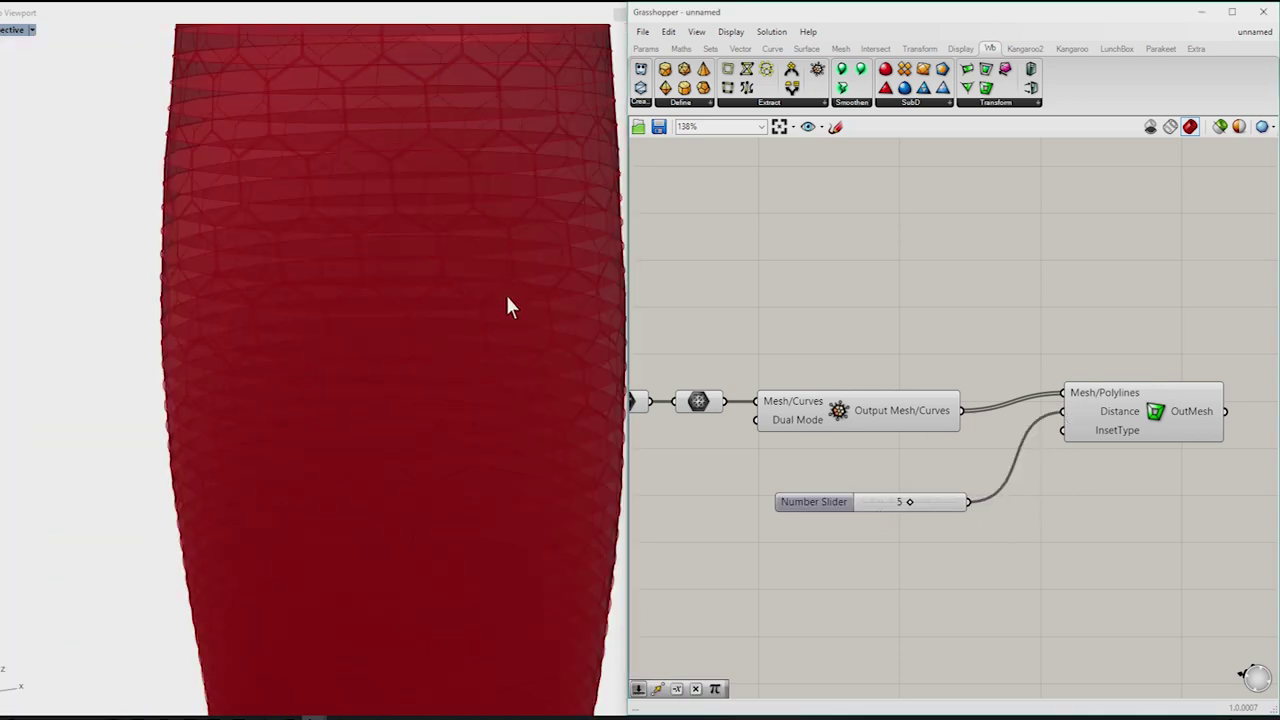
left_click(1188, 425)
scroll(548, 250, "up", 3)
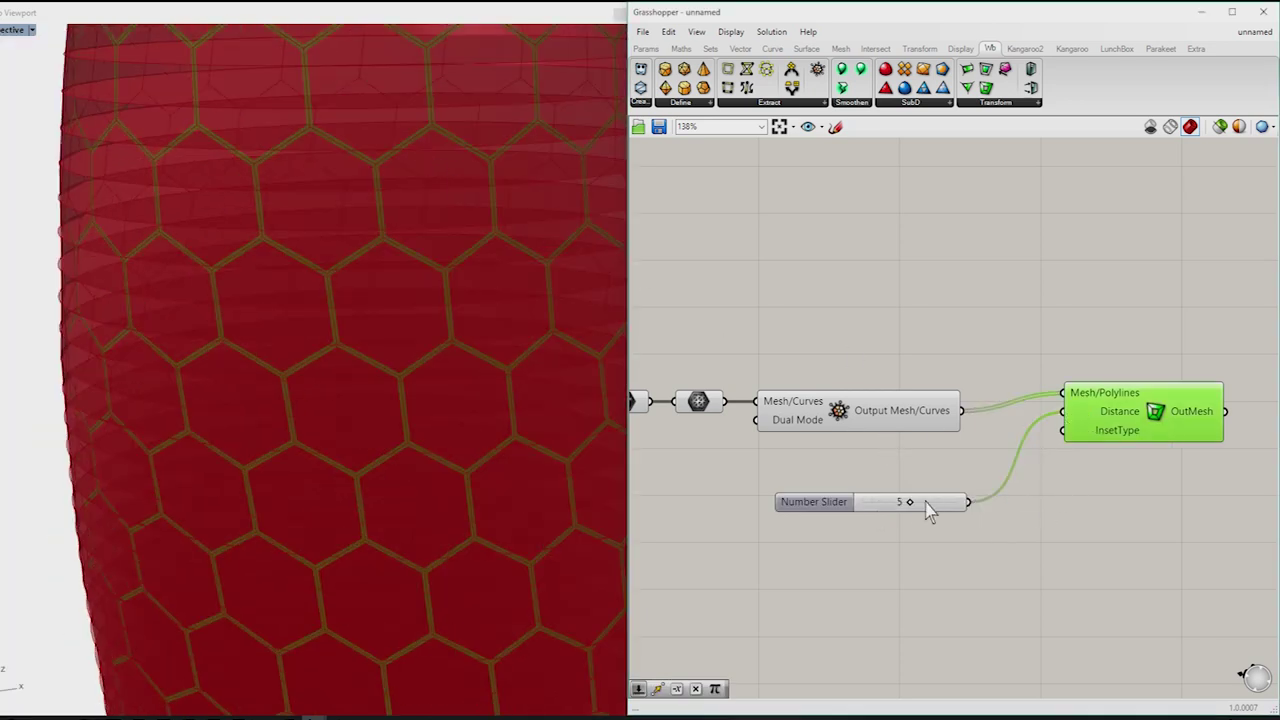
mouse_move(925, 510)
left_mouse_down()
mouse_move(971, 503)
mouse_move(877, 517)
mouse_move(971, 523)
mouse_move(920, 528)
mouse_move(931, 530)
left_mouse_up()
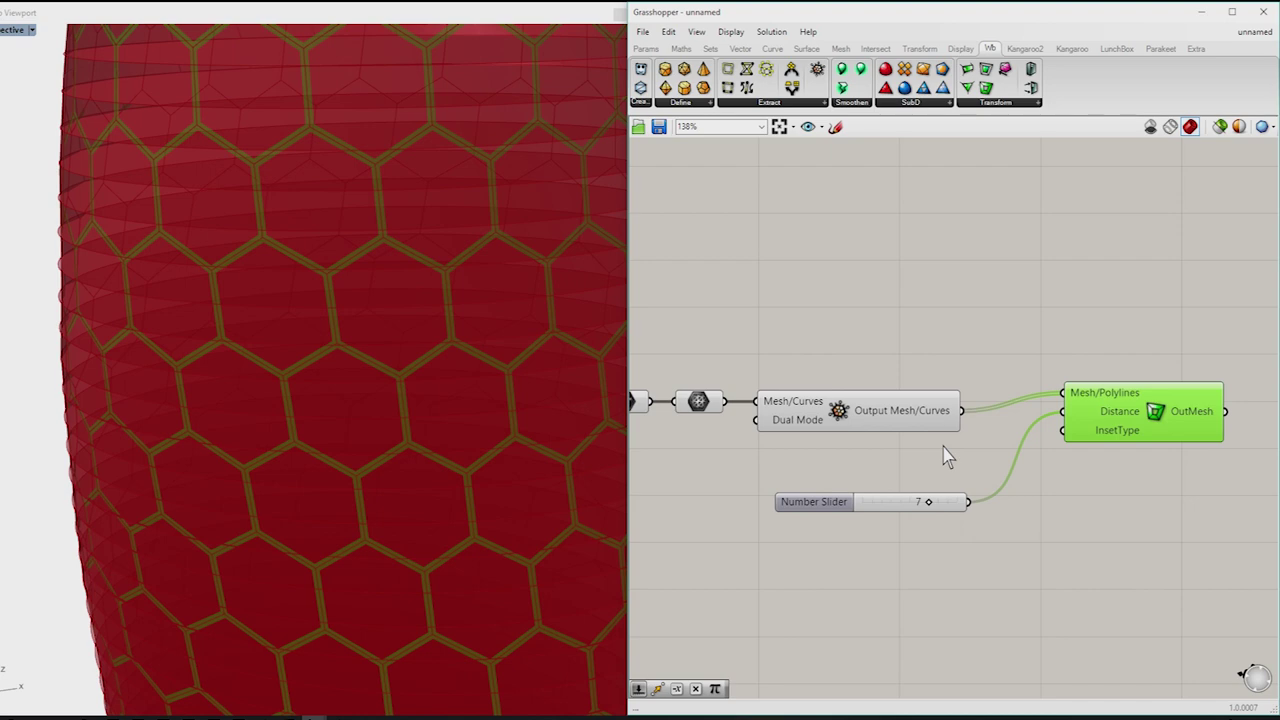
right_click_drag(1118, 428, 1006, 420)
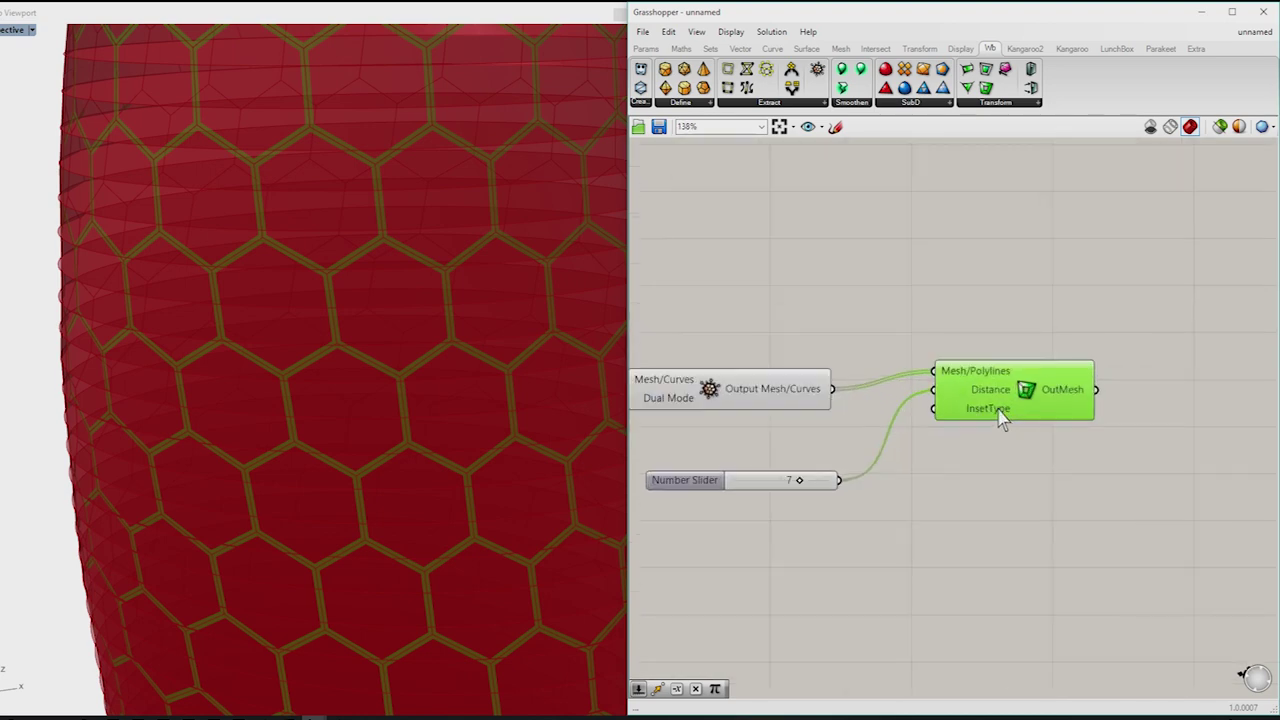
Step: Make a second inset component fed by the dual mesh and the distance slider
left_click_drag(987, 87, 1076, 489)
left_click_drag(832, 389, 954, 474)
left_click_drag(840, 480, 954, 493)
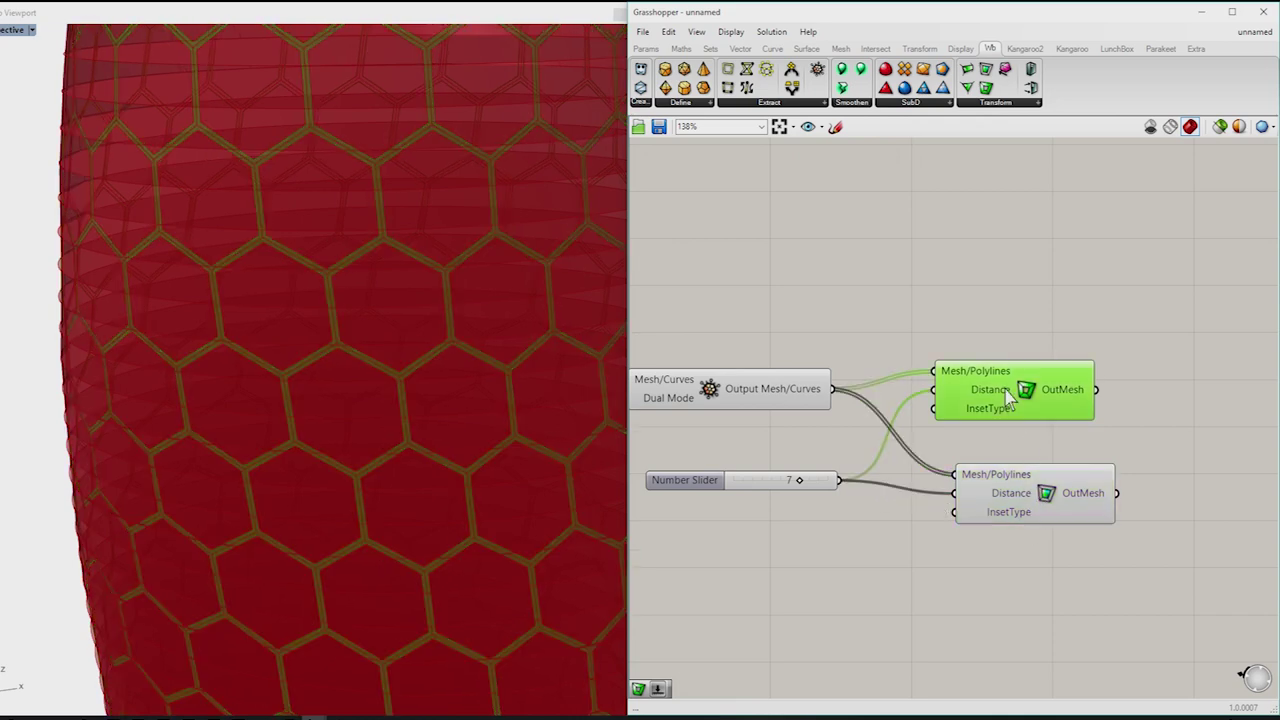
left_click_drag(1043, 506, 1016, 508)
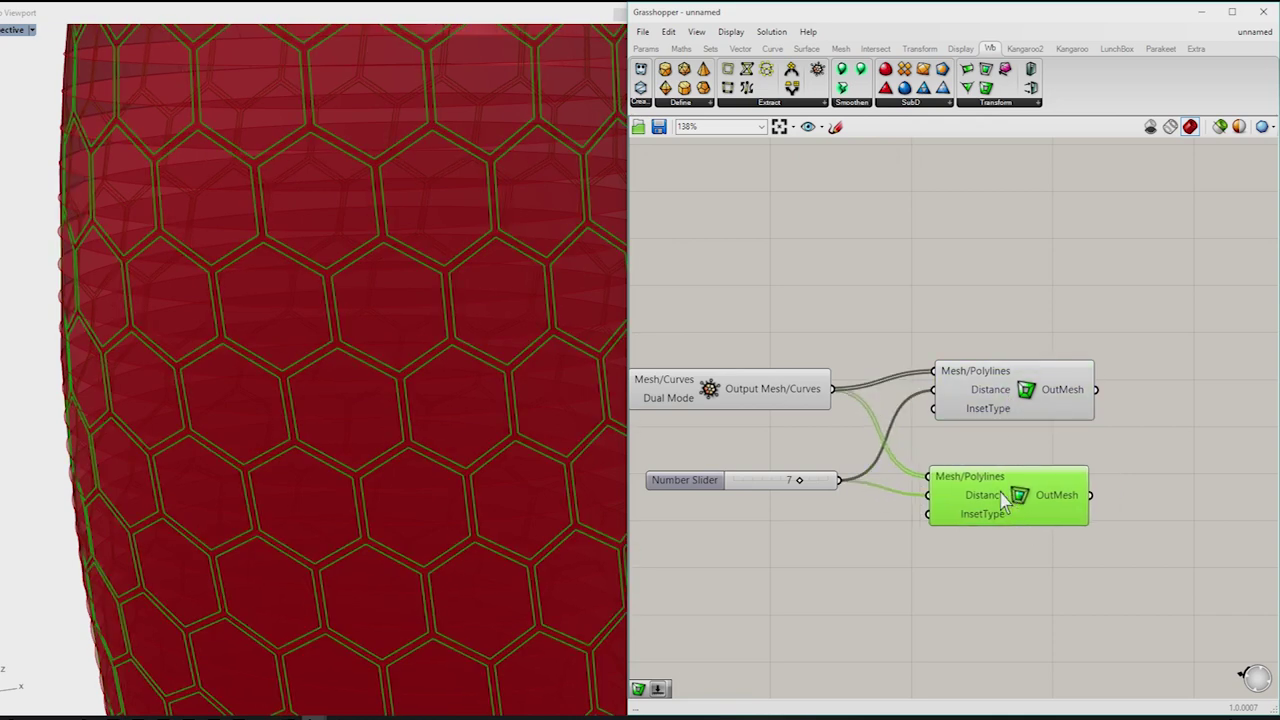
Step: Add a Weaverbird Stellate component after the second inset
right_click_drag(865, 410, 1020, 430)
right_click_drag(1143, 448, 1060, 310)
mouse_move(1005, 70)
left_mouse_down()
mouse_move(1100, 500)
mouse_move(1168, 524)
left_mouse_up()
left_click(808, 565)
Step: Feed a number slider through a Negative component into the Stellate Distance
double_click(808, 565)
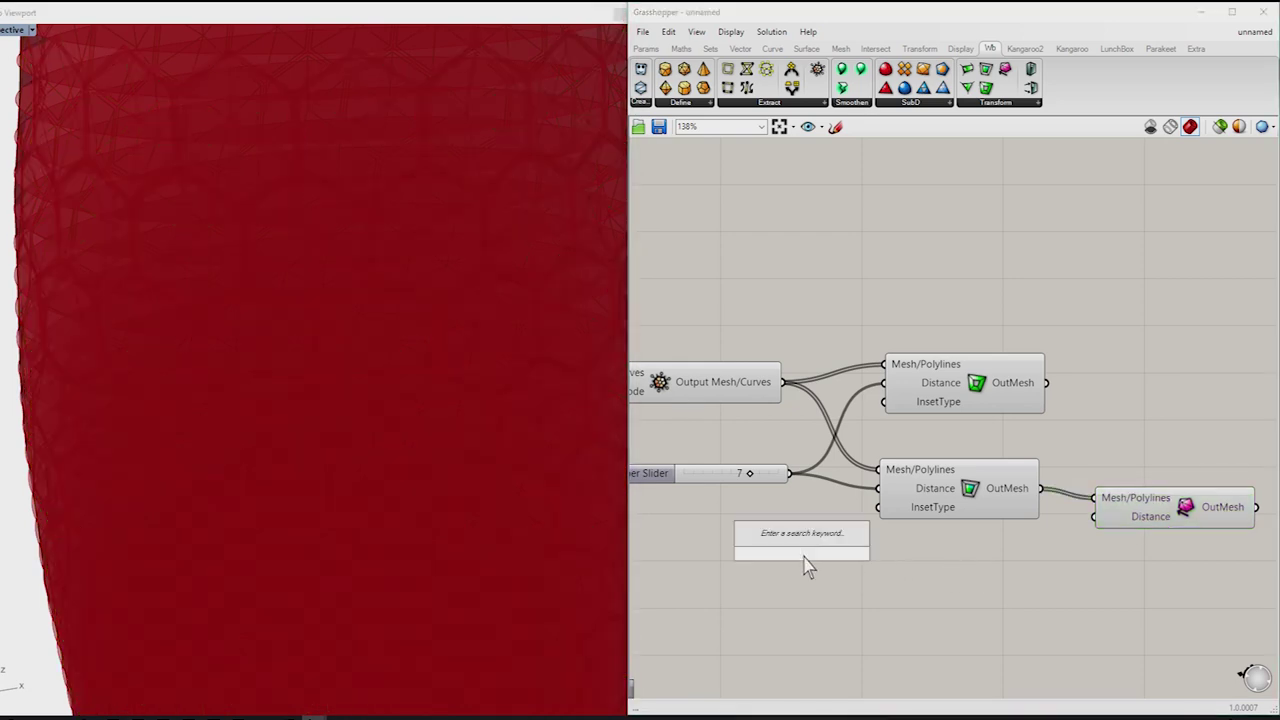
type("2")
key("Return")
double_click(1042, 566)
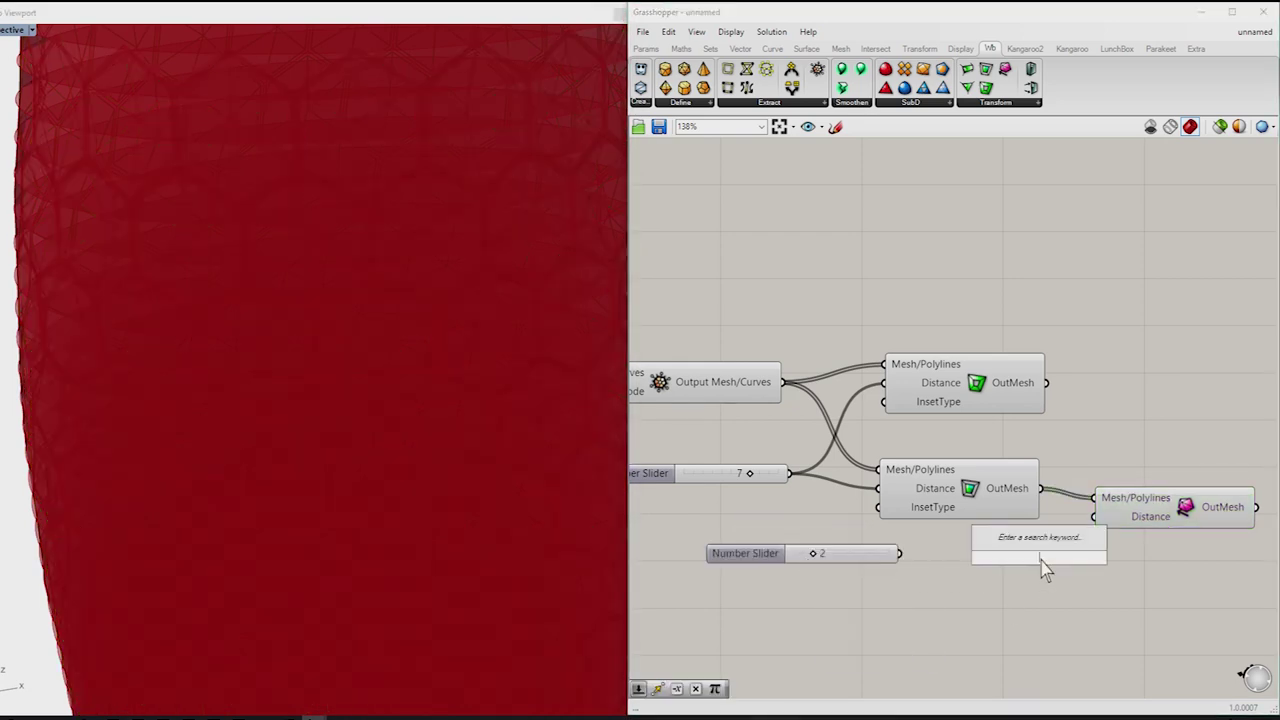
type("nerge")
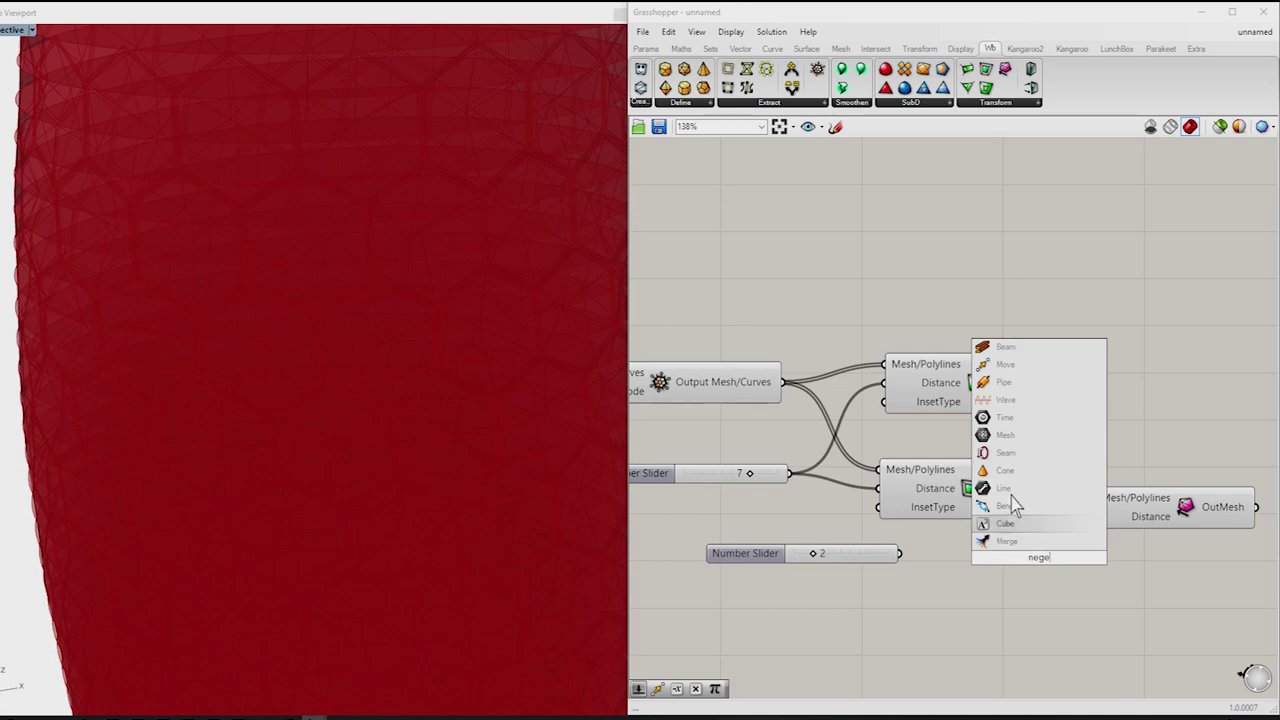
key("BackSpace")
key("BackSpace")
key("BackSpace")
left_click(1053, 544)
mouse_move(897, 553)
left_mouse_down()
mouse_move(985, 564)
mouse_move(968, 583)
mouse_move(1110, 530)
left_mouse_up()
Step: Raise the pyramid height slider from 2 to 4
scroll(514, 428, "down", 3)
scroll(474, 448, "down", 3)
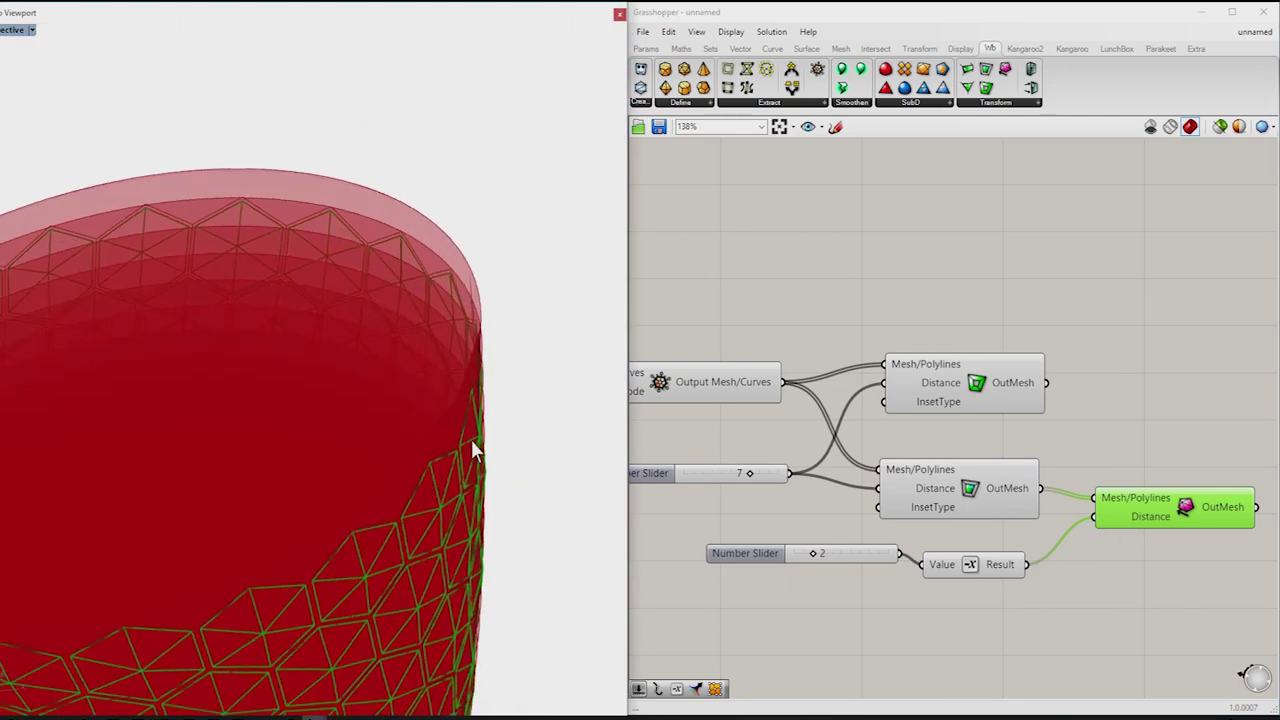
scroll(406, 408, "down", 3)
scroll(433, 465, "down", 3)
scroll(417, 585, "up", 2)
scroll(403, 586, "up", 2)
scroll(354, 580, "up", 2)
scroll(278, 550, "up", 3)
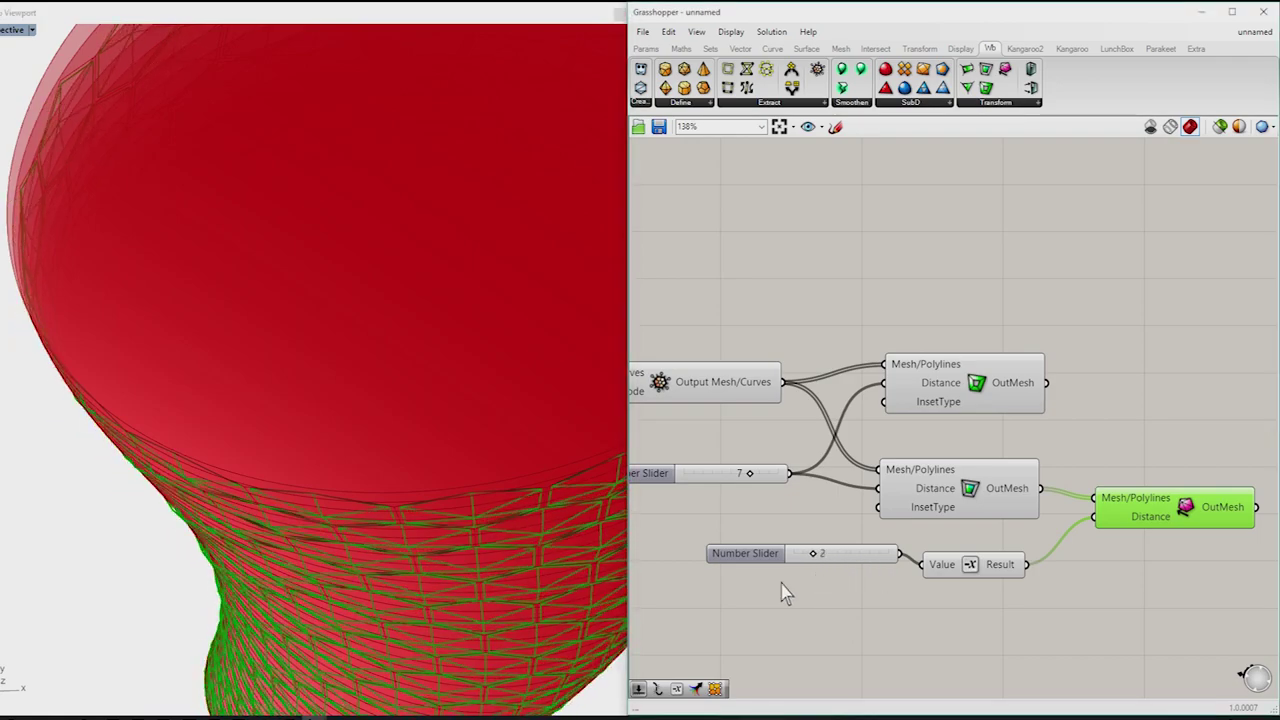
scroll(555, 543, "up", 3)
scroll(548, 523, "up", 2)
scroll(482, 511, "up", 2)
scroll(470, 518, "up", 1)
scroll(470, 520, "down", 2)
mouse_move(817, 556)
left_mouse_down()
mouse_move(858, 556)
mouse_move(831, 556)
mouse_move(871, 571)
mouse_move(841, 573)
left_mouse_up()
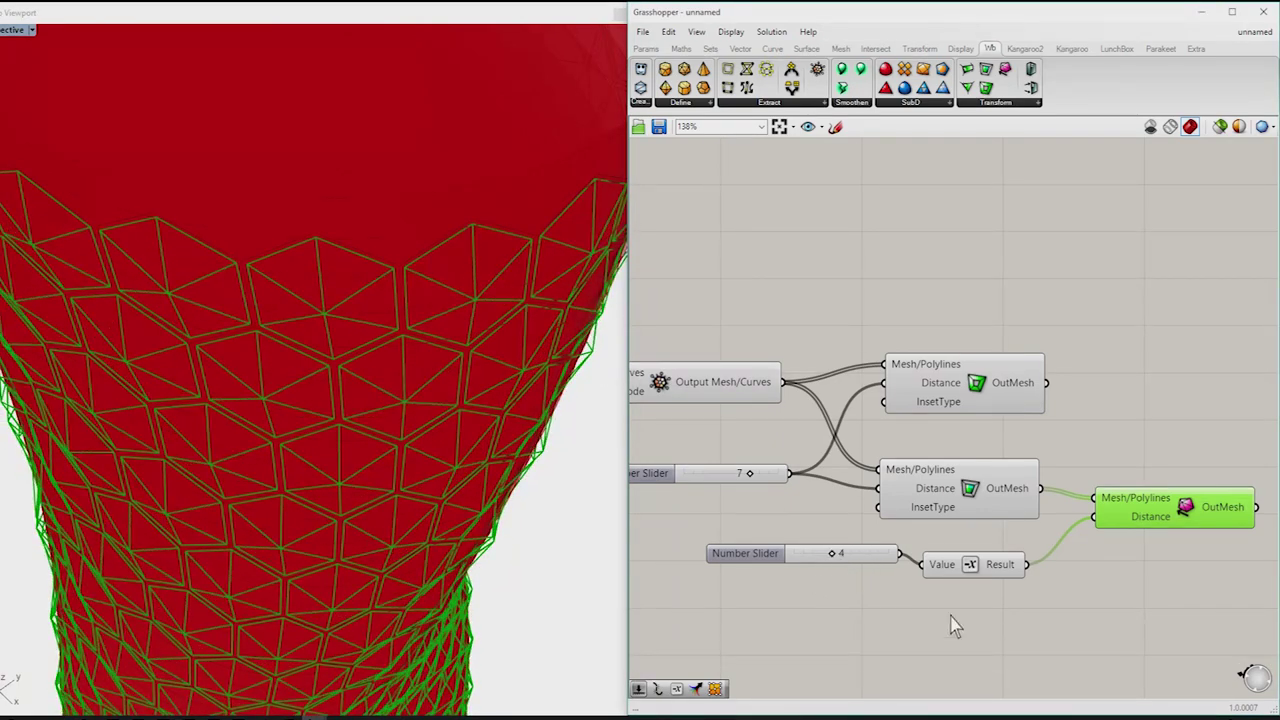
Step: Tidy the Negative component's position and orbit the vase to a side view
left_click(910, 595)
left_click_drag(995, 566, 1001, 555)
left_click(1005, 600)
scroll(497, 415, "down", 3)
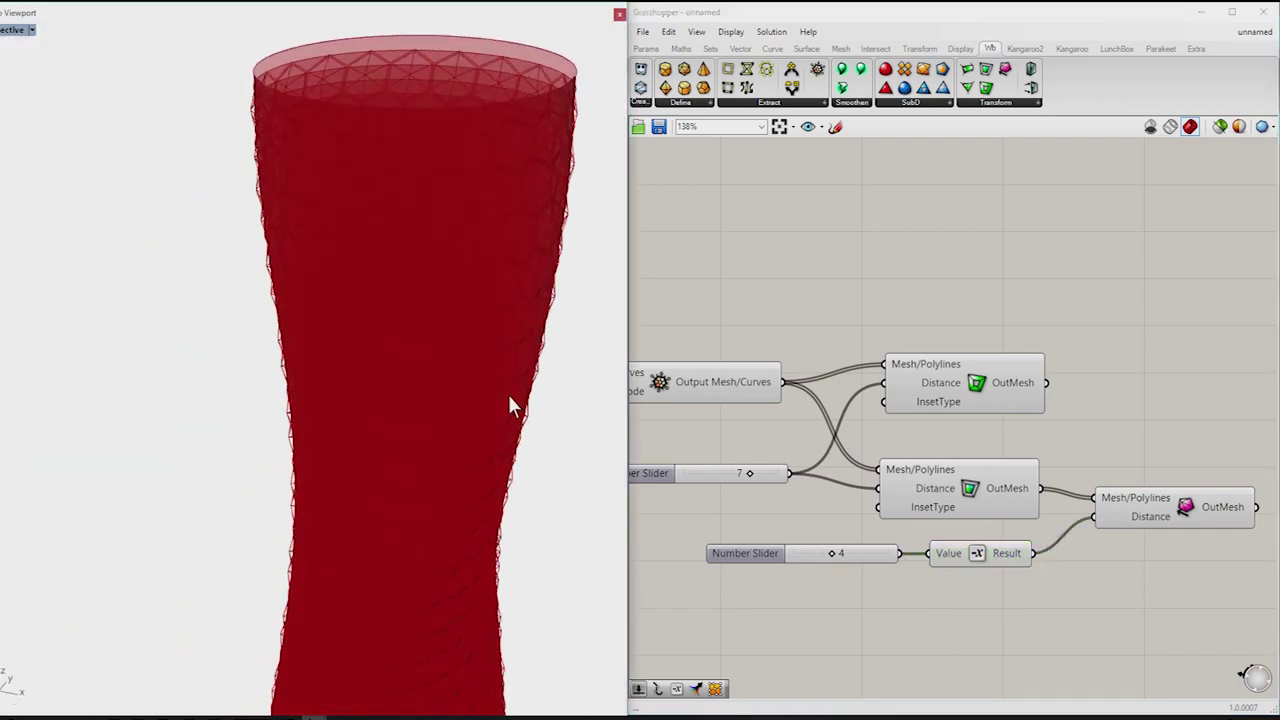
mouse_move(504, 388)
right_mouse_down()
mouse_move(597, 364)
mouse_move(409, 380)
mouse_move(491, 394)
right_mouse_up()
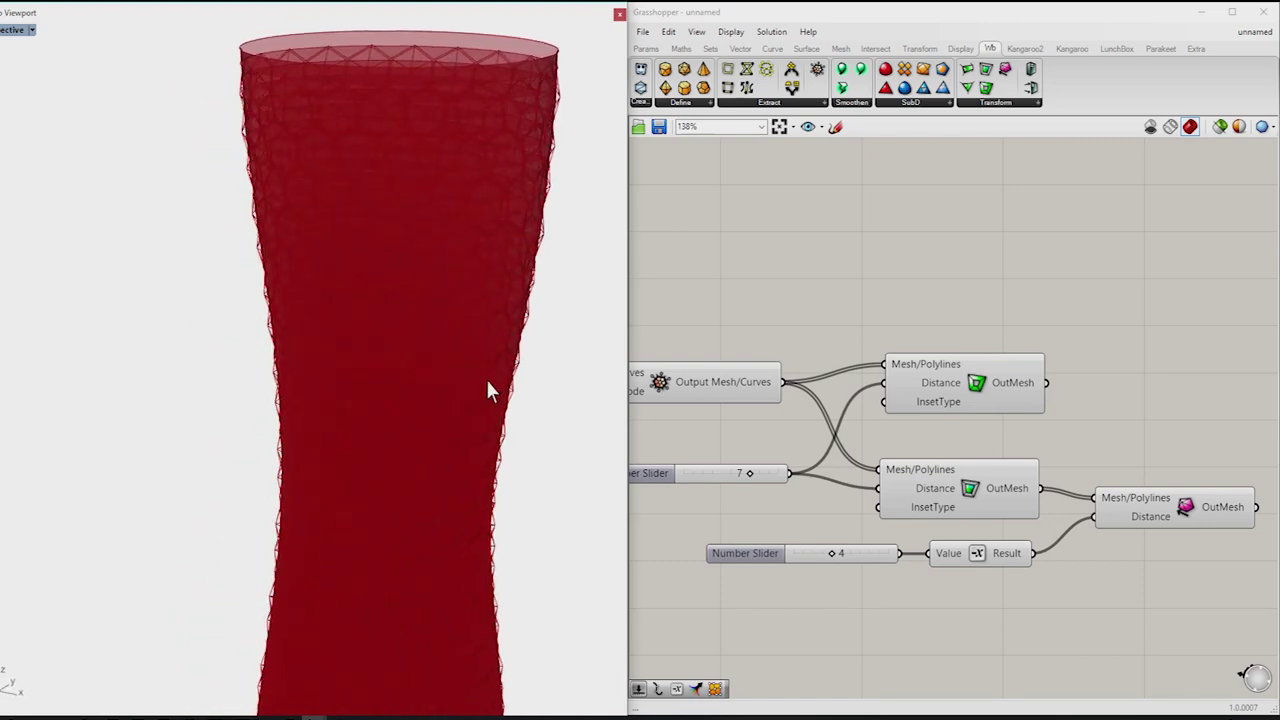
Step: Add a Weaverbird Offset Mesh component fed by the first inset's OutMesh
left_click(990, 485)
left_click(982, 397)
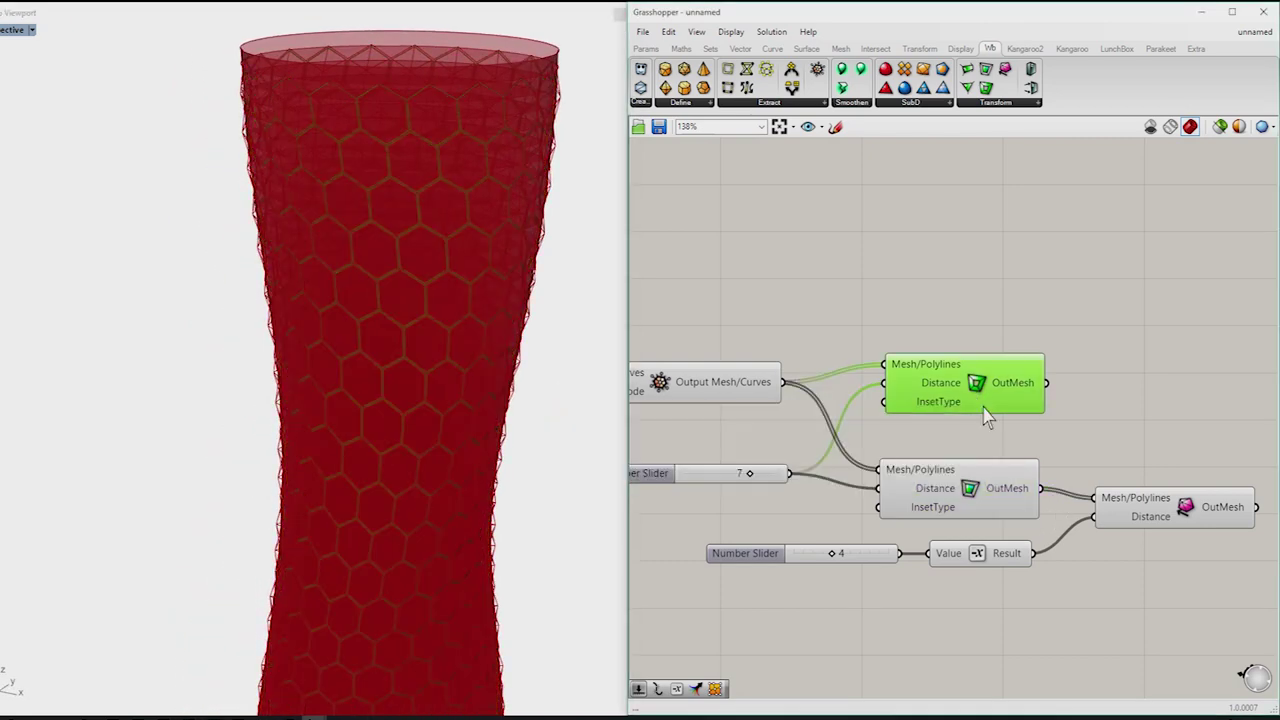
left_click(1150, 392)
left_click(1018, 103)
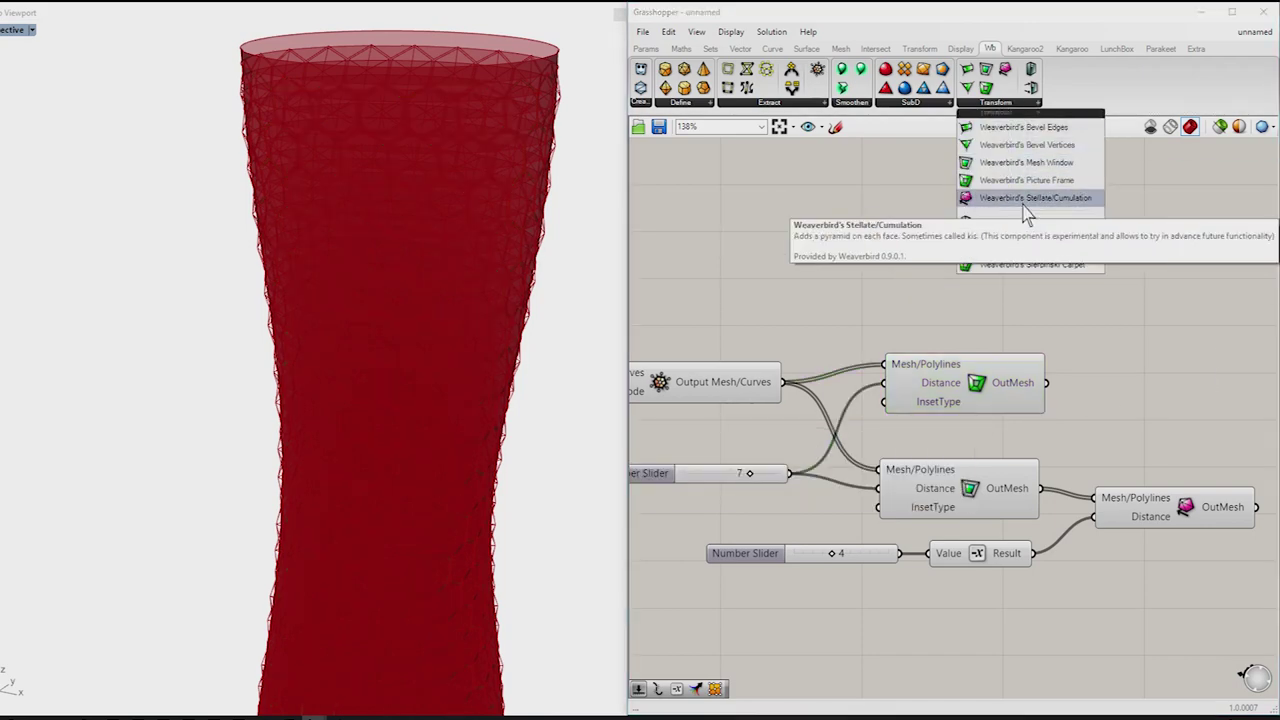
left_click(1023, 240)
scroll(1020, 335, "down", 2)
left_click(1020, 335)
left_click_drag(1022, 338, 1076, 340)
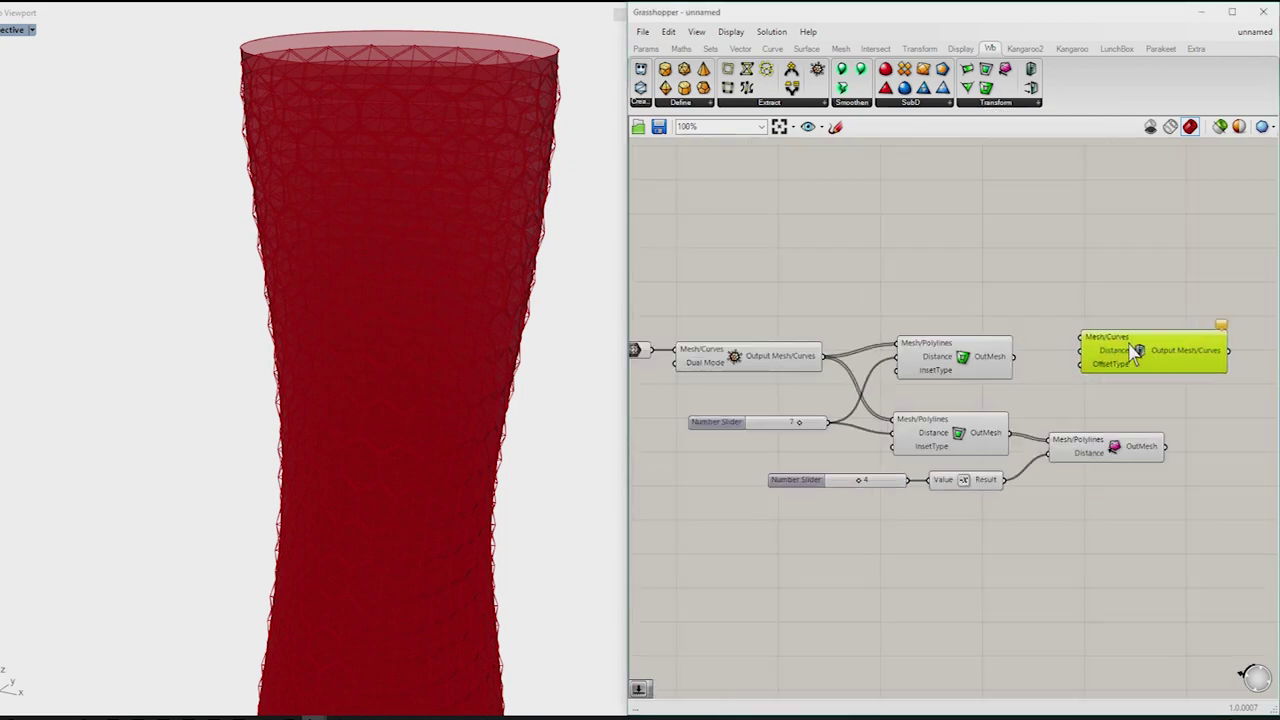
scroll(1005, 370, "up", 3)
left_click_drag(1001, 361, 1110, 329)
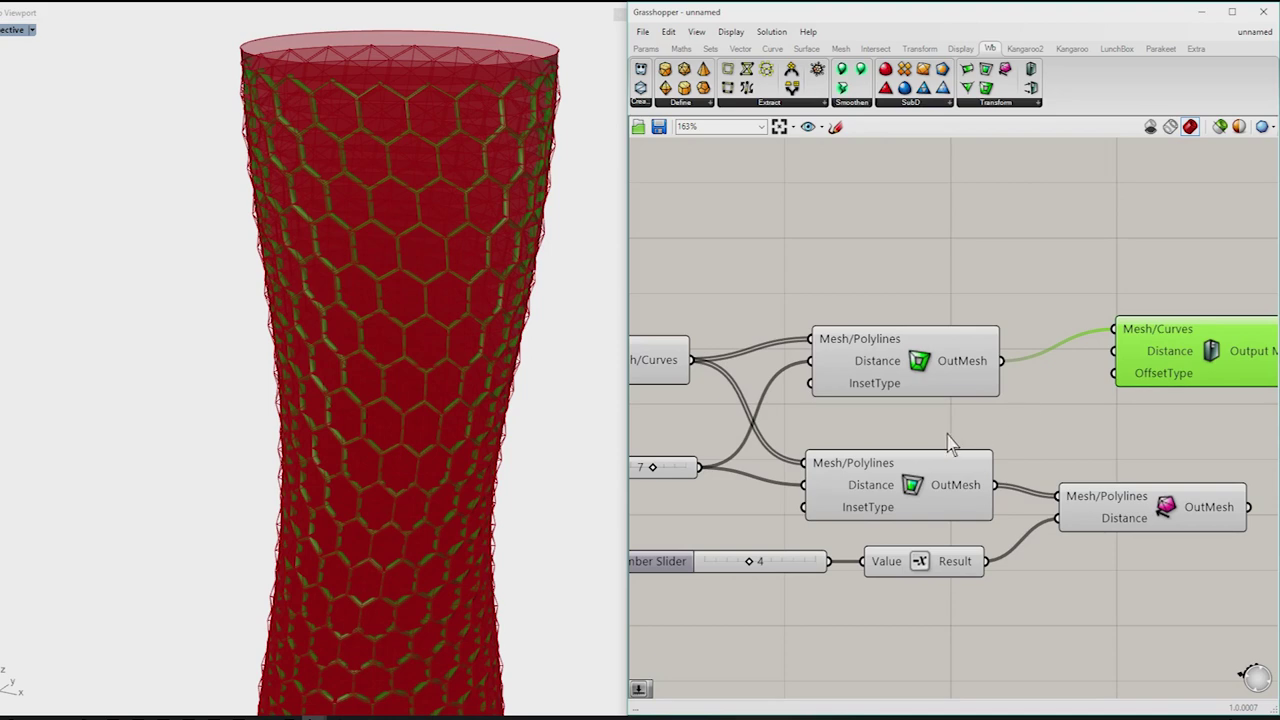
scroll(907, 432, "down", 3)
left_click_drag(1080, 395, 1159, 389)
Step: Drive the offset Distance with a number slider set to 2
double_click(1025, 405)
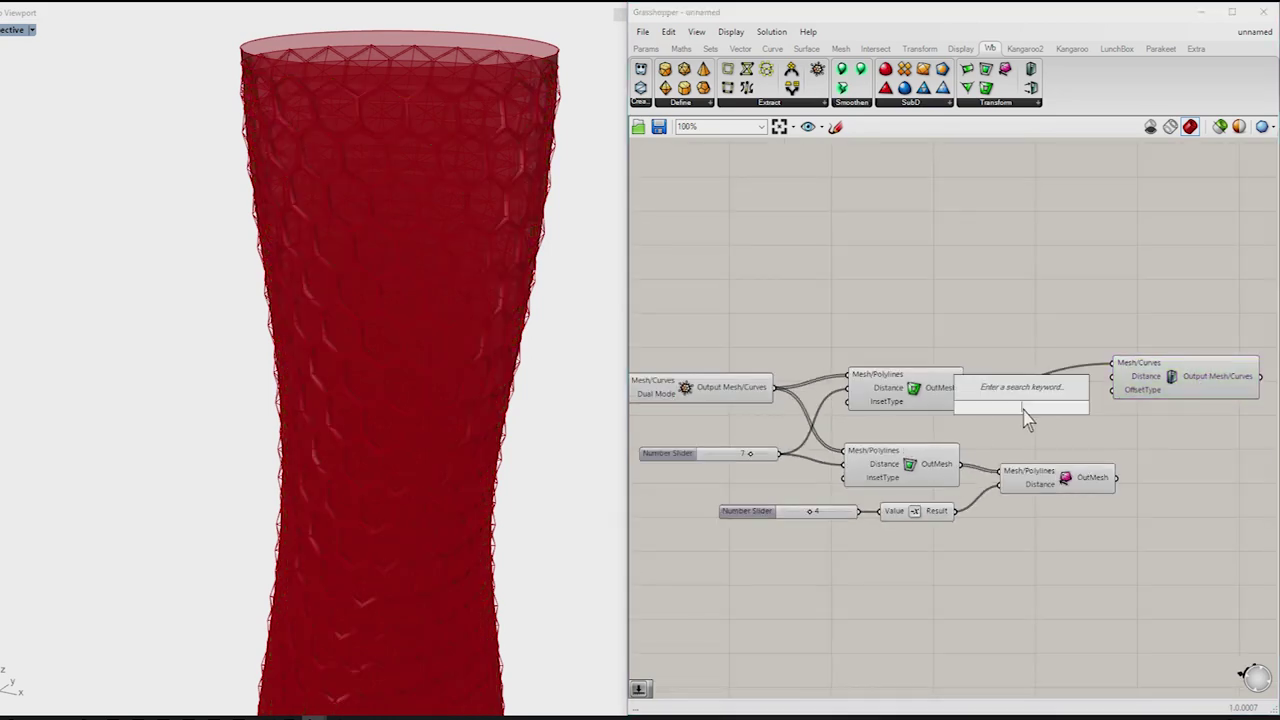
type("2")
key("Return")
left_click_drag(1088, 407, 1112, 376)
scroll(918, 370, "down", 2)
left_click(1005, 400)
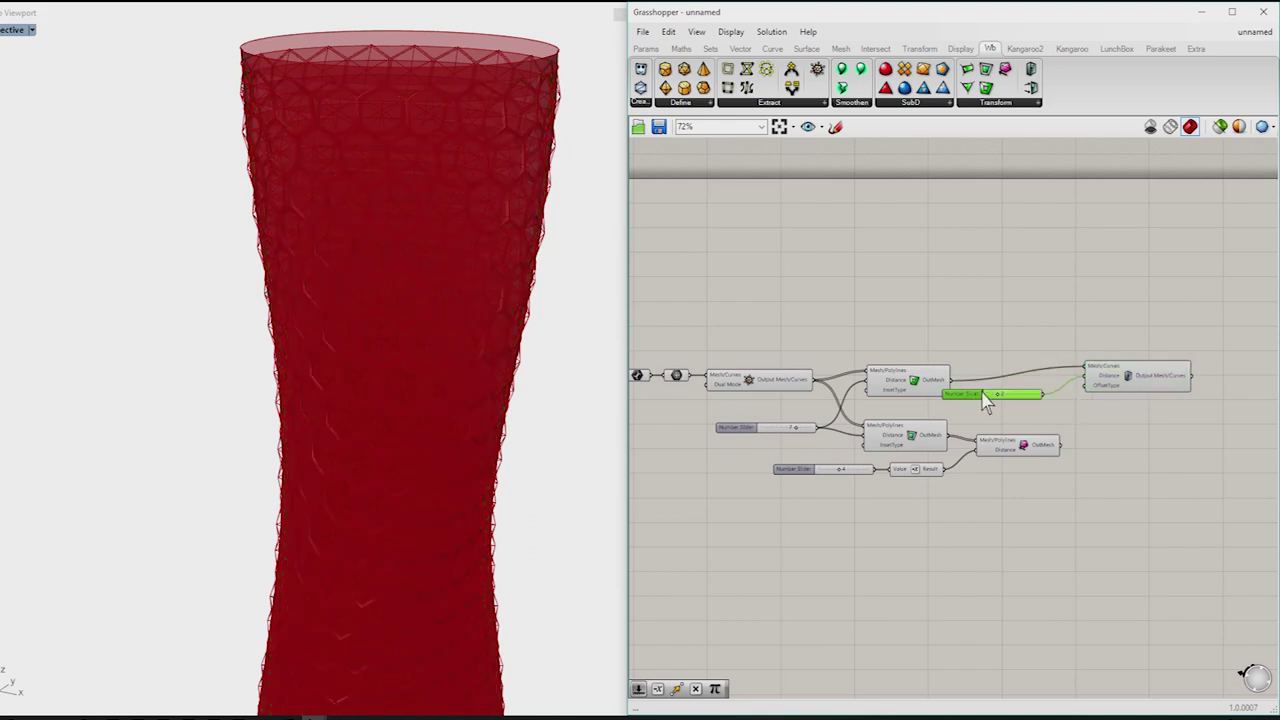
scroll(1100, 398, "up", 3)
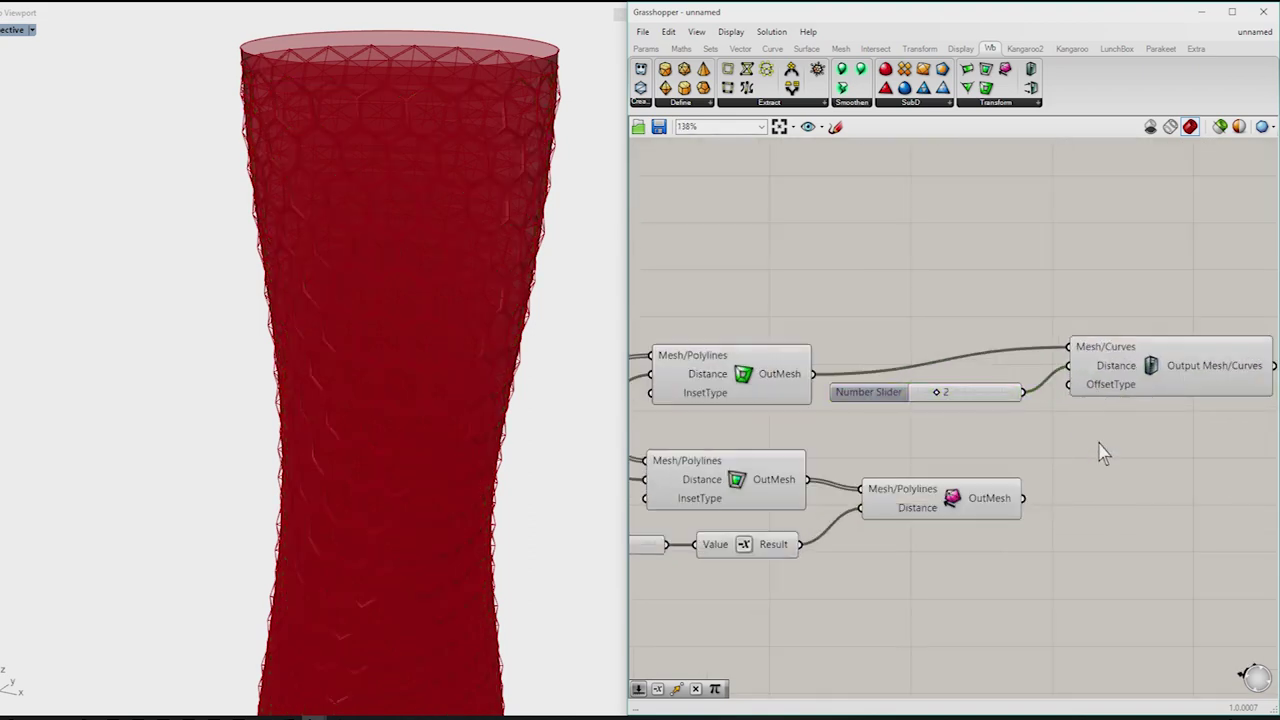
left_click_drag(1085, 398, 1092, 400)
Step: Add a new Mesh Window inset component fed by the stellated mesh
left_click(951, 503)
scroll(851, 470, "down", 2)
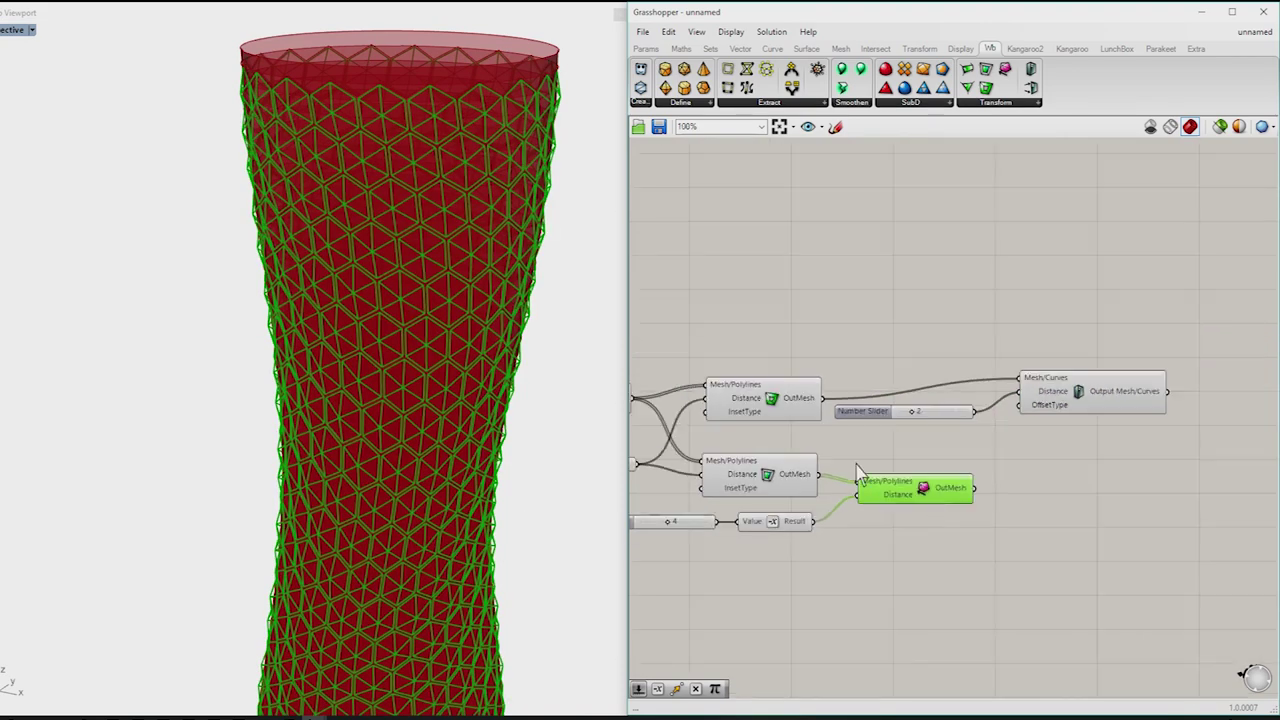
left_click(945, 560)
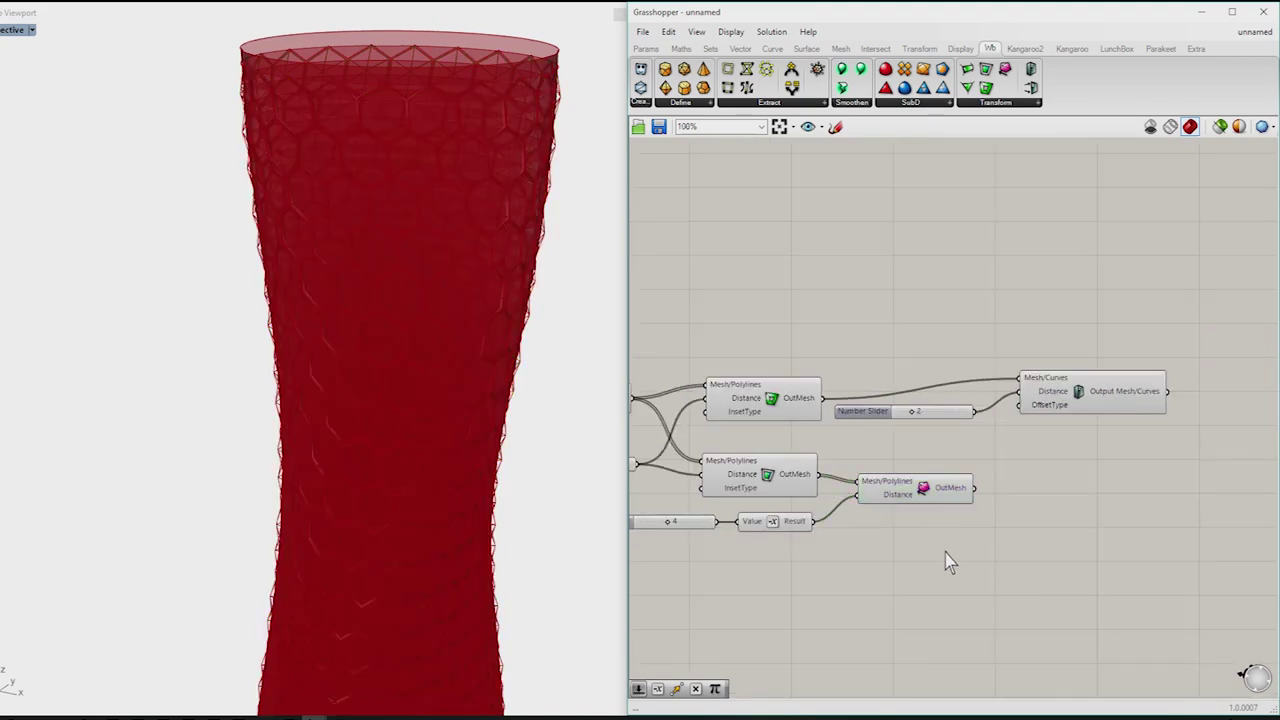
left_click(927, 503)
scroll(944, 515, "up", 2)
left_click(953, 510)
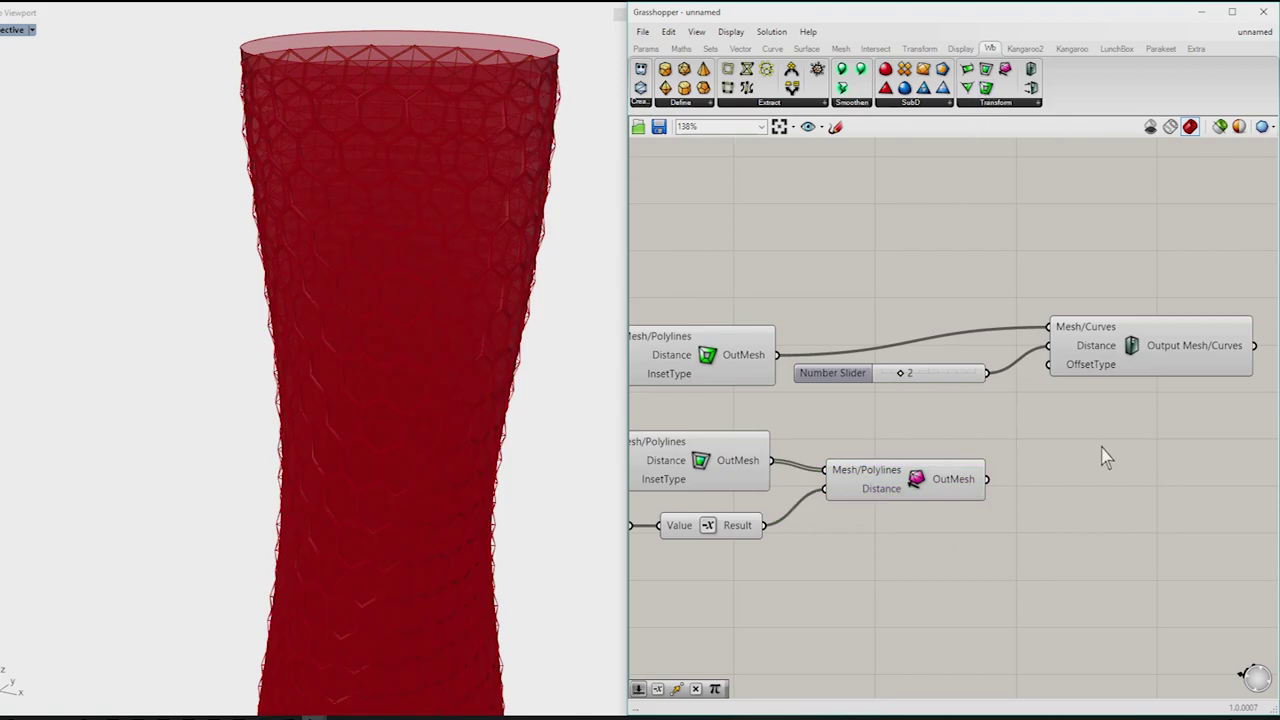
left_click_drag(987, 97, 1140, 500)
left_click_drag(987, 479, 1061, 486)
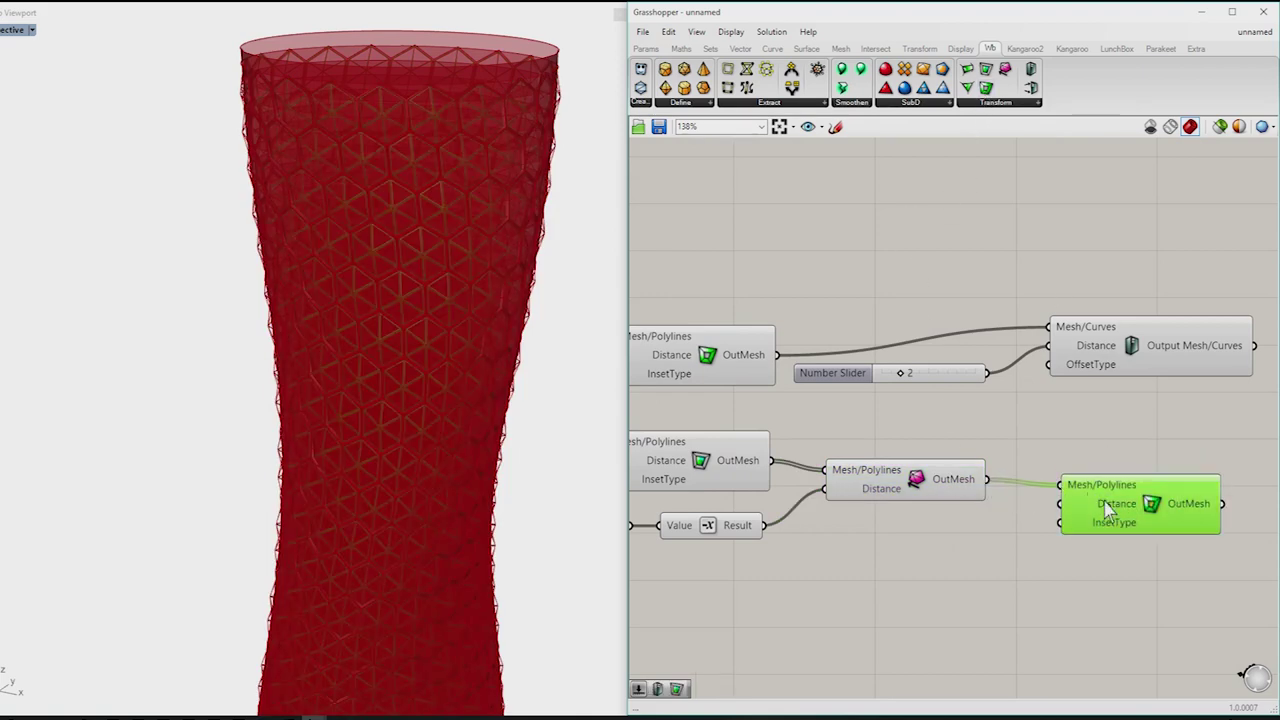
Step: Feed the new inset's InsetType from a number slider set to 1
scroll(453, 213, "up", 5)
scroll(417, 166, "up", 3)
scroll(323, 110, "up", 3)
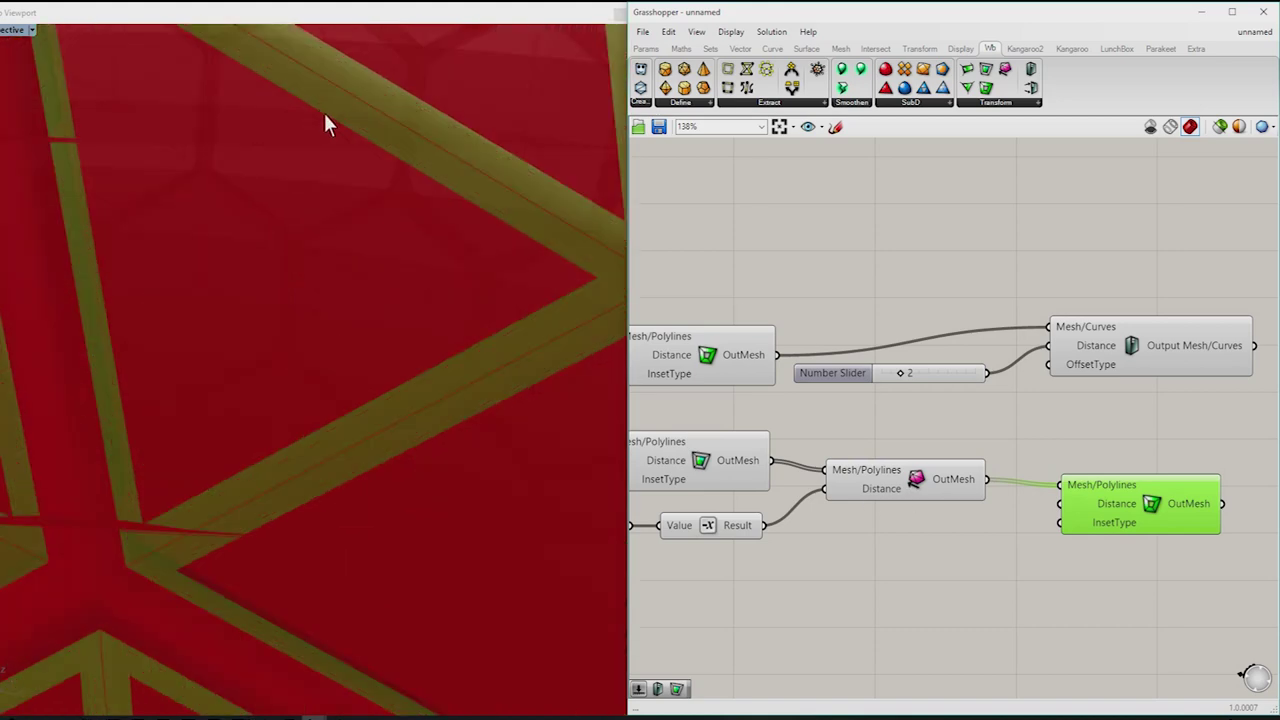
scroll(580, 290, "down", 2)
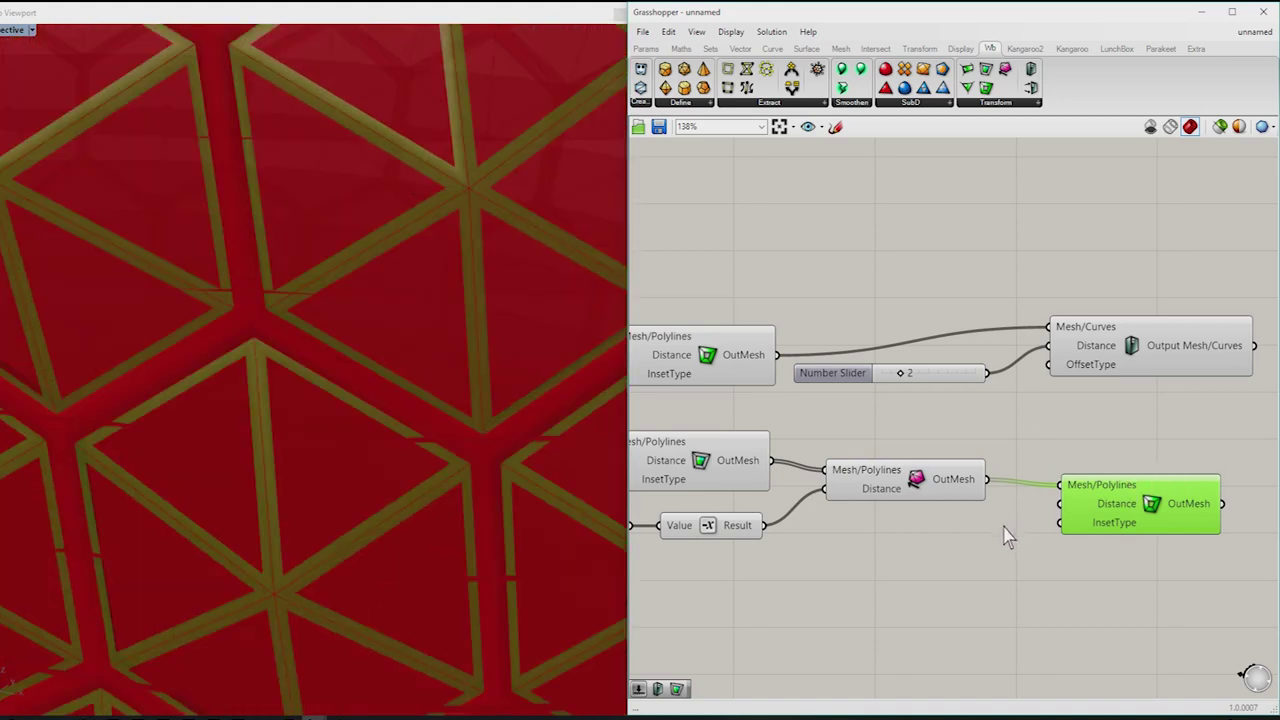
left_click_drag(1123, 517, 1128, 523)
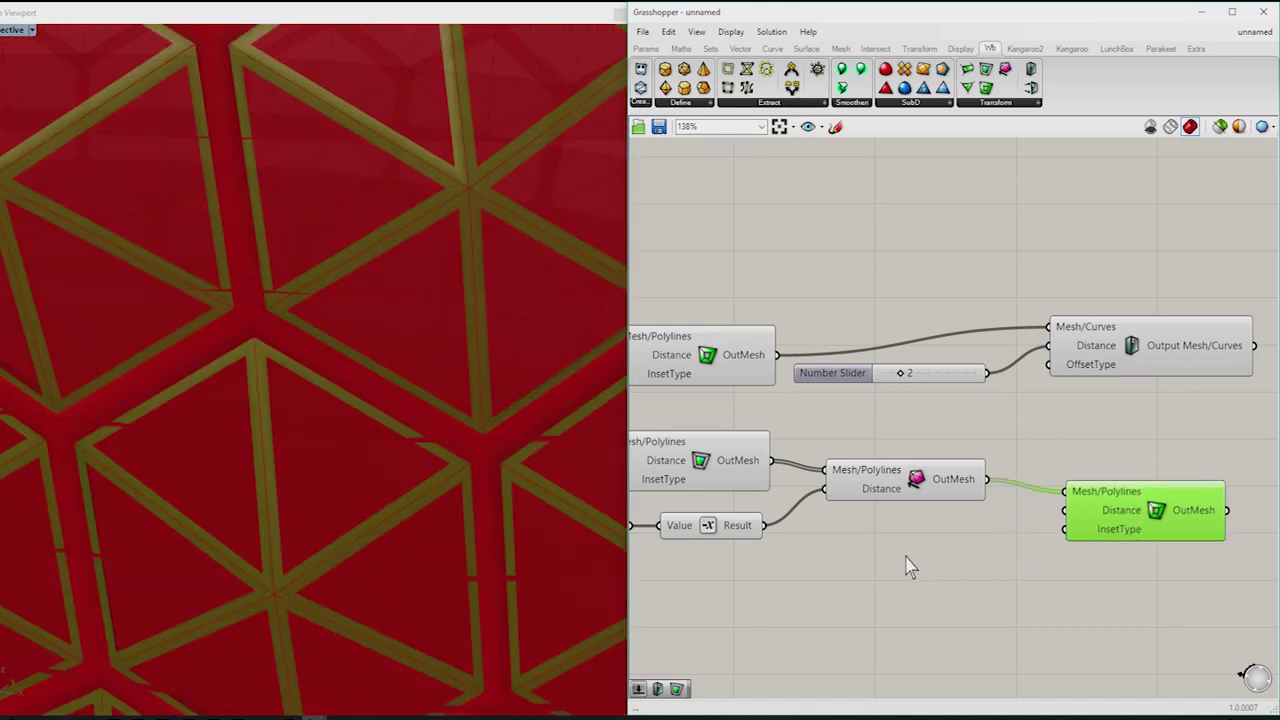
double_click(905, 563)
type("1")
key("Return")
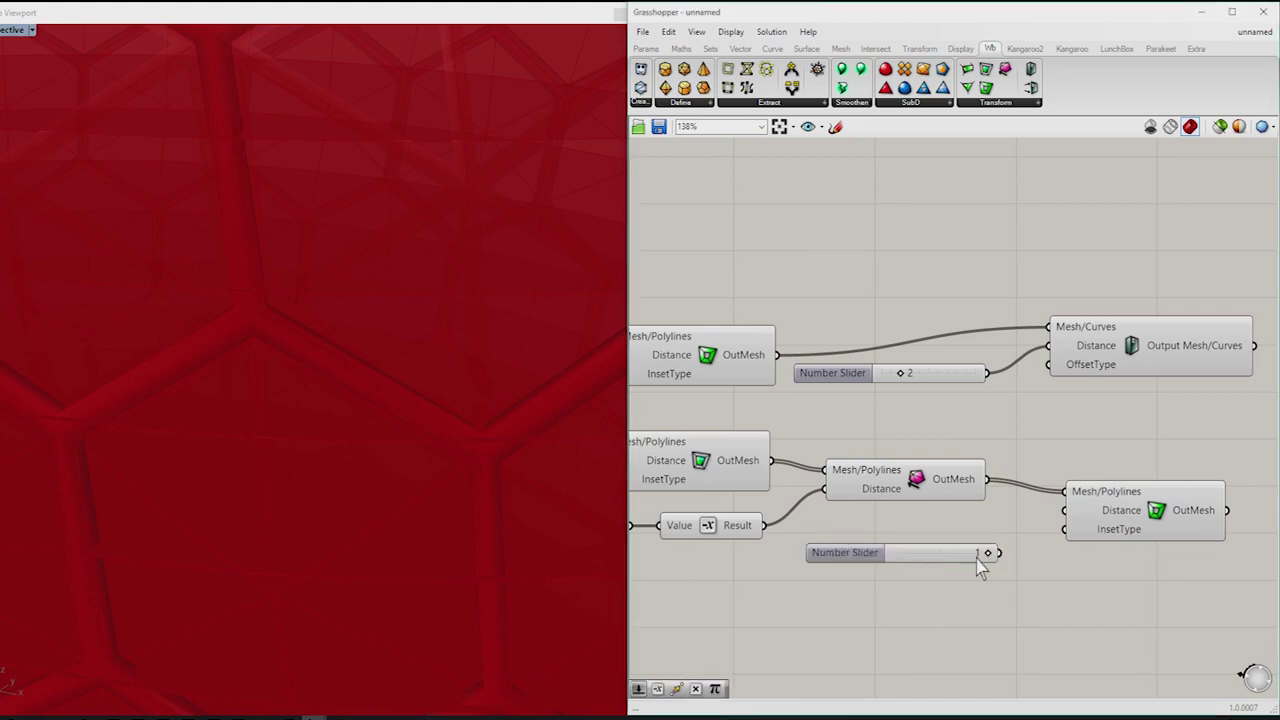
left_click_drag(998, 552, 1064, 529)
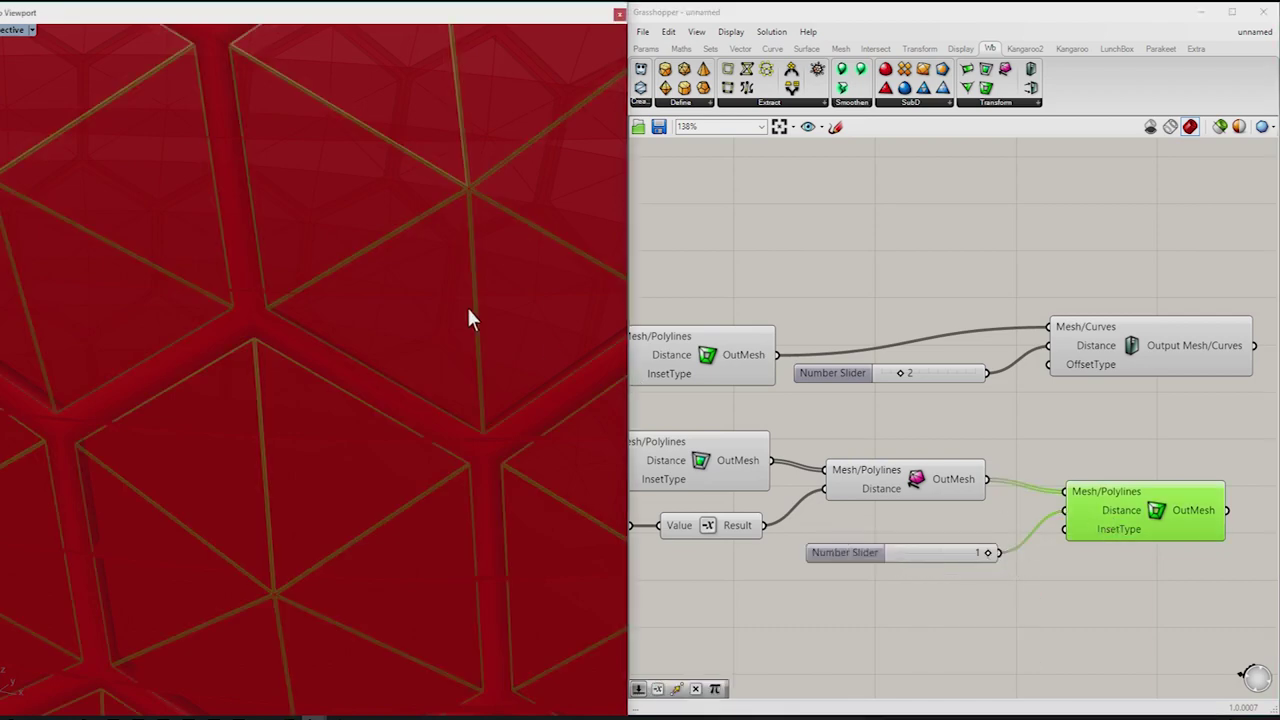
Step: Add a Mesh/Curves offset component fed by the new inset's mesh
scroll(460, 318, "down", 5)
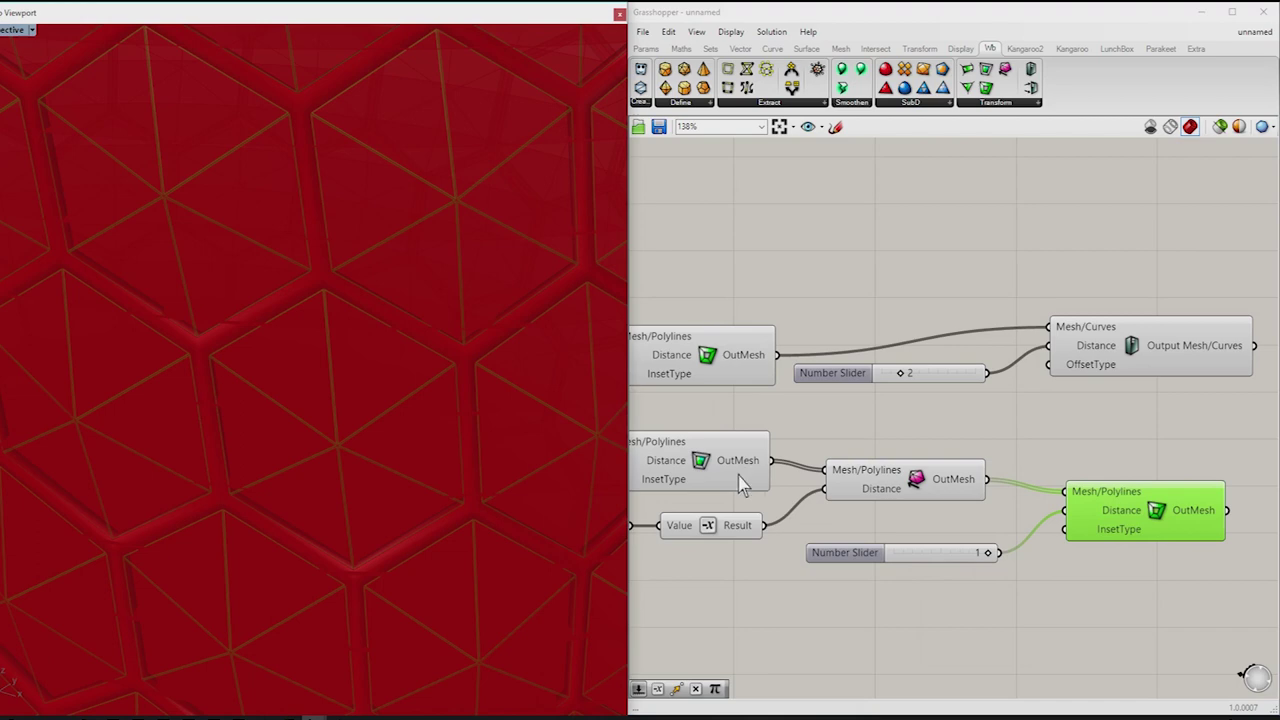
scroll(813, 470, "down", 2)
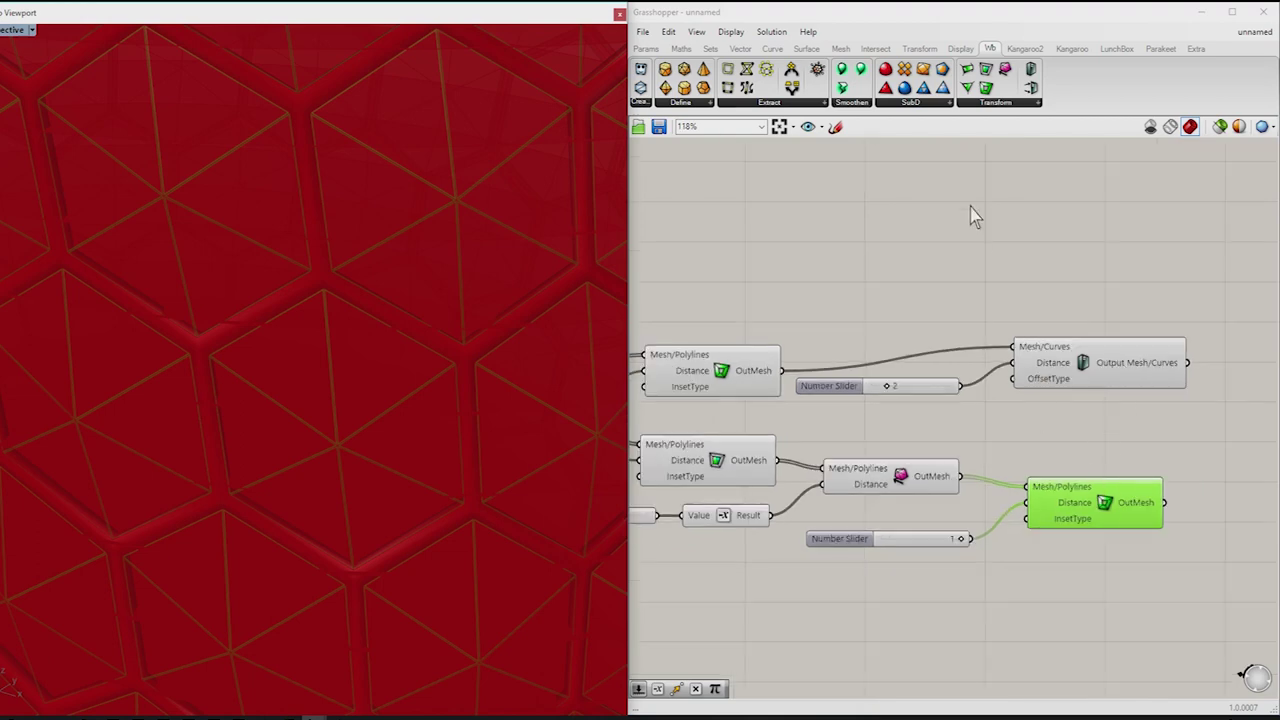
left_click(1003, 104)
left_click(1005, 220)
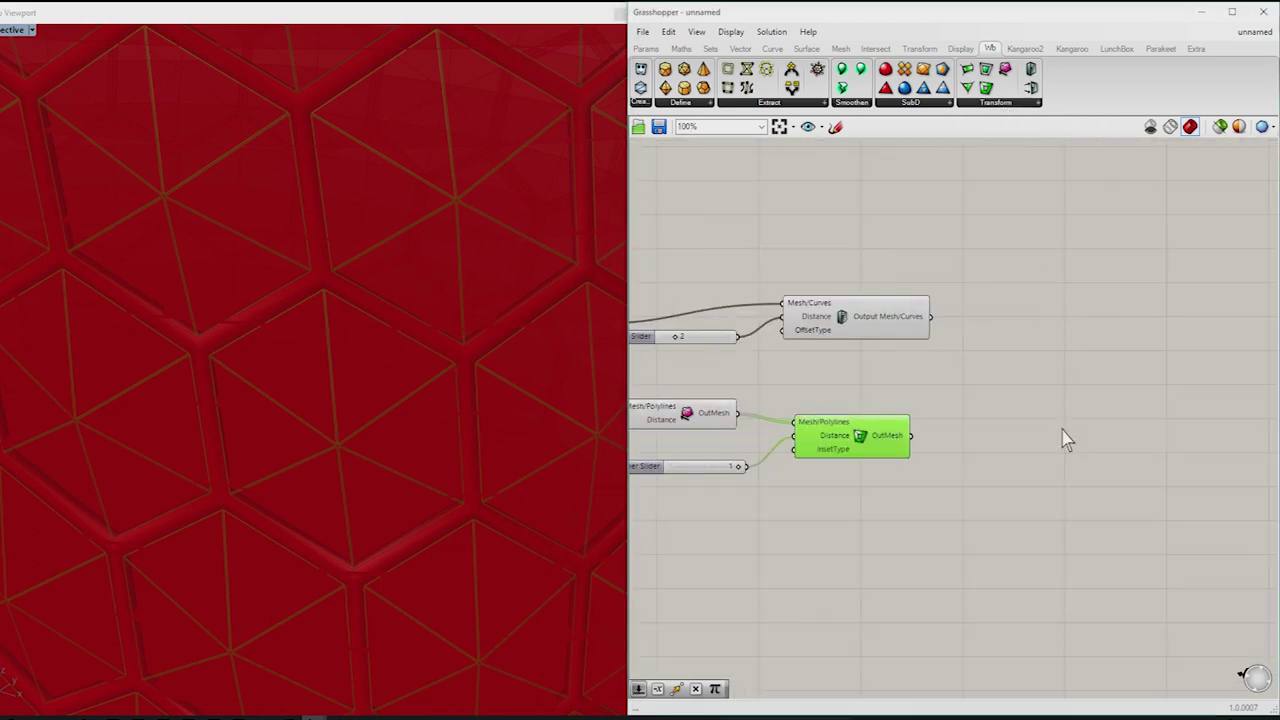
left_click(1043, 478)
scroll(900, 460, "down", 1)
scroll(890, 455, "up", 2)
left_click_drag(941, 429, 1010, 440)
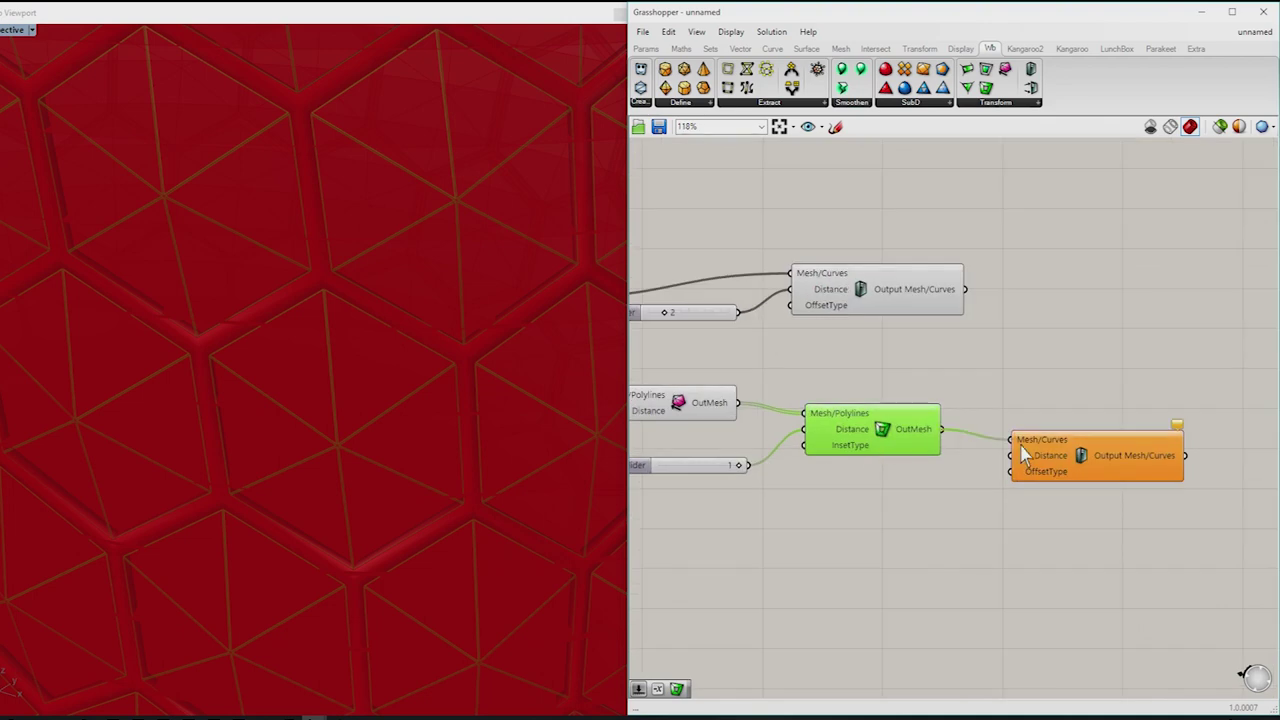
Step: Negate the inset slider value with a Negative component and use it as the offset Distance
double_click(880, 518)
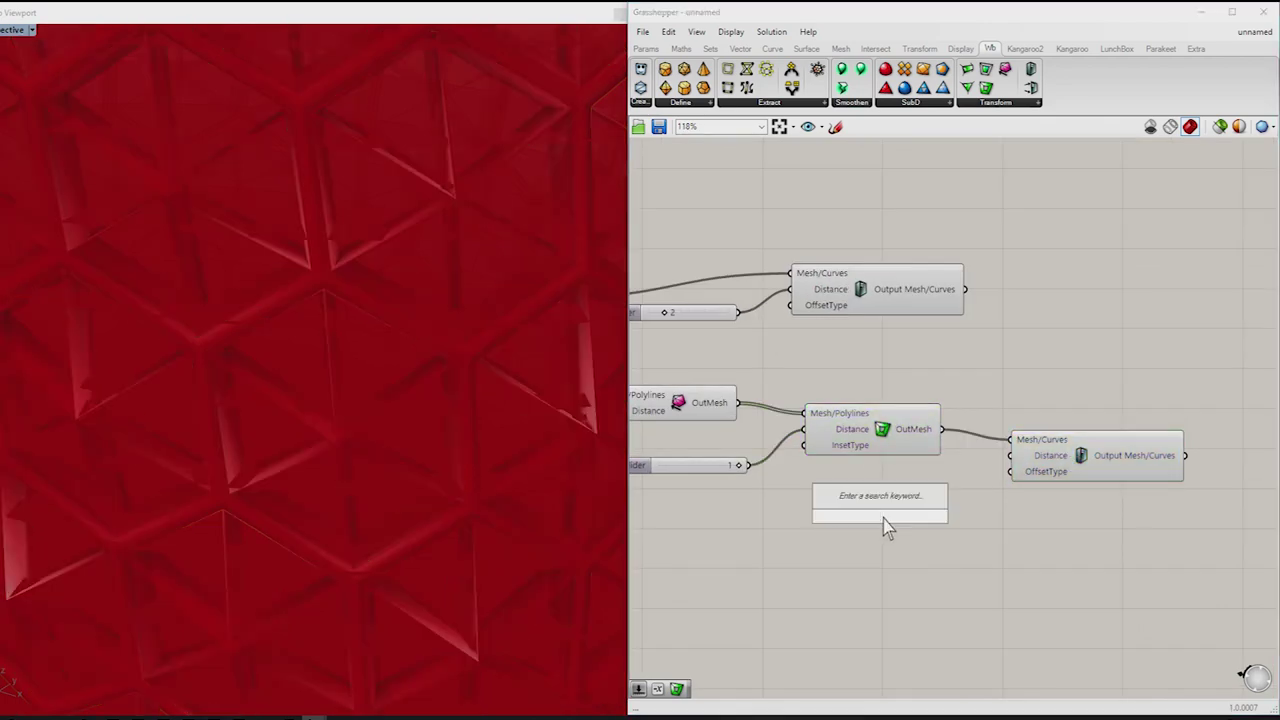
type("negative")
left_click(880, 505)
mouse_move(741, 465)
left_mouse_down()
mouse_move(850, 513)
mouse_move(840, 516)
left_mouse_up()
left_click_drag(926, 516, 1011, 456)
left_click(1051, 449)
scroll(797, 490, "down", 3)
scroll(434, 426, "down", 3)
scroll(437, 420, "down", 5)
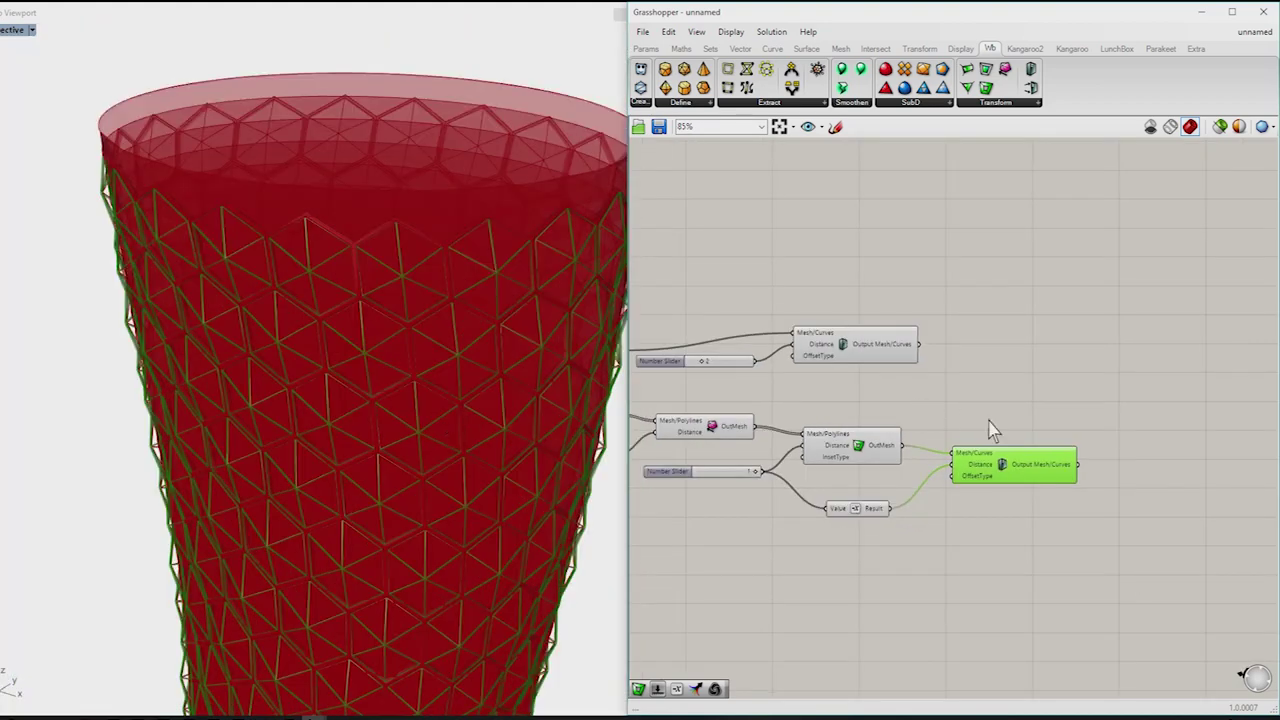
left_click(836, 455)
left_click(970, 425)
left_click(878, 455)
scroll(916, 440, "up", 2)
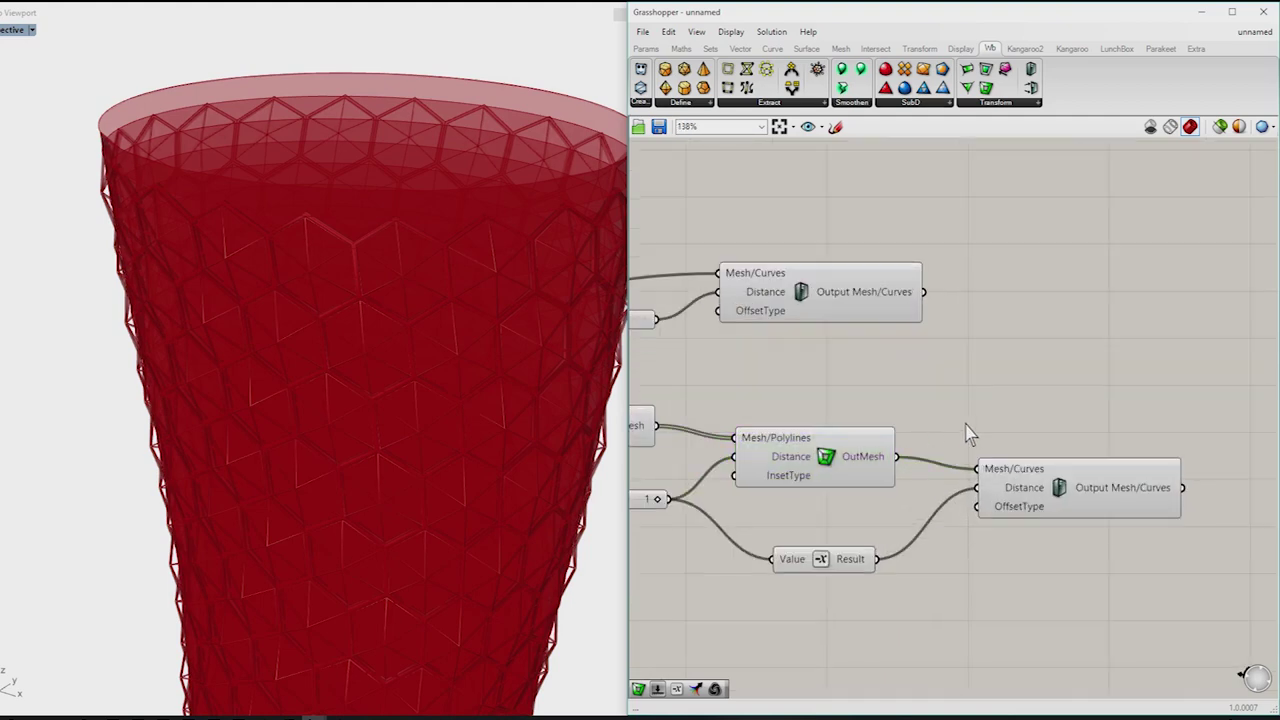
Step: Add a Boundary Surfaces component ('bou') built from the inset mesh outlines
double_click(962, 422)
type("bou")
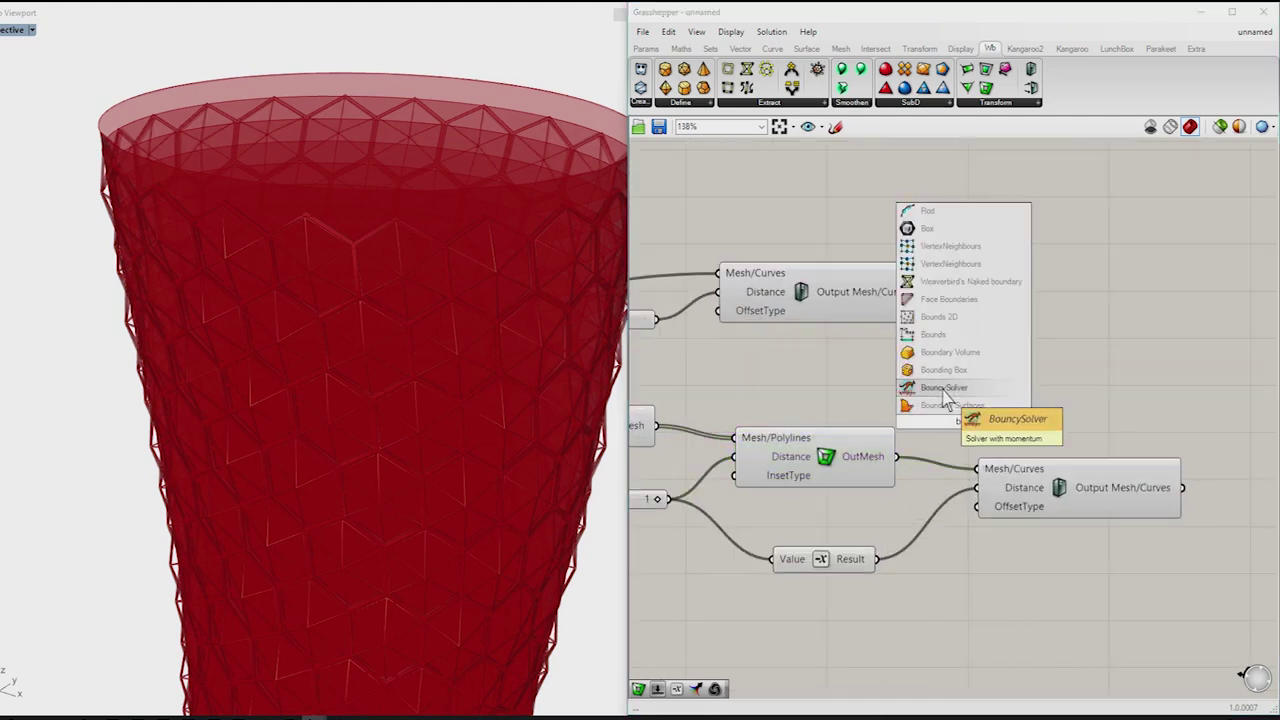
left_click(950, 405)
left_click_drag(897, 456, 962, 402)
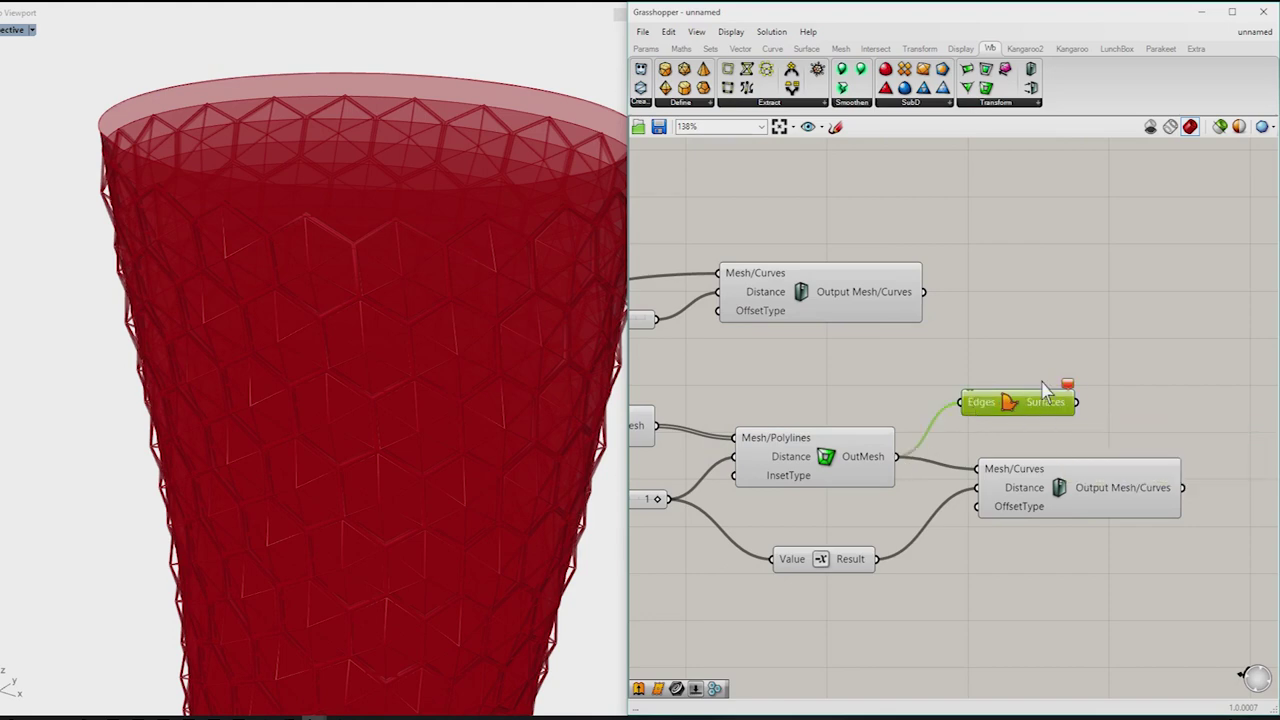
scroll(952, 378, "down", 1)
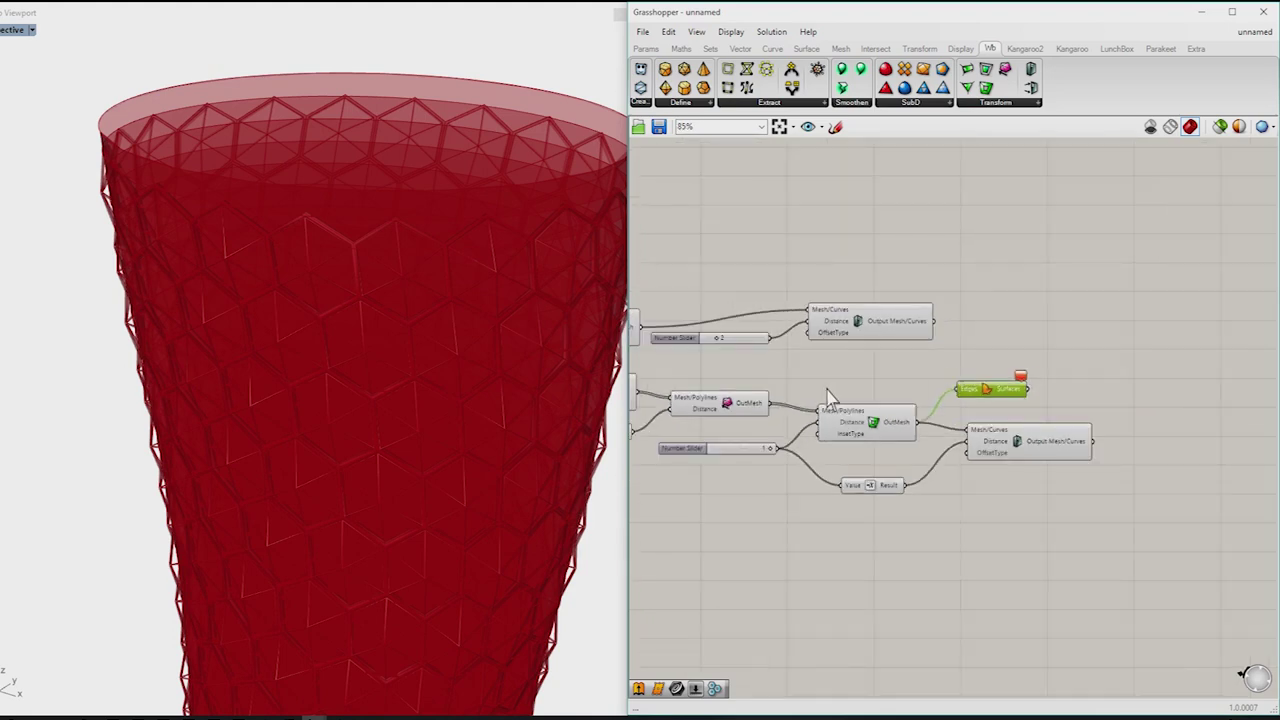
scroll(830, 398, "down", 1)
left_click_drag(758, 405, 985, 400, "shift")
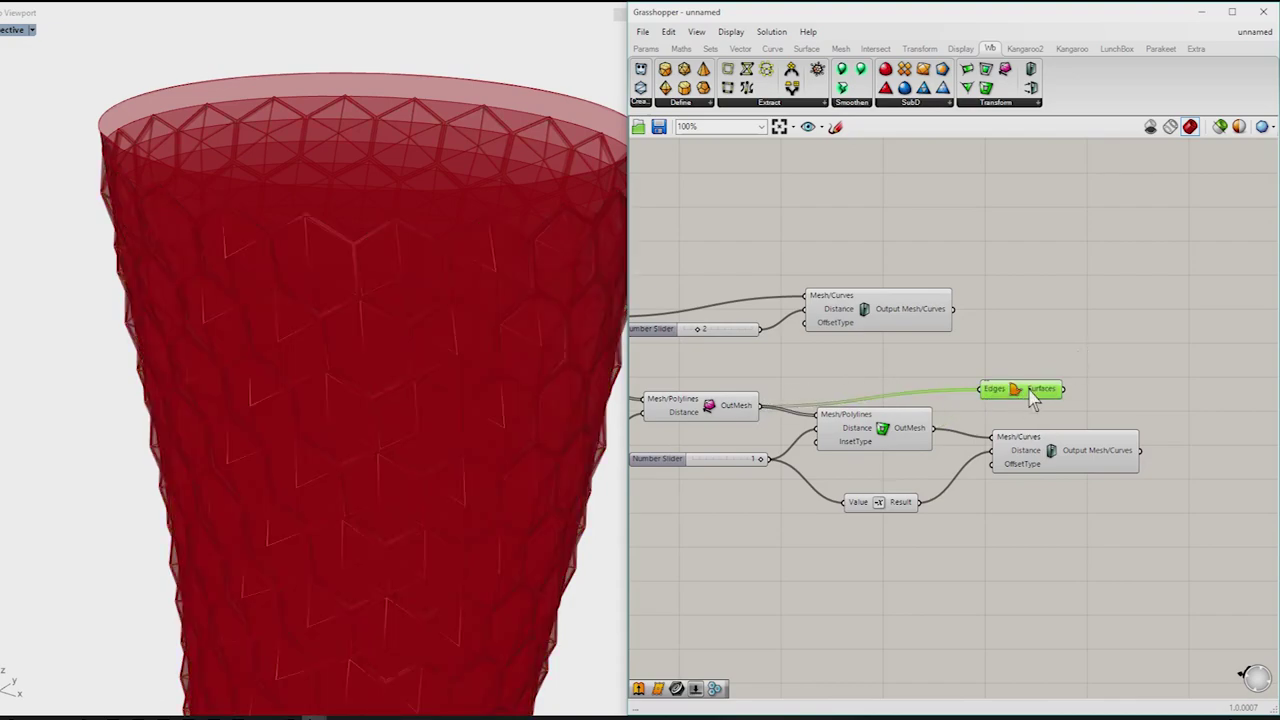
scroll(432, 274, "down", 2)
scroll(447, 343, "down", 2)
mouse_move(436, 344)
right_mouse_down()
mouse_move(383, 345)
mouse_move(434, 360)
mouse_move(419, 402)
mouse_move(297, 405)
mouse_move(267, 376)
mouse_move(314, 349)
mouse_move(429, 363)
mouse_move(443, 391)
mouse_move(322, 420)
mouse_move(437, 420)
mouse_move(380, 609)
mouse_move(363, 429)
mouse_move(383, 425)
mouse_move(297, 417)
mouse_move(380, 420)
mouse_move(392, 433)
mouse_move(206, 443)
mouse_move(298, 410)
right_mouse_up()
scroll(298, 410, "up", 3)
Step: Rearrange the boundary surfaces and offset components on the canvas
left_click(1011, 357)
left_click_drag(1012, 389, 1060, 395)
left_click(1034, 362)
left_click_drag(823, 323, 992, 343)
left_click(1052, 465)
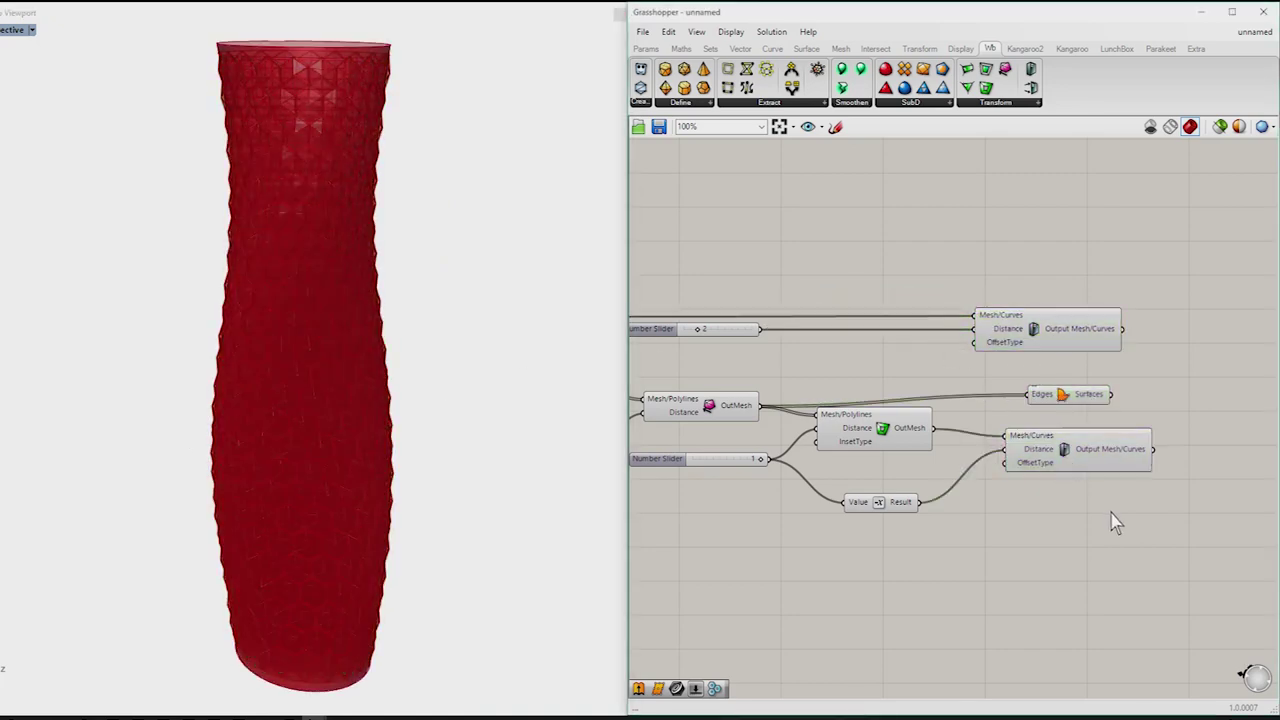
scroll(934, 380, "down", 5)
scroll(716, 338, "up", 2)
left_click_drag(714, 330, 1063, 368)
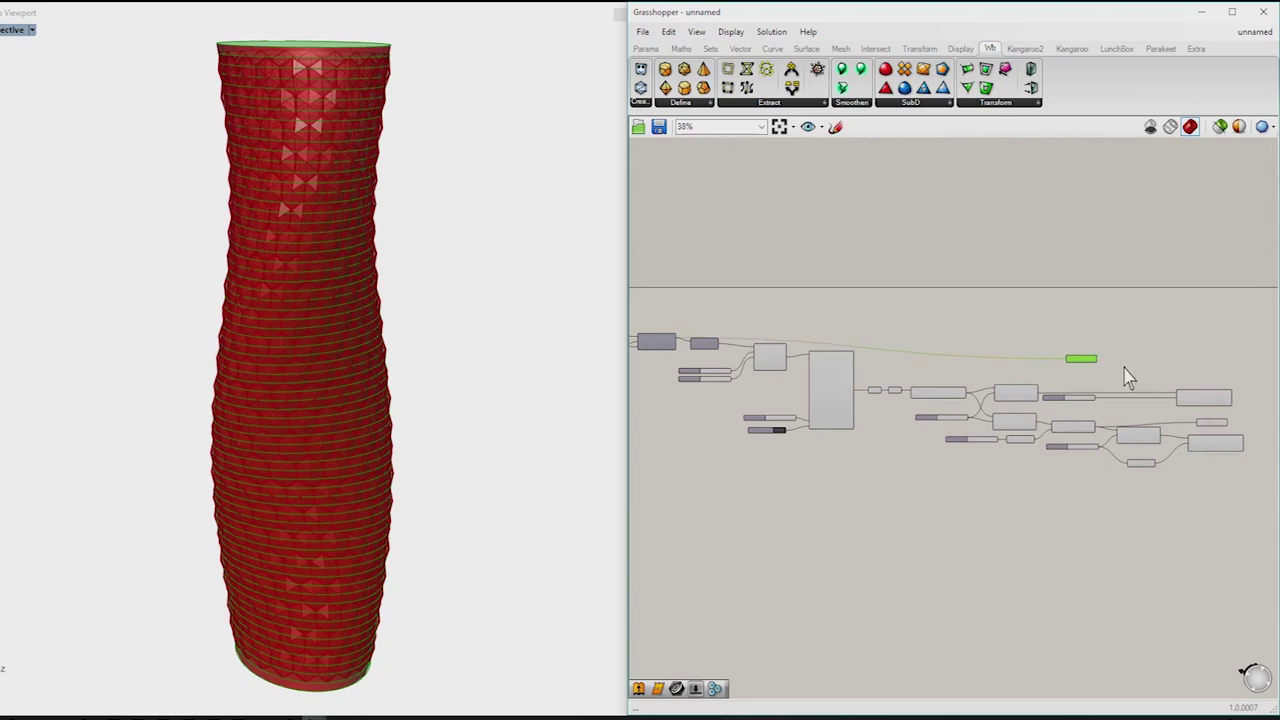
scroll(1109, 409, "up", 3)
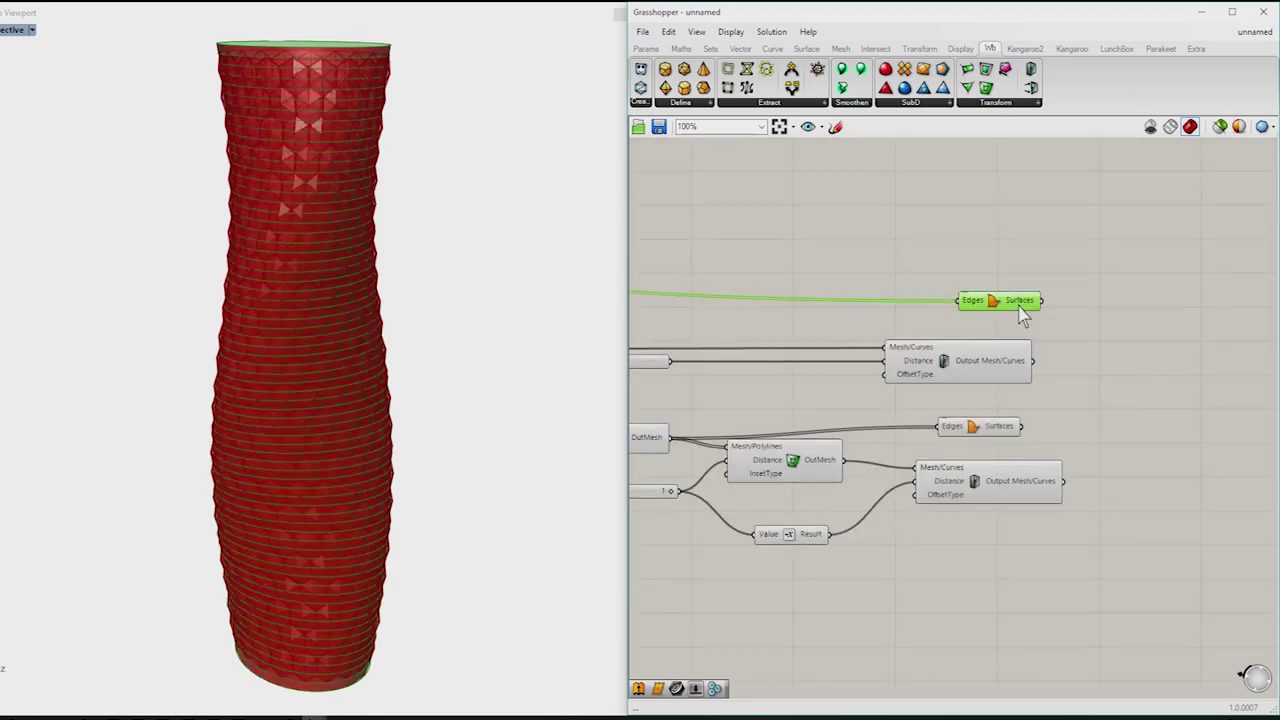
Step: Open the Bake dialog for the upper Mesh/Curves hexagonal lattice output
left_click(975, 368)
scroll(318, 190, "up", 3)
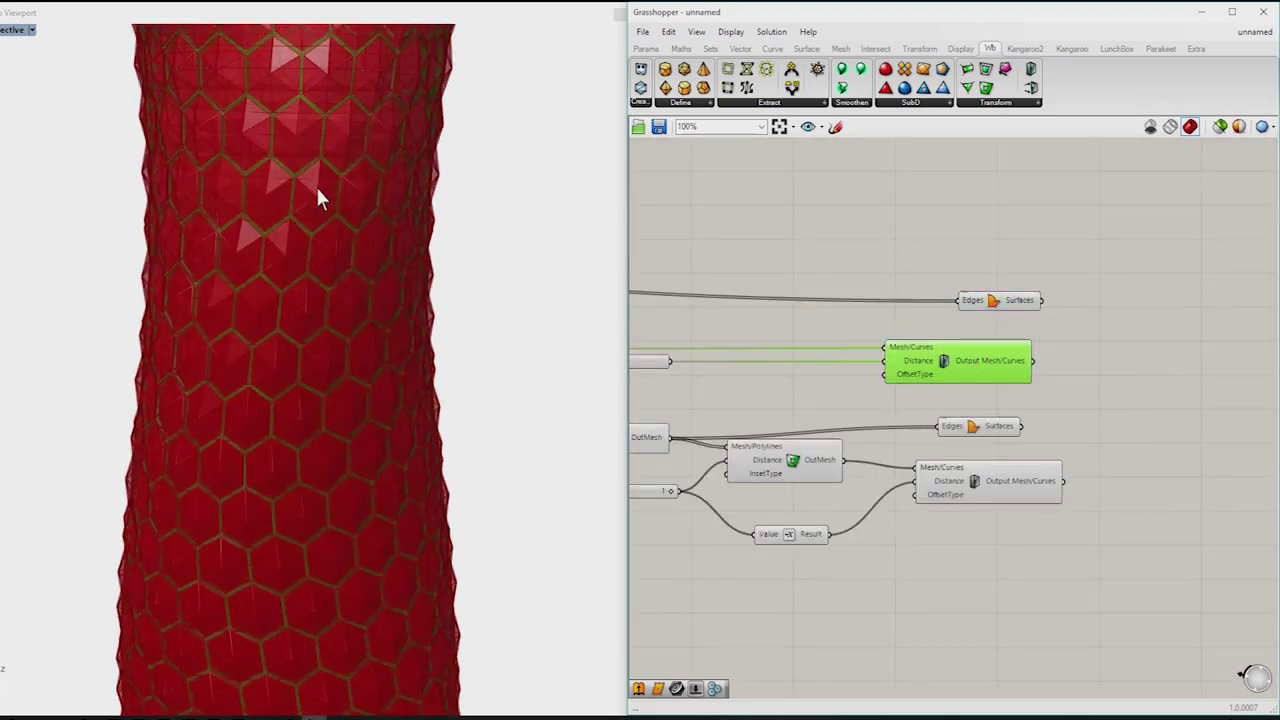
right_click(987, 360)
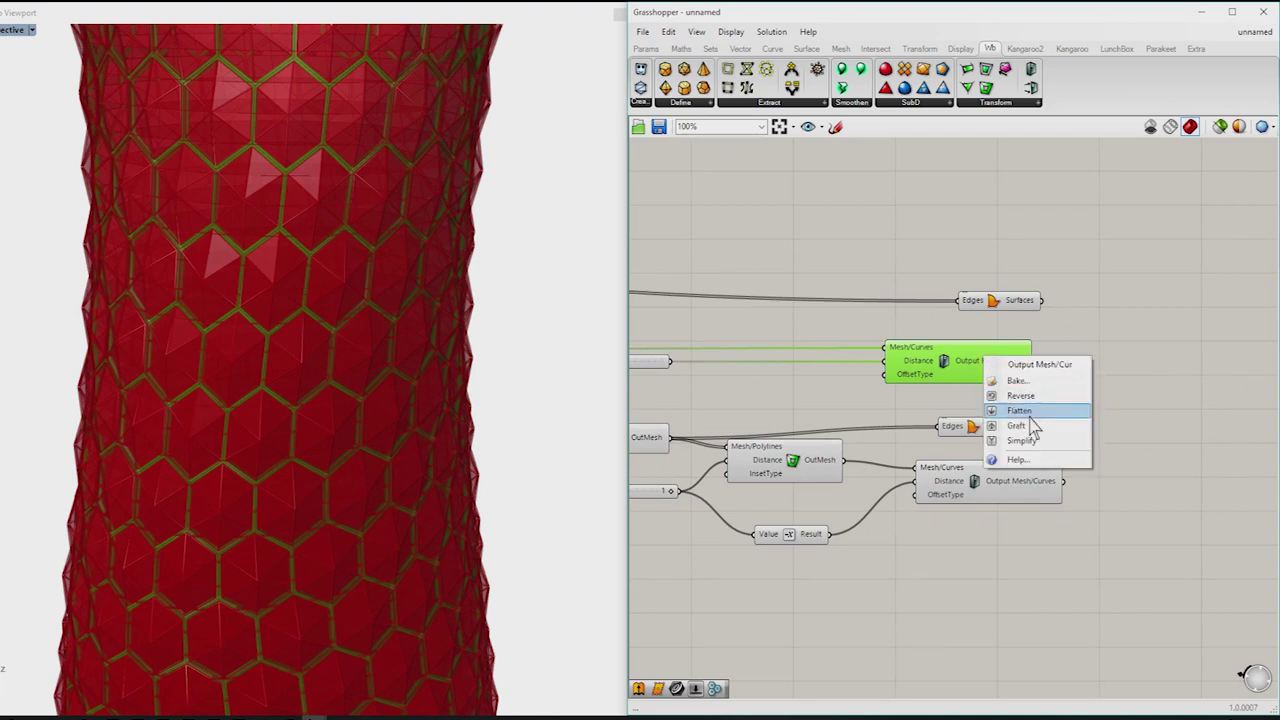
left_click(1016, 382)
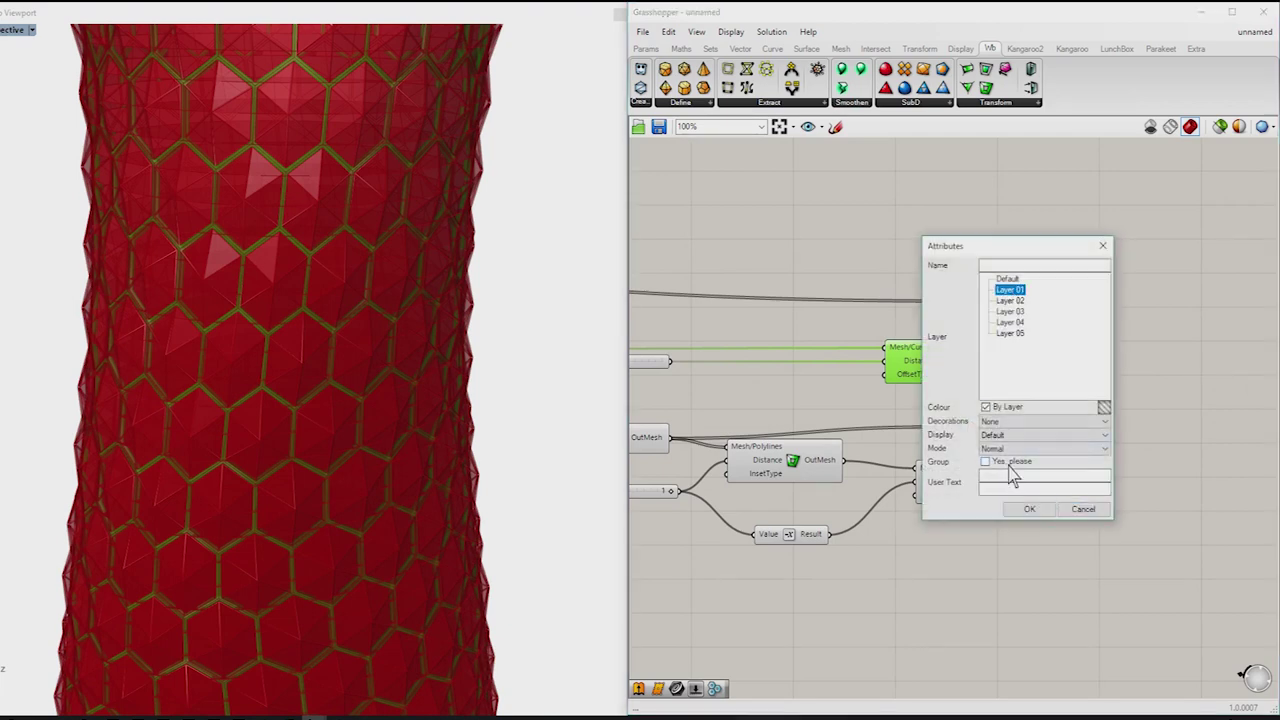
Step: Bake the hexagonal lattice onto Layer 01
left_click(1016, 513)
scroll(205, 262, "down", 3)
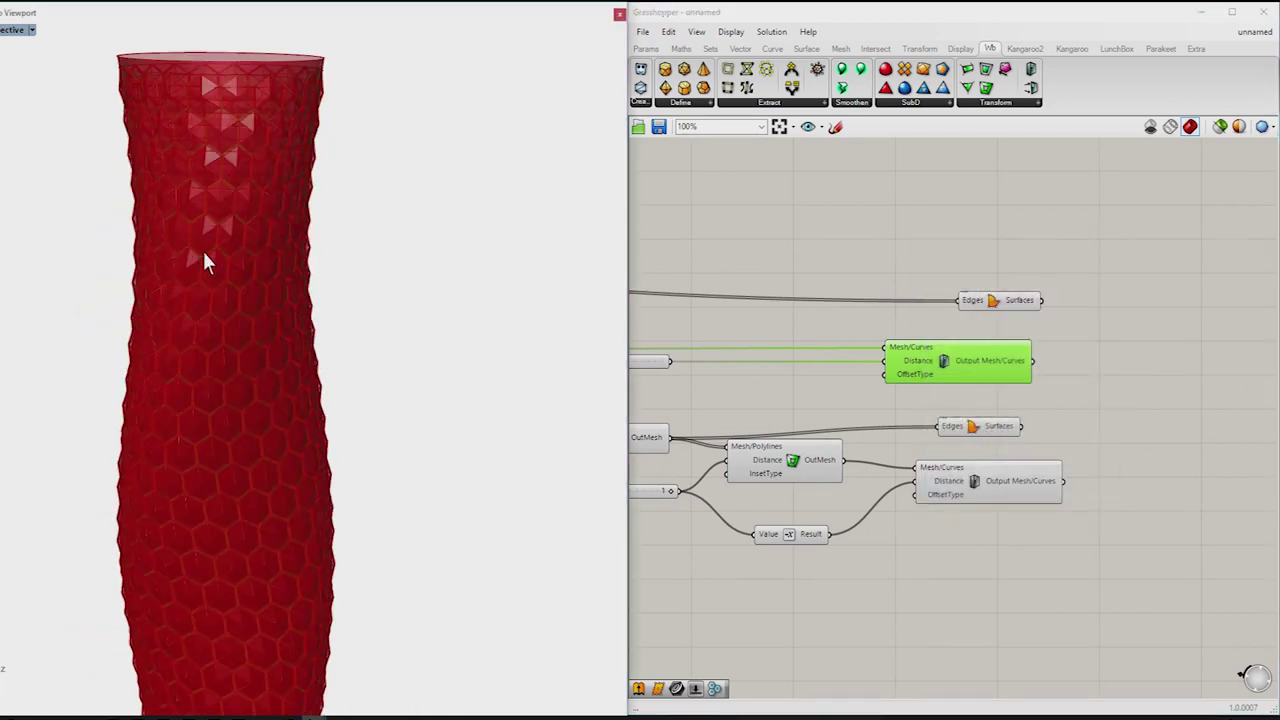
scroll(245, 238, "up", 2)
scroll(250, 240, "up", 2)
scroll(251, 240, "up", 1)
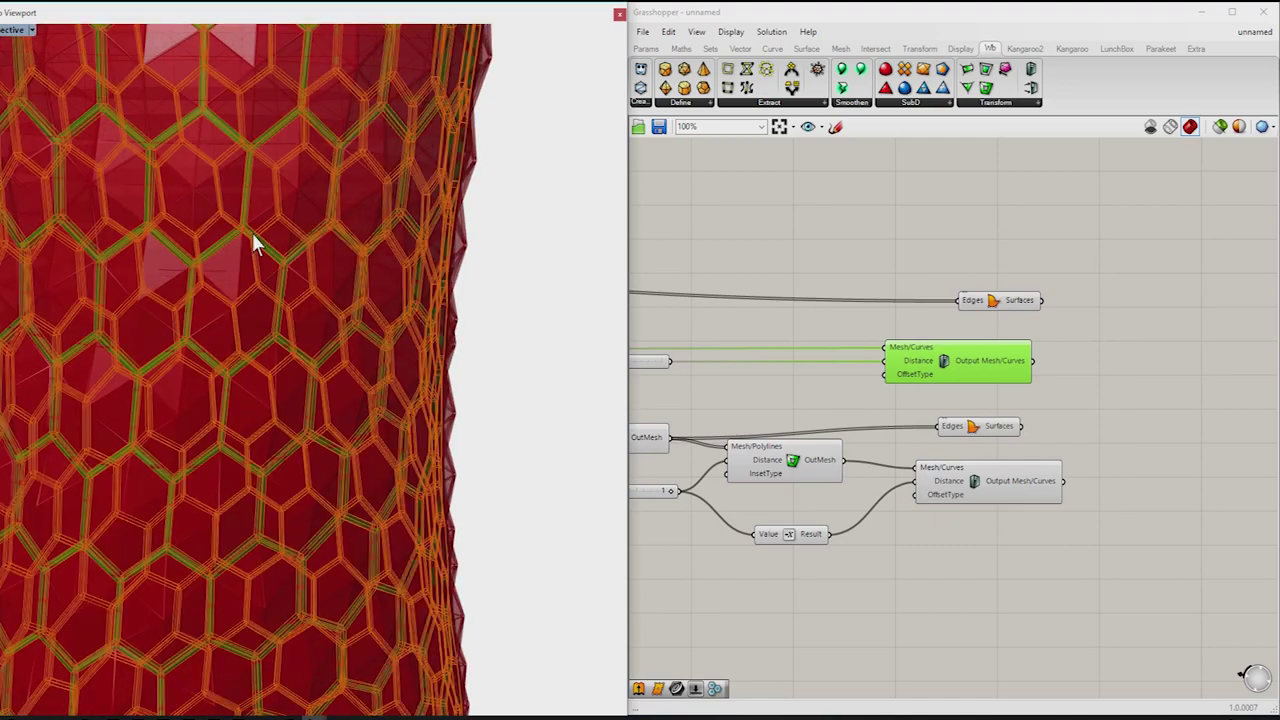
Step: Maximize the Perspective view, orbit the vase, and select the baked lattice mesh
left_click(619, 14)
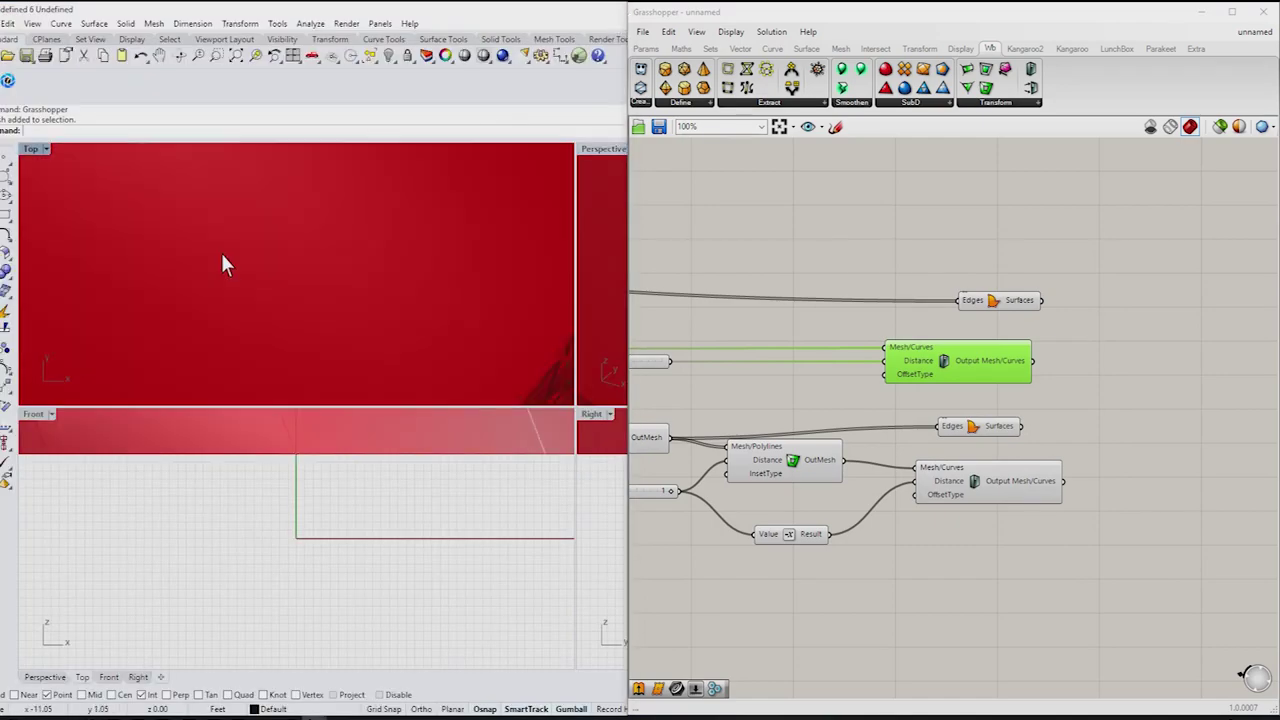
scroll(221, 253, "down", 1)
double_click(604, 148)
scroll(183, 265, "down", 3)
scroll(317, 380, "down", 3)
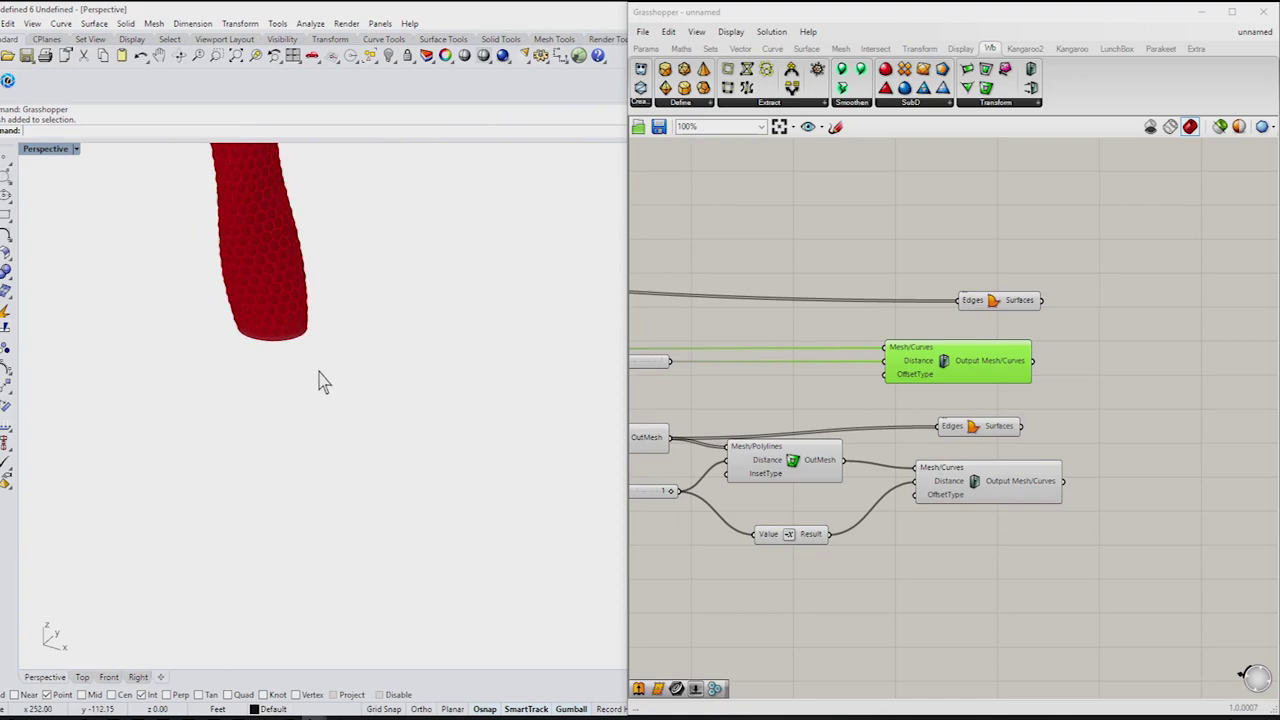
scroll(227, 200, "down", 2)
scroll(229, 205, "up", 3)
scroll(232, 217, "up", 2)
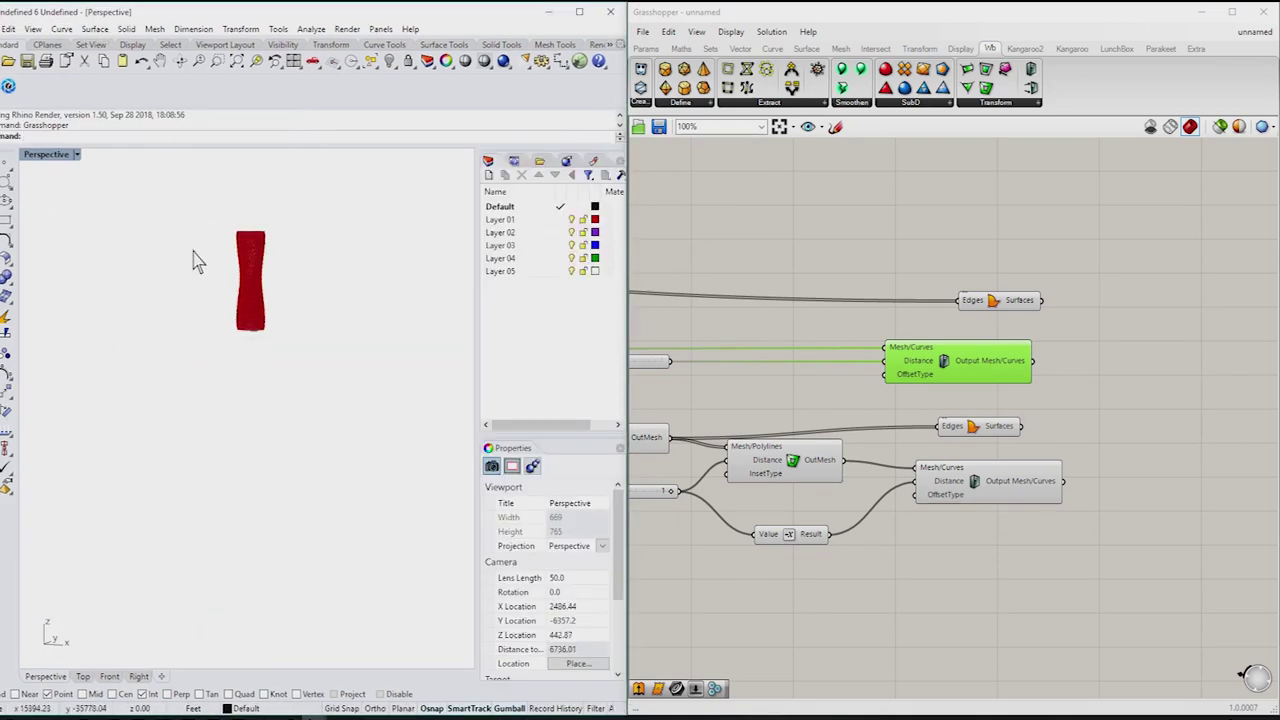
scroll(212, 258, "up", 3)
mouse_move(212, 258)
right_mouse_down()
mouse_move(260, 221)
mouse_move(304, 301)
right_mouse_up()
scroll(260, 221, "up", 3)
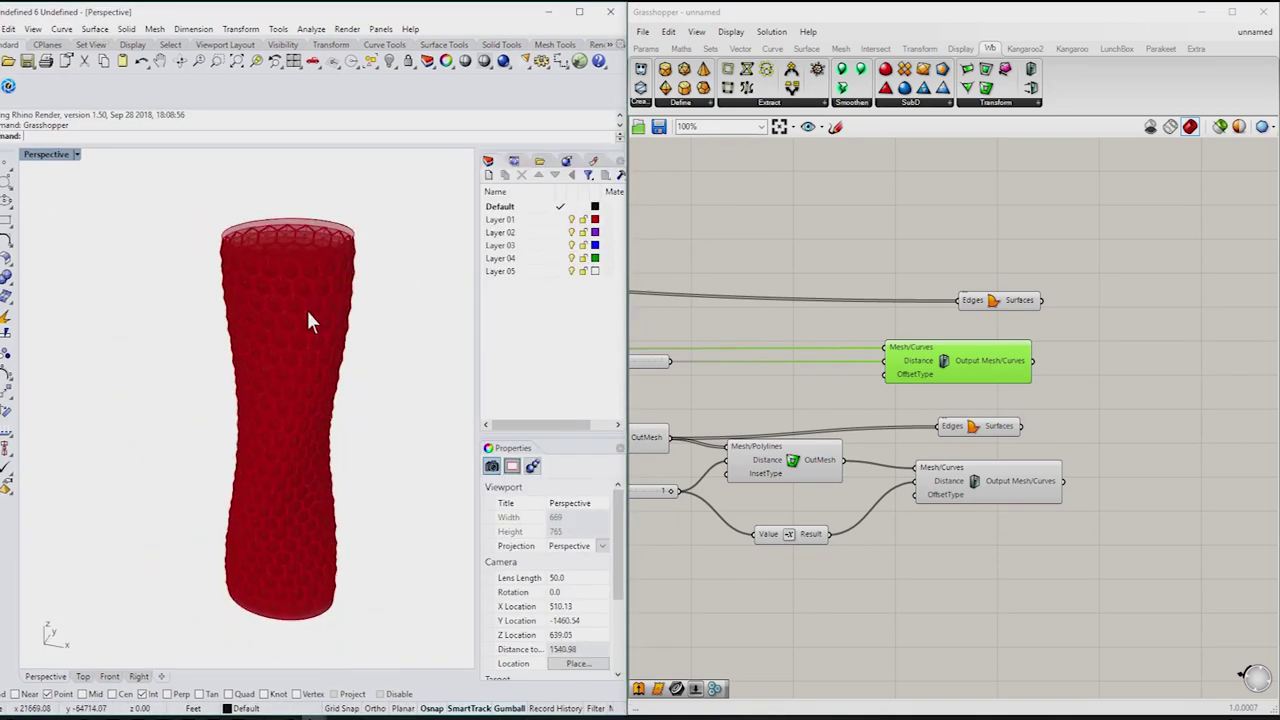
scroll(309, 279, "up", 3)
scroll(400, 265, "up", 3)
left_click(393, 272)
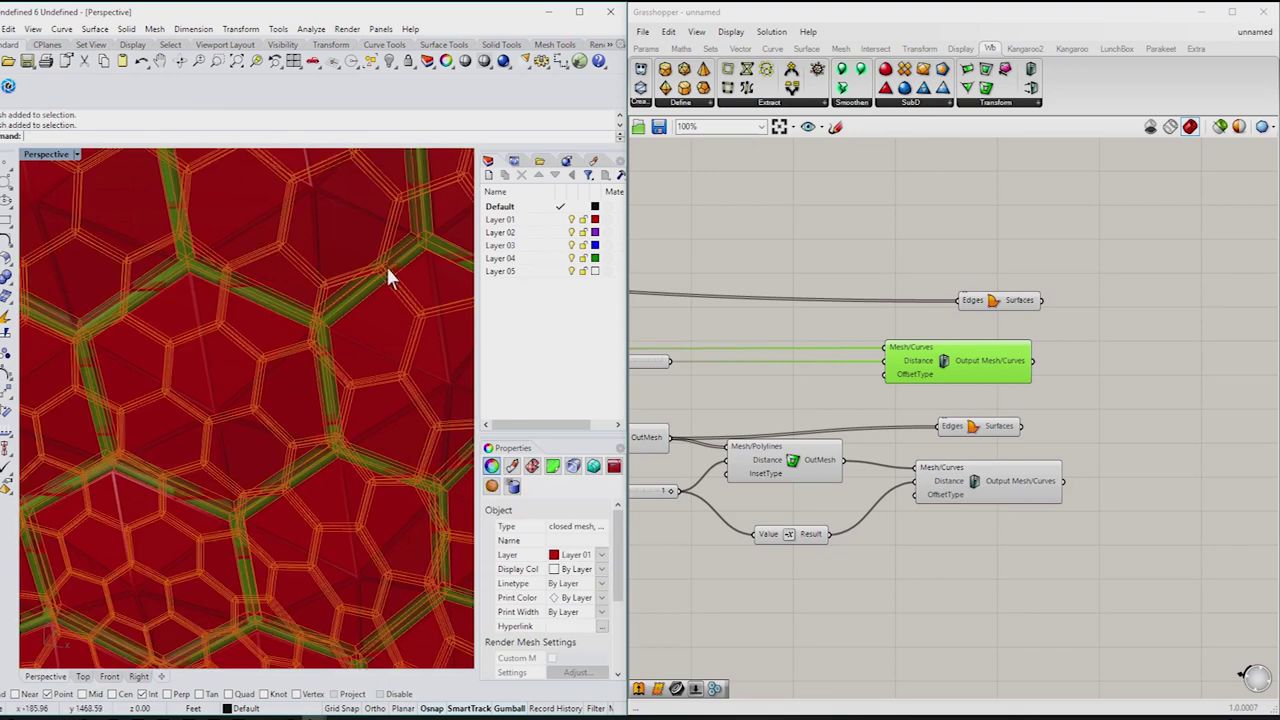
Step: Assign the lattice a new Metal material coloured Aluminum
left_click(518, 469)
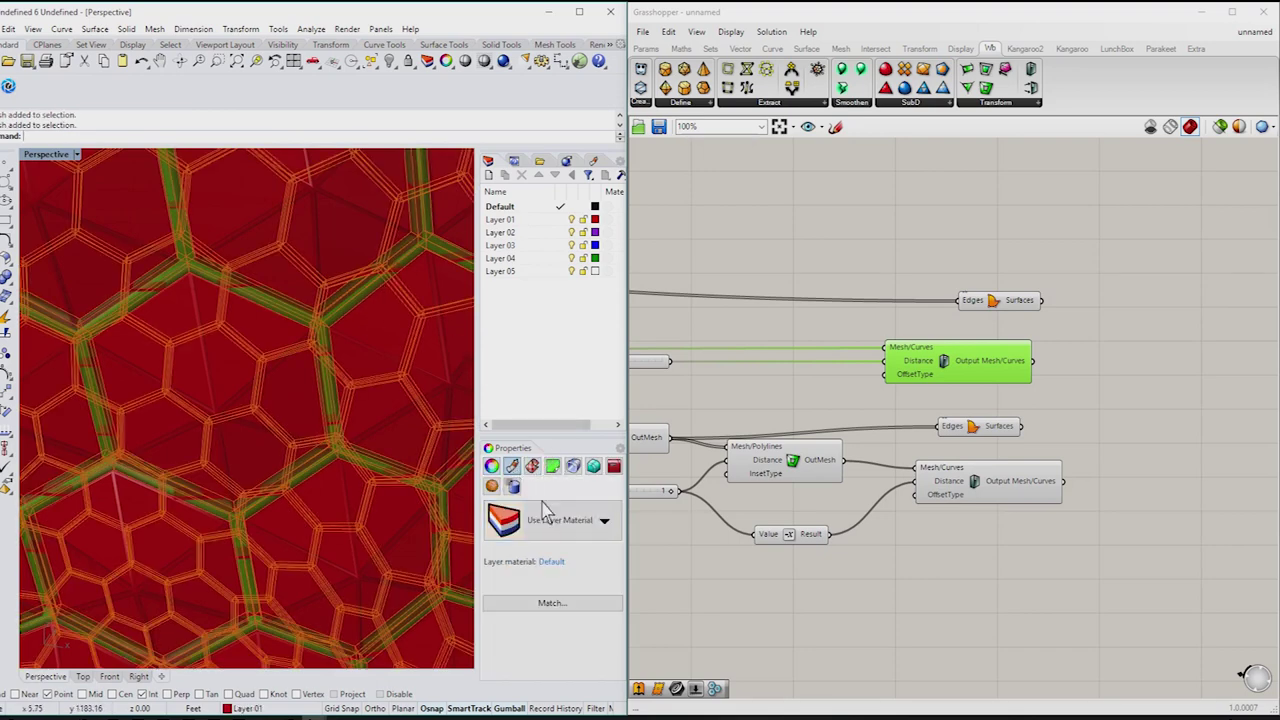
left_click(567, 525)
left_click(567, 562)
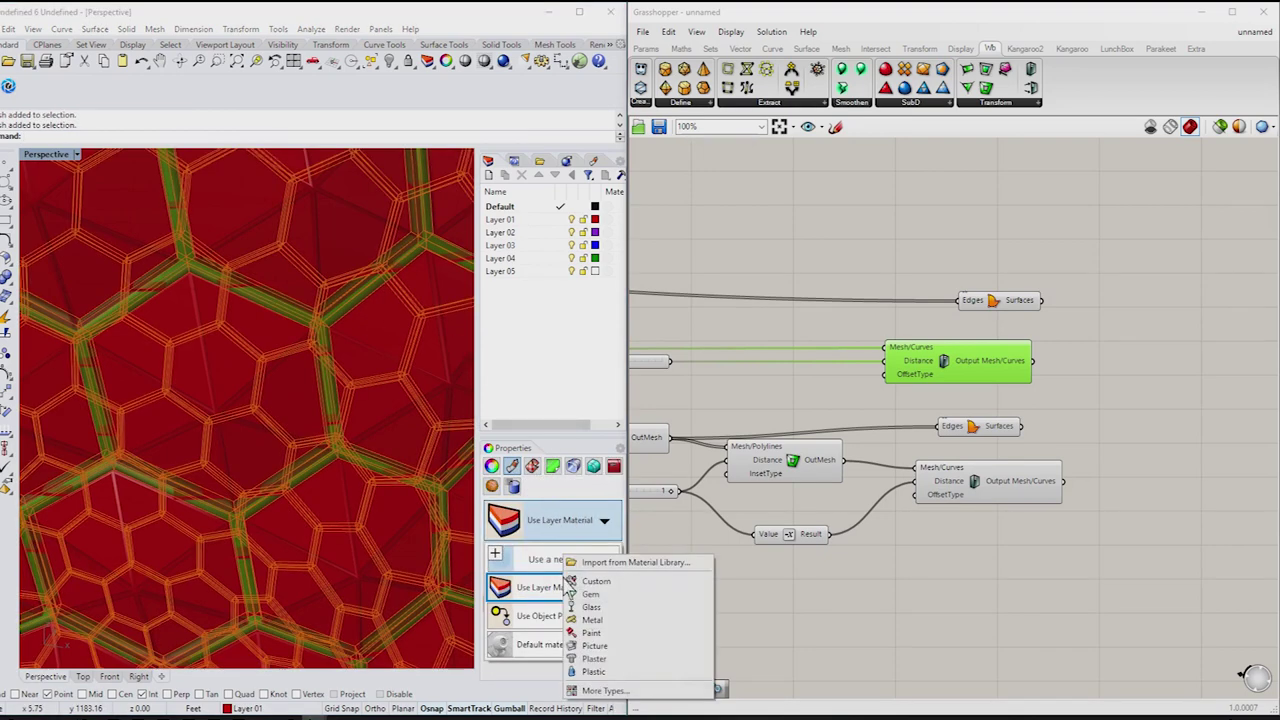
left_click(612, 620)
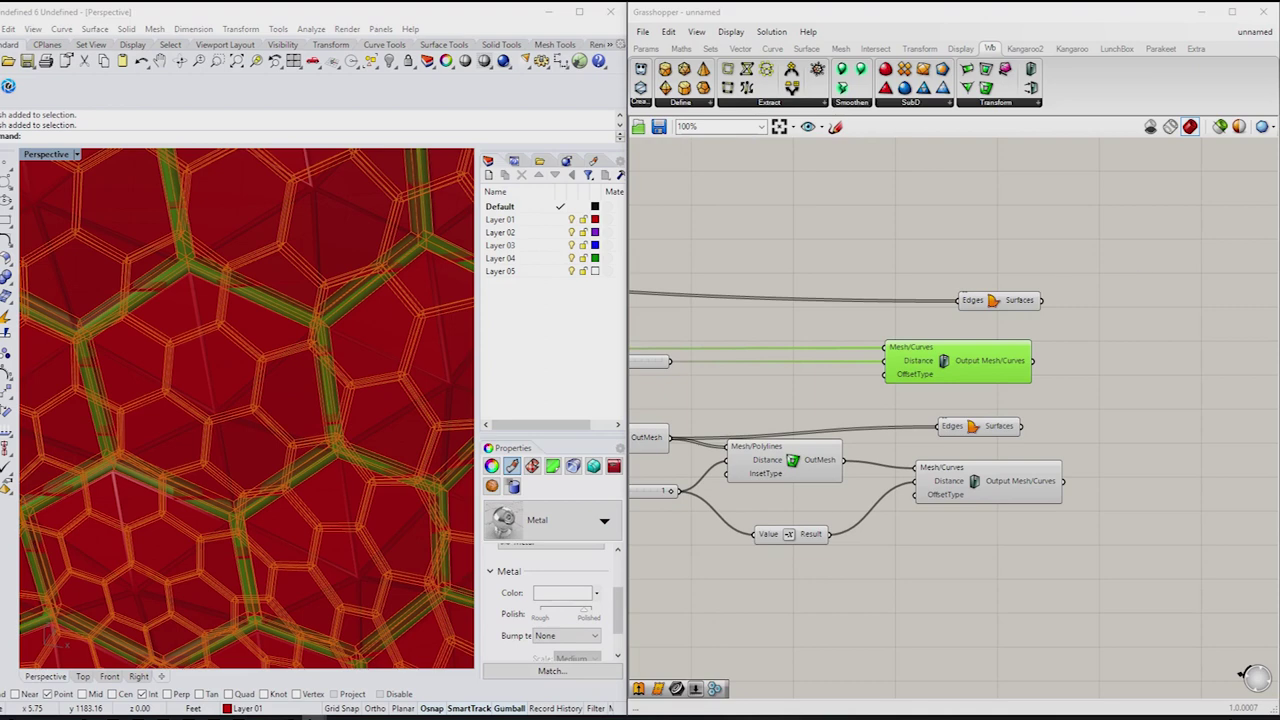
left_click(563, 592)
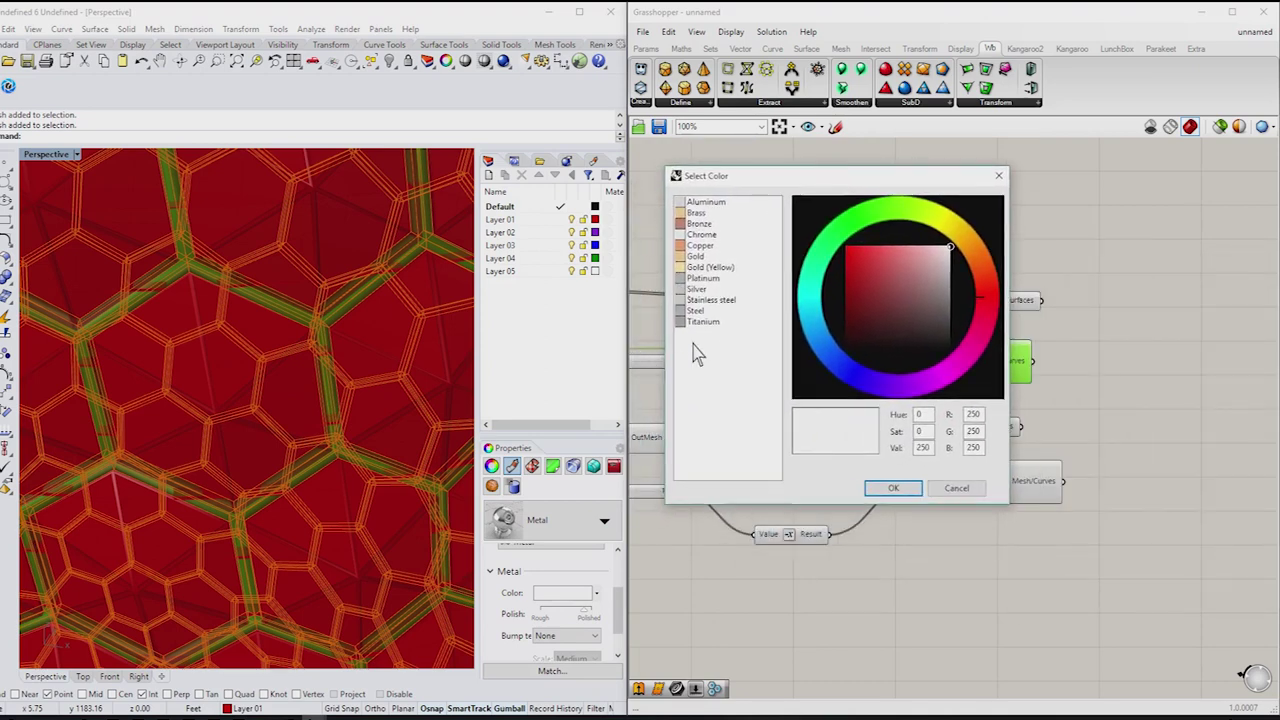
left_click(893, 489)
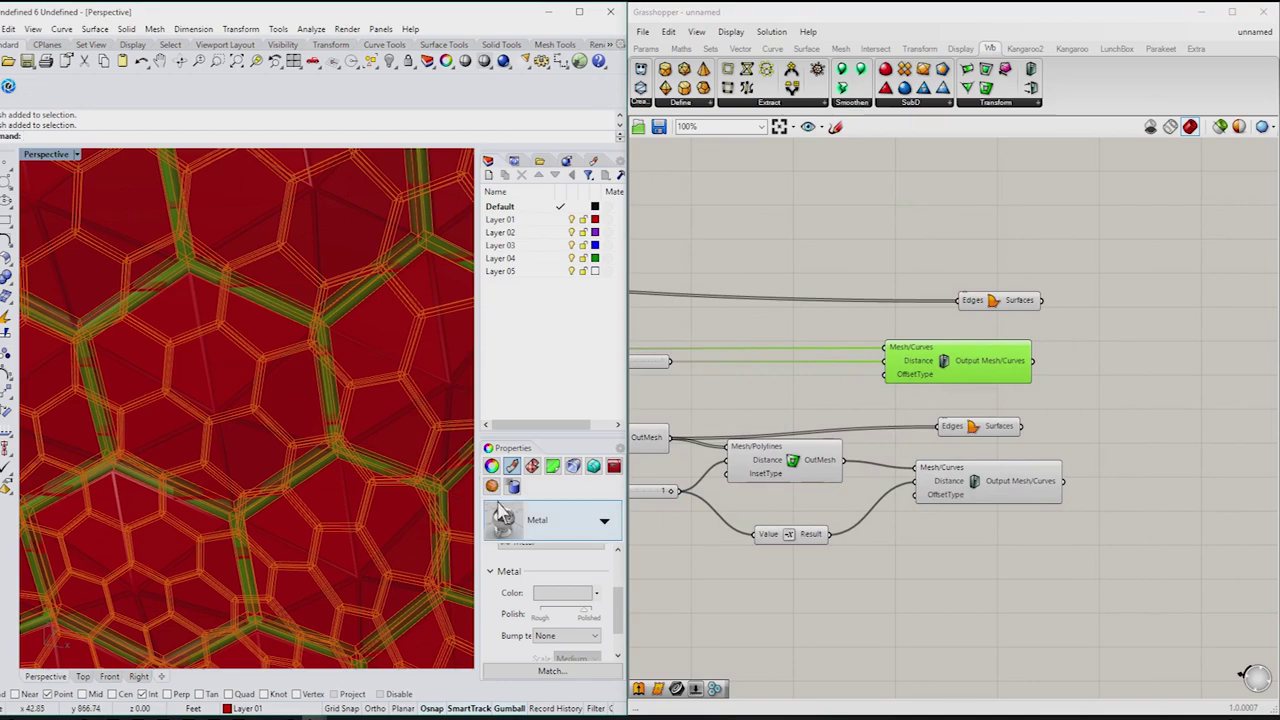
Step: Deselect the lattice, nudge the upper offset component, and select the panel surfaces component
scroll(260, 352, "down", 5)
left_click(391, 343)
scroll(239, 344, "up", 3)
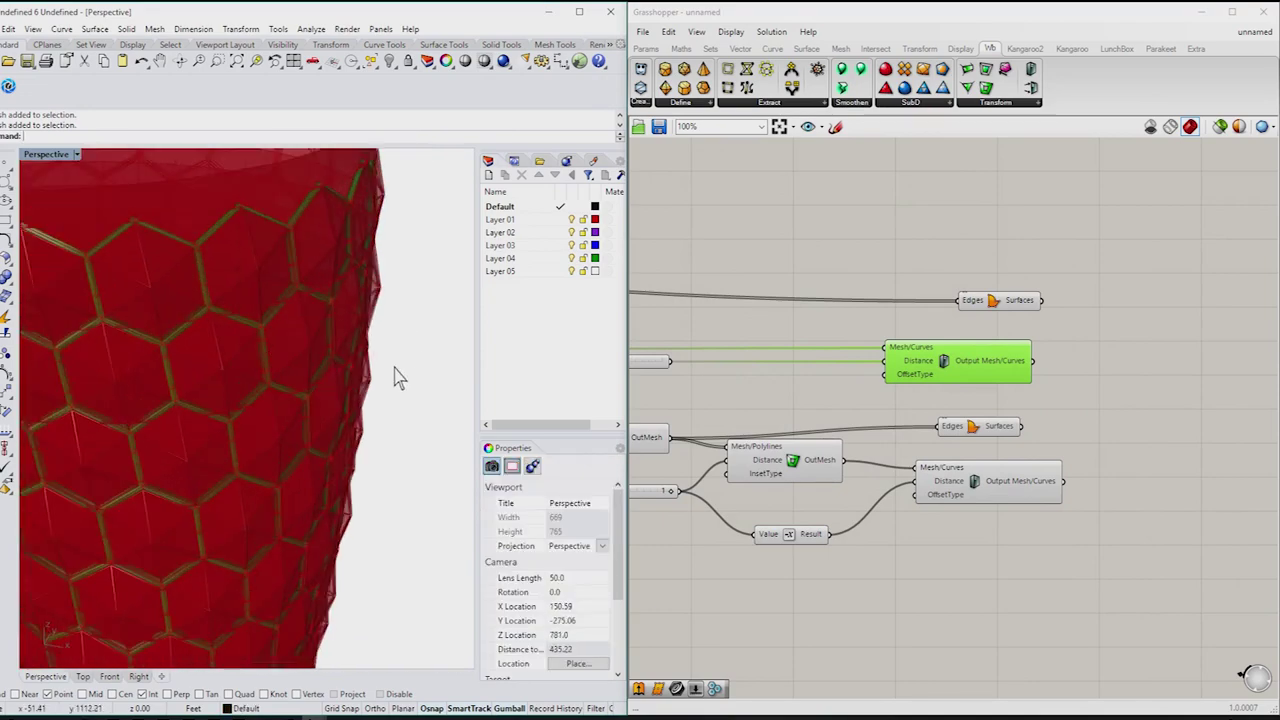
left_click_drag(998, 368, 1019, 370)
left_click(1126, 392)
left_click(1030, 377)
left_click(1118, 384)
left_click(993, 428)
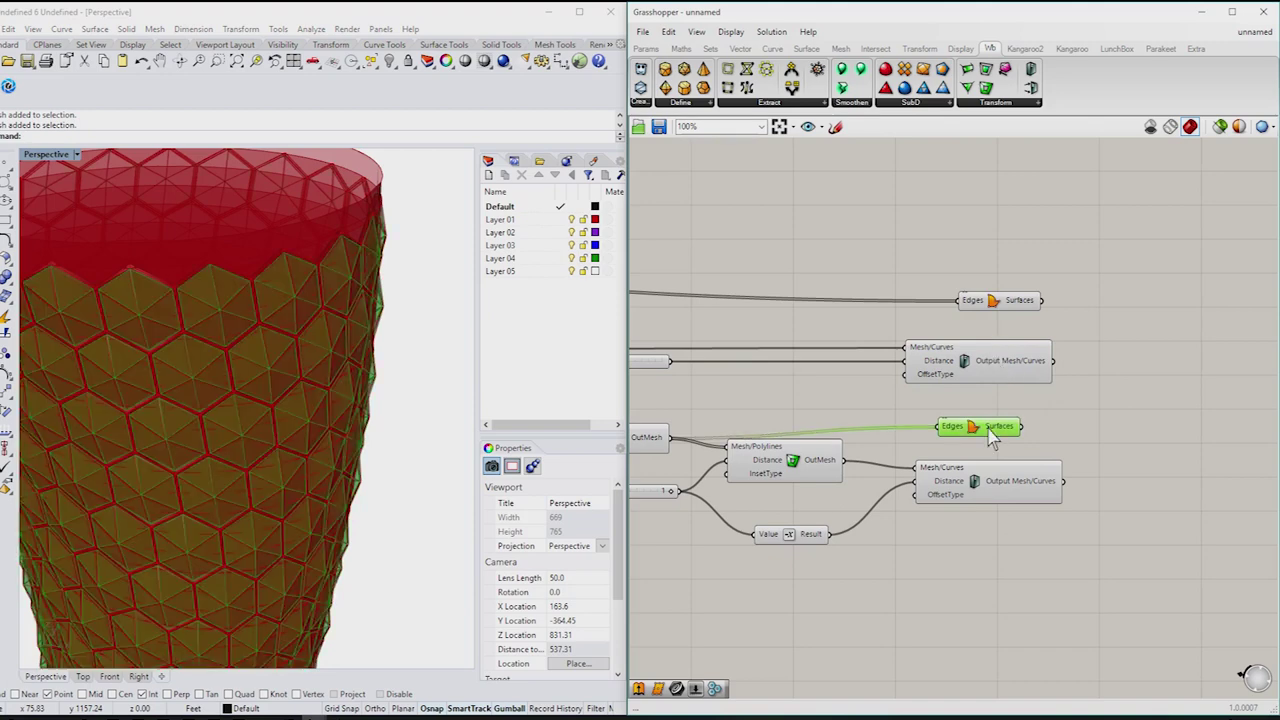
Step: Bake the panel surfaces into Rhino and select the baked surfaces
right_click(991, 428)
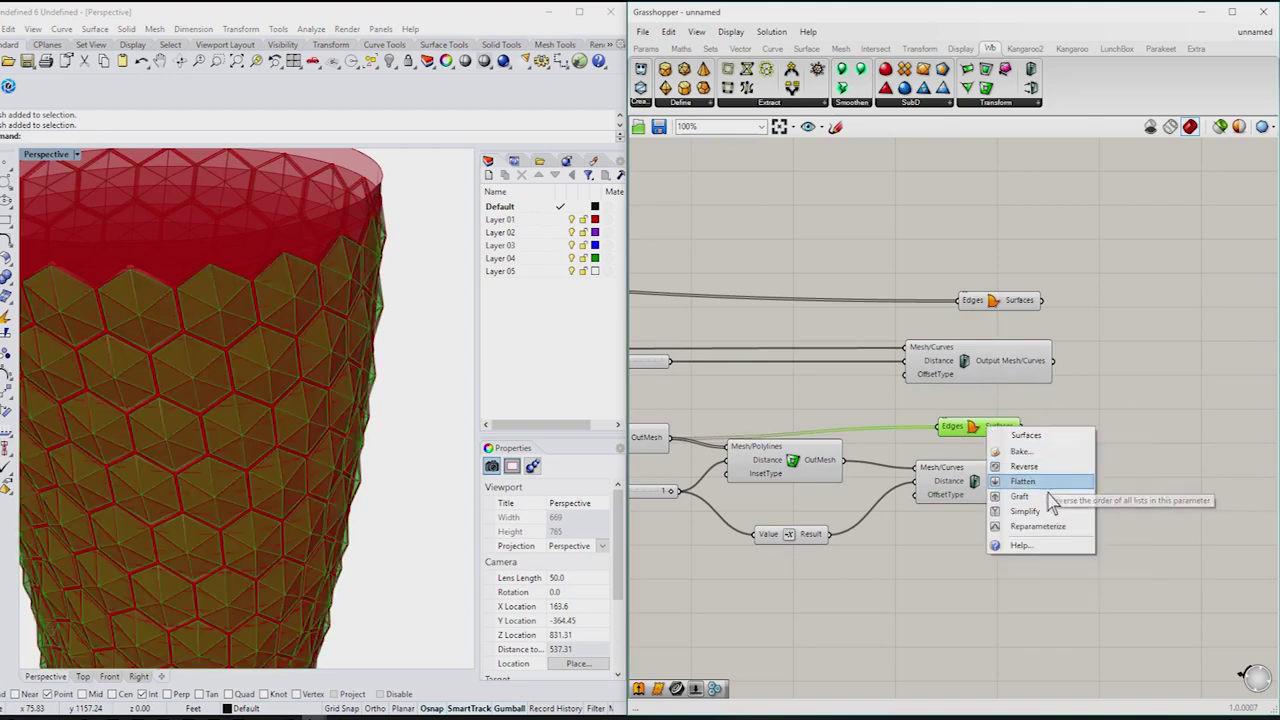
left_click(1021, 451)
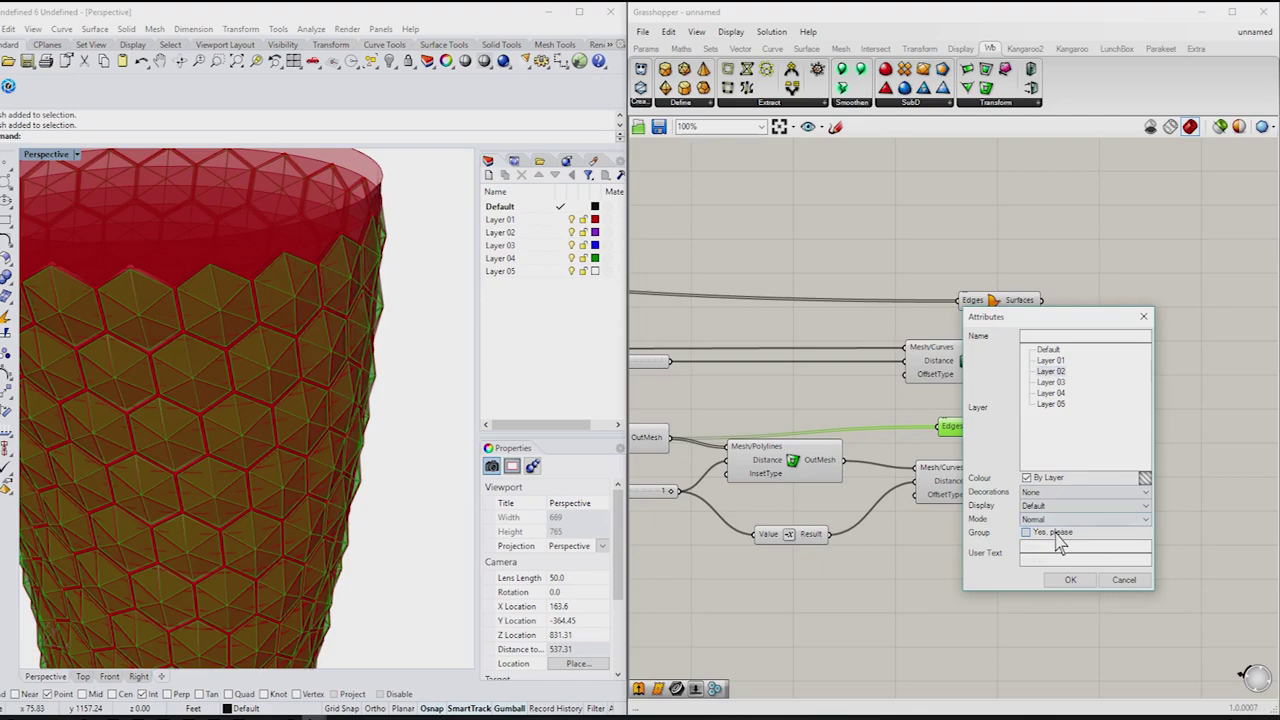
left_click(1070, 579)
scroll(278, 286, "up", 10)
left_click(286, 272)
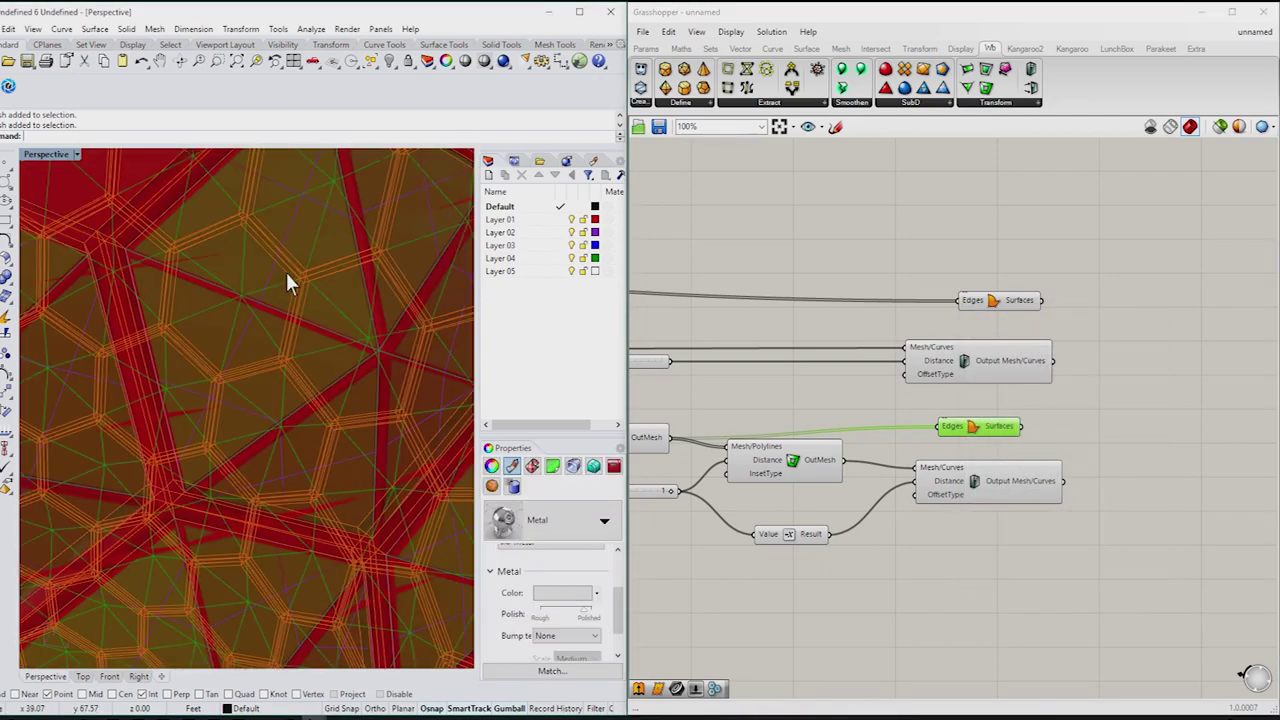
left_click(254, 266)
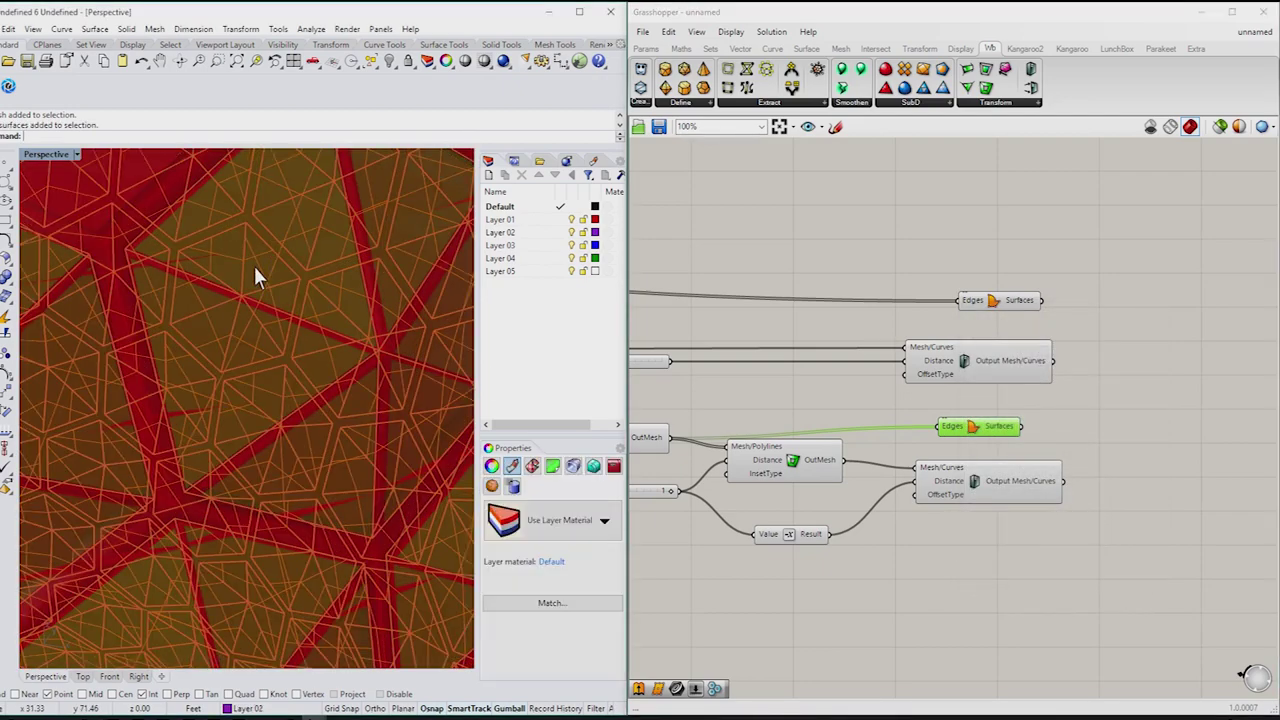
Step: Give the surfaces a new Plastic material tinted Turquoise
left_click(565, 520)
left_click(558, 560)
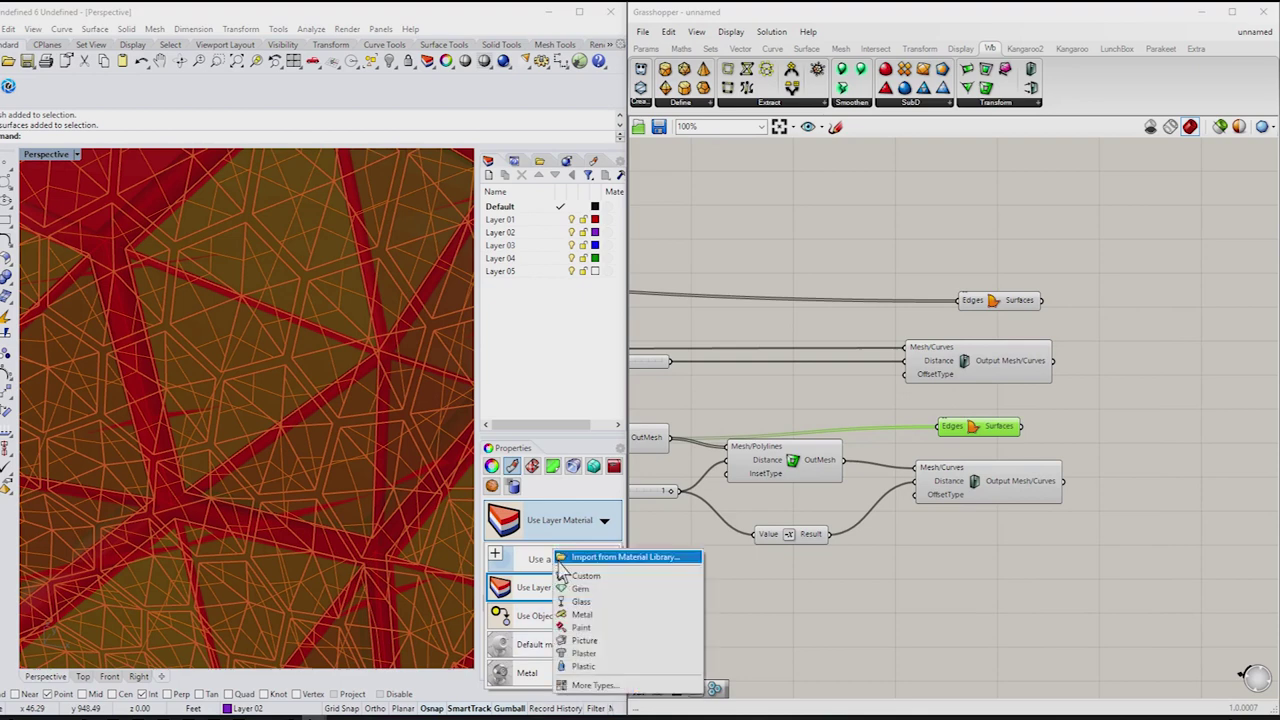
left_click(585, 666)
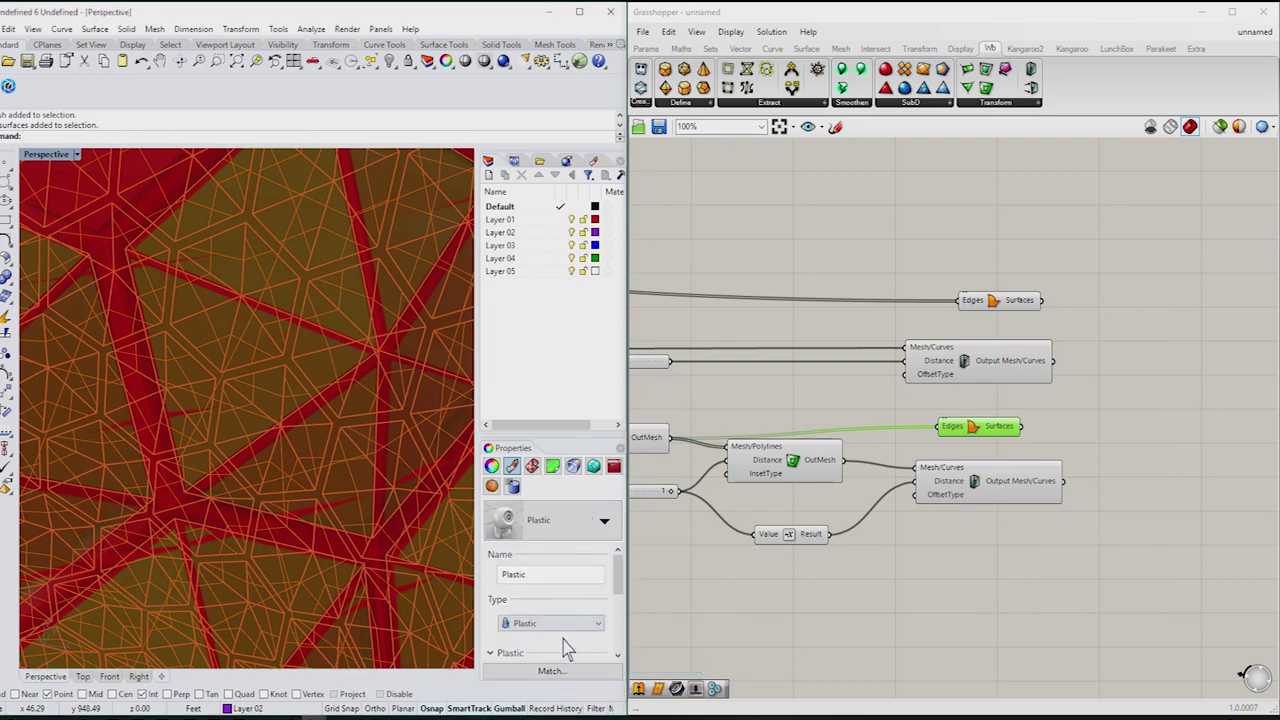
scroll(565, 648, "down", 3)
left_click(562, 593)
scroll(745, 381, "up", 3)
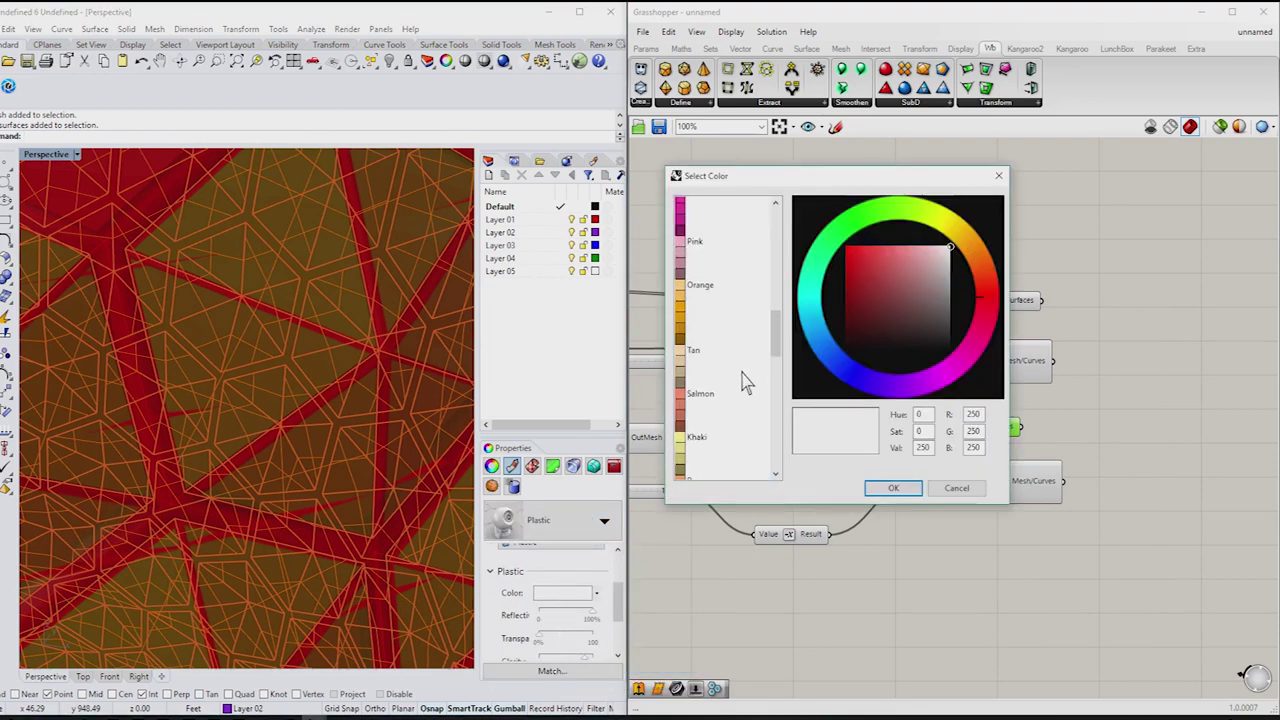
left_click_drag(775, 335, 778, 258)
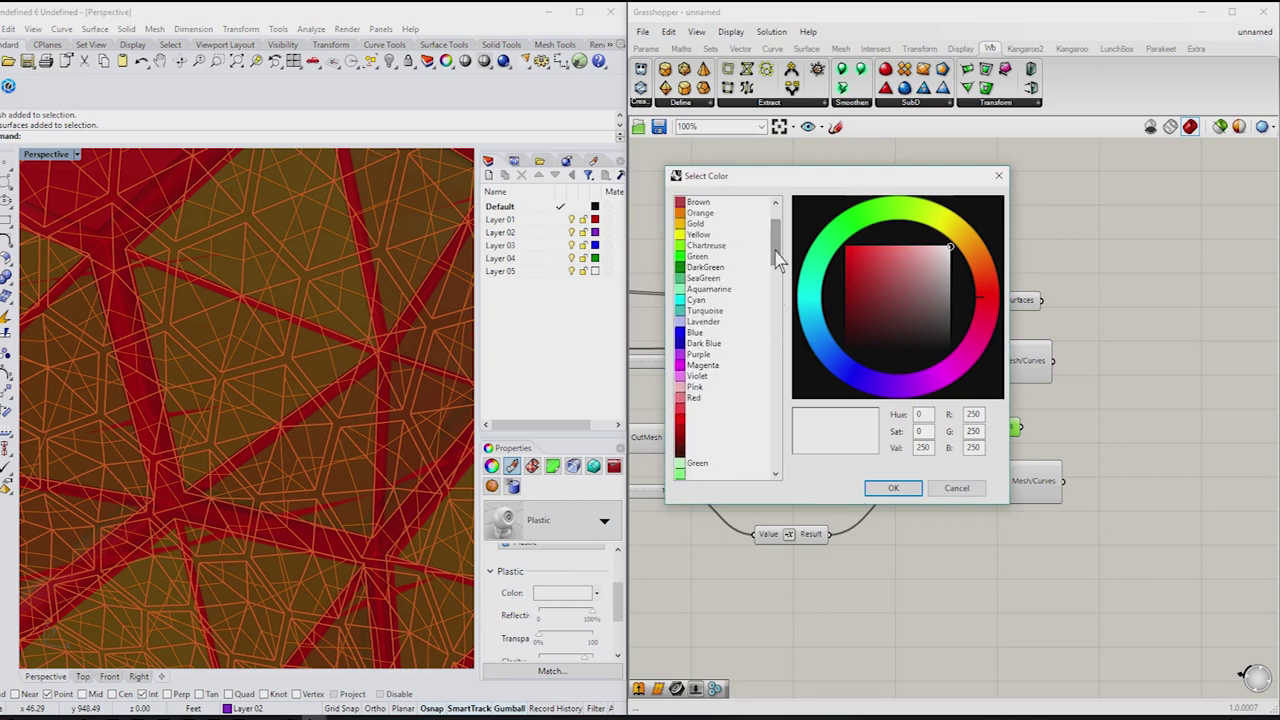
left_click(709, 311)
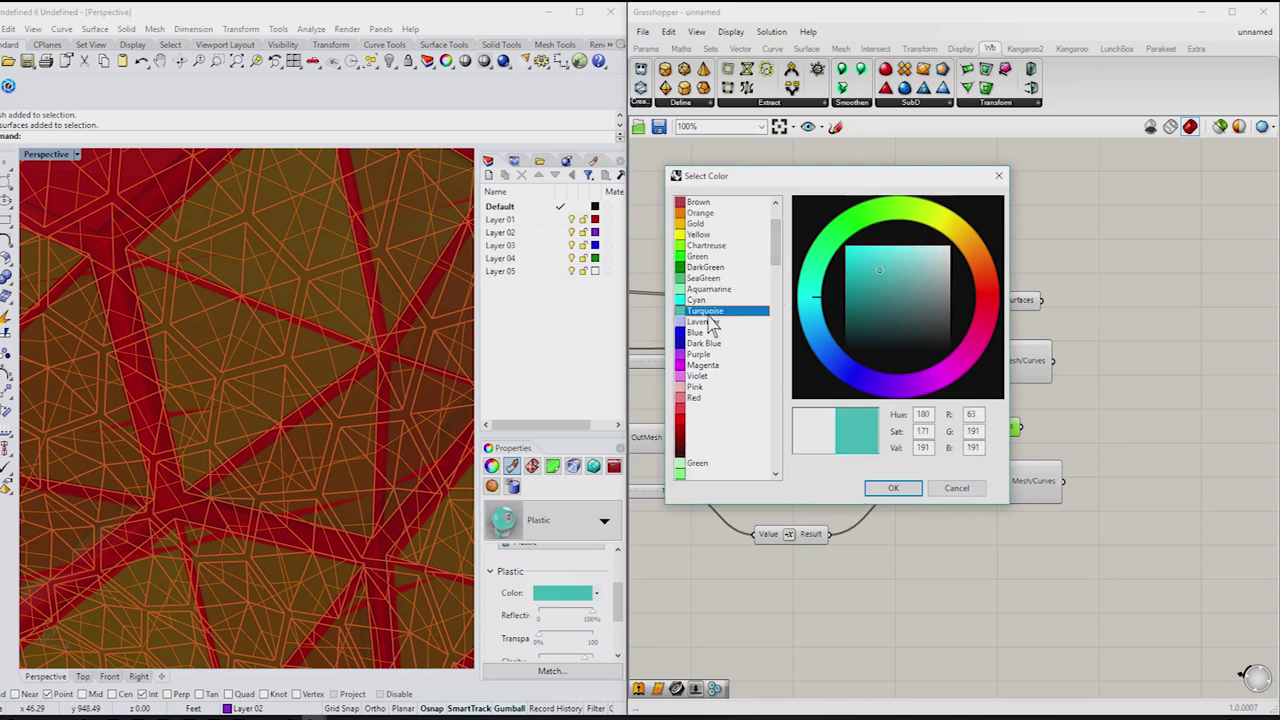
left_click(895, 495)
Step: Select the Mesh/Curves component and open its output options menu
scroll(555, 605, "down", 3)
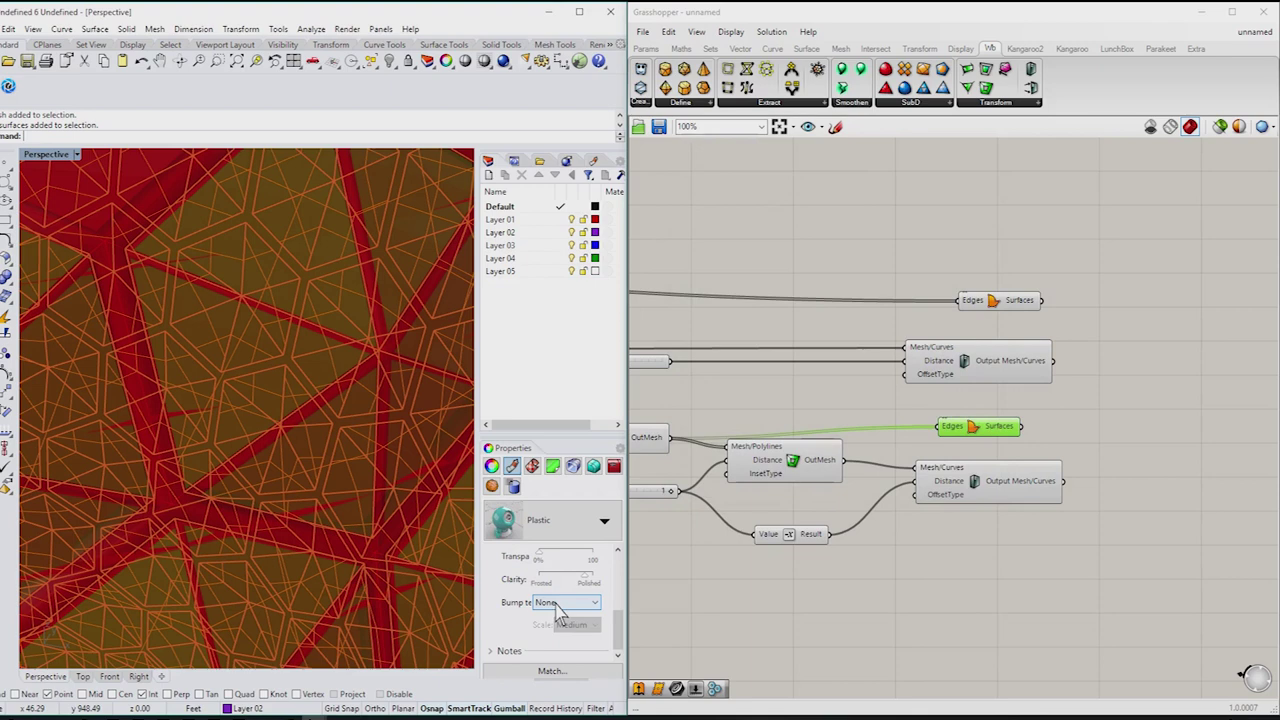
scroll(557, 577, "up", 1)
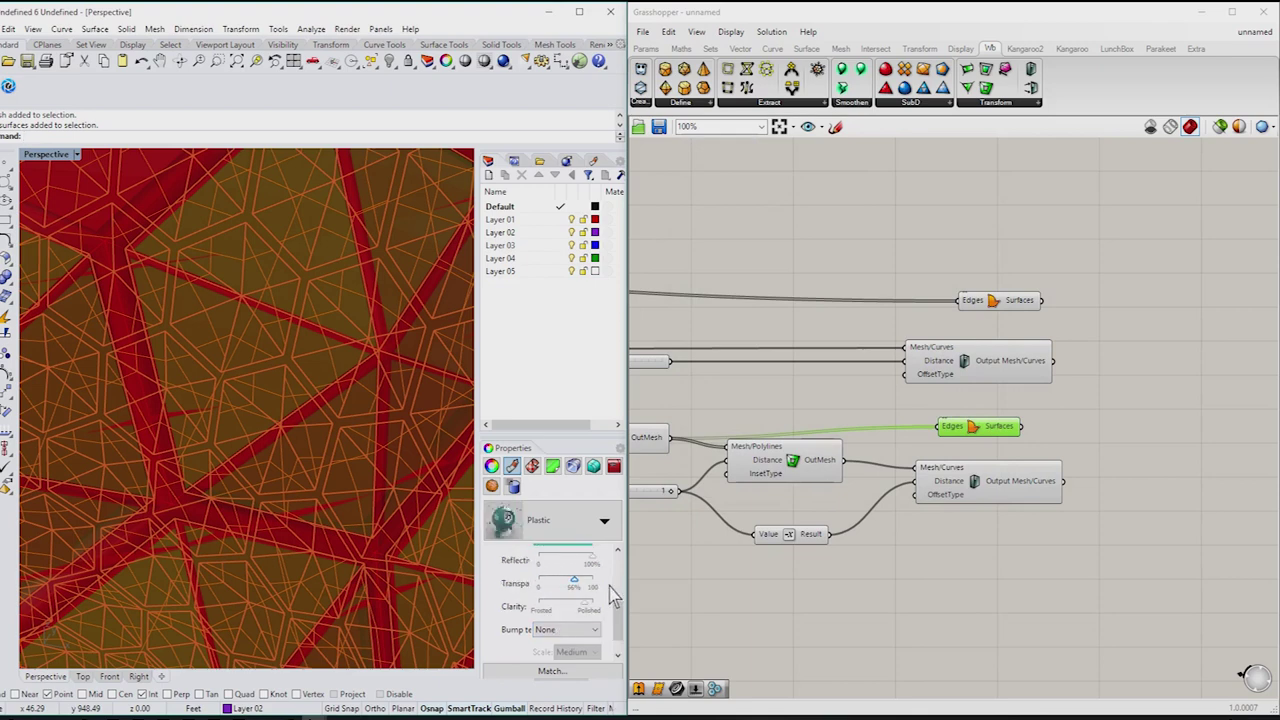
left_click(1000, 490)
right_click(1010, 490)
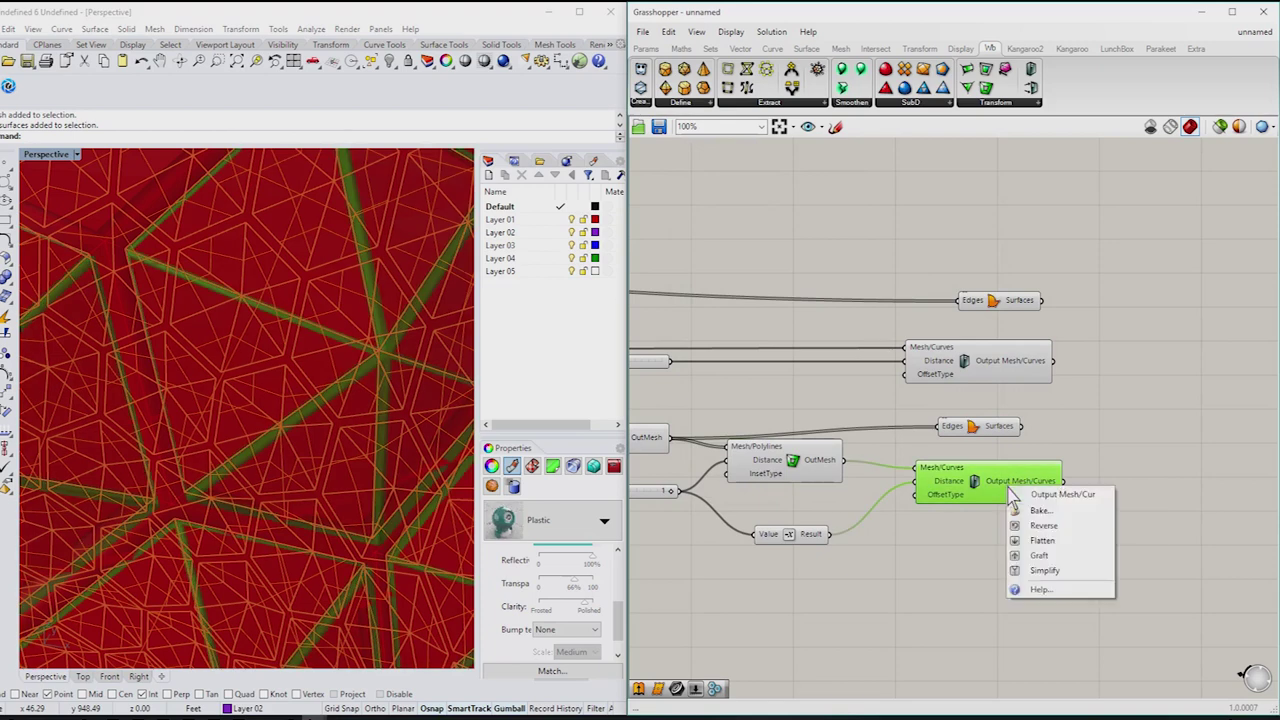
Step: Bake the thickened lattice frame mesh from the Mesh output into Rhino
left_click(1050, 516)
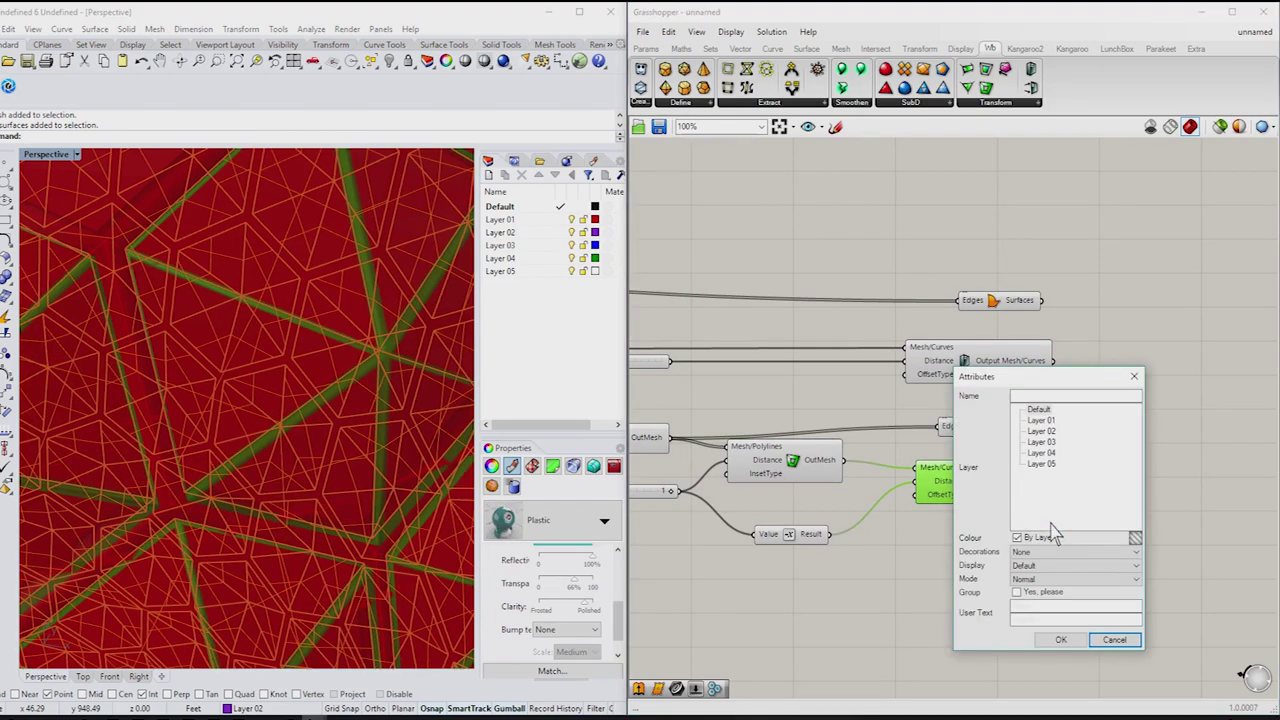
left_click(1061, 640)
key("Escape")
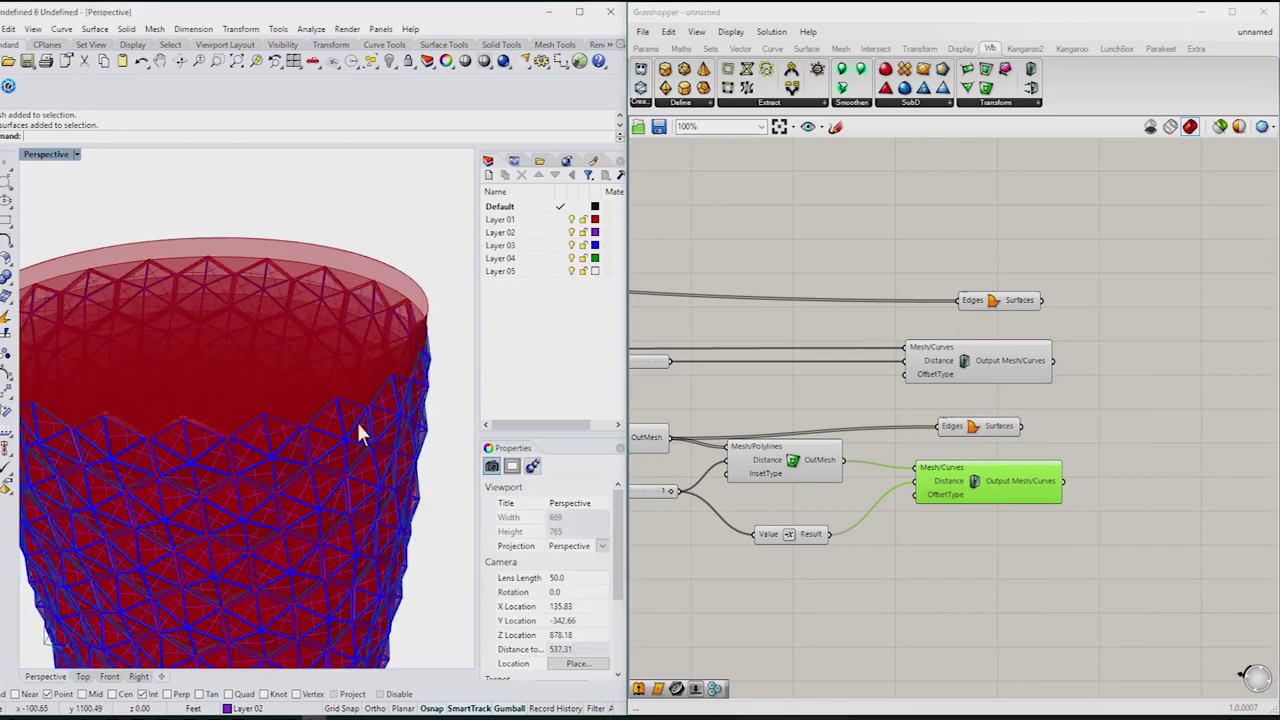
scroll(357, 422, "up", 10)
left_click(384, 329)
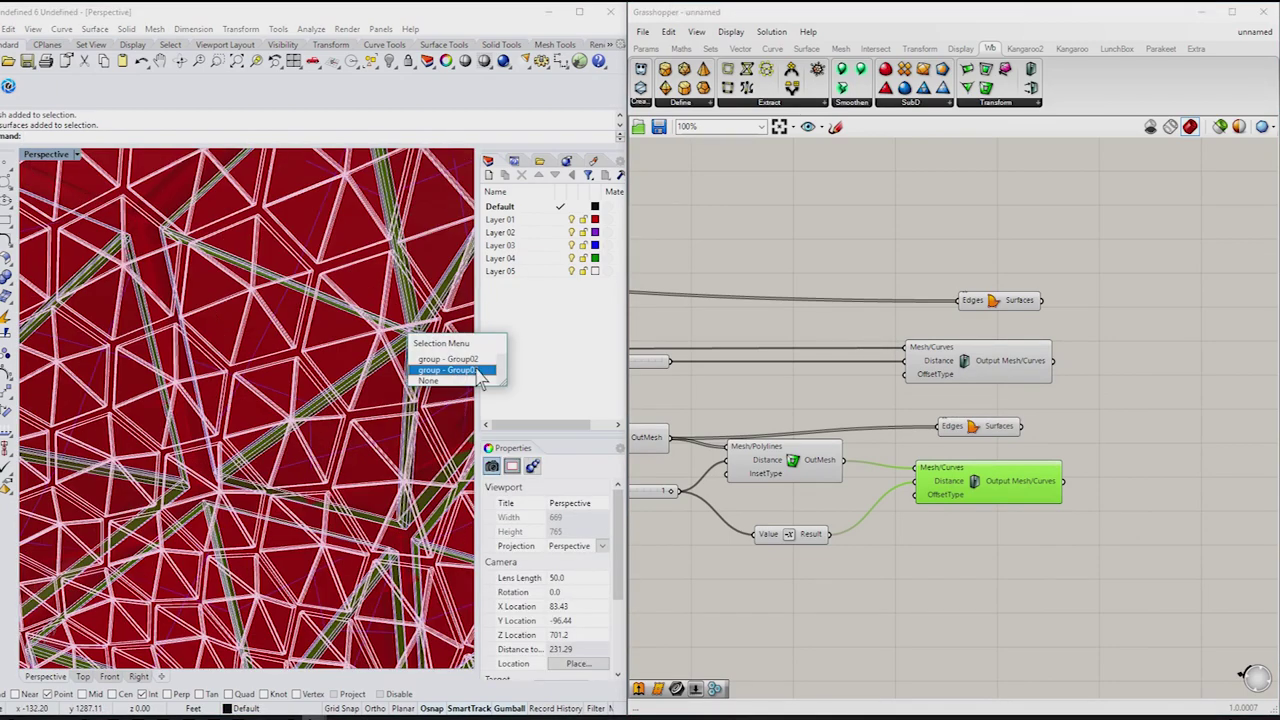
left_click(480, 371)
scroll(252, 377, "down", 5)
left_click(584, 535)
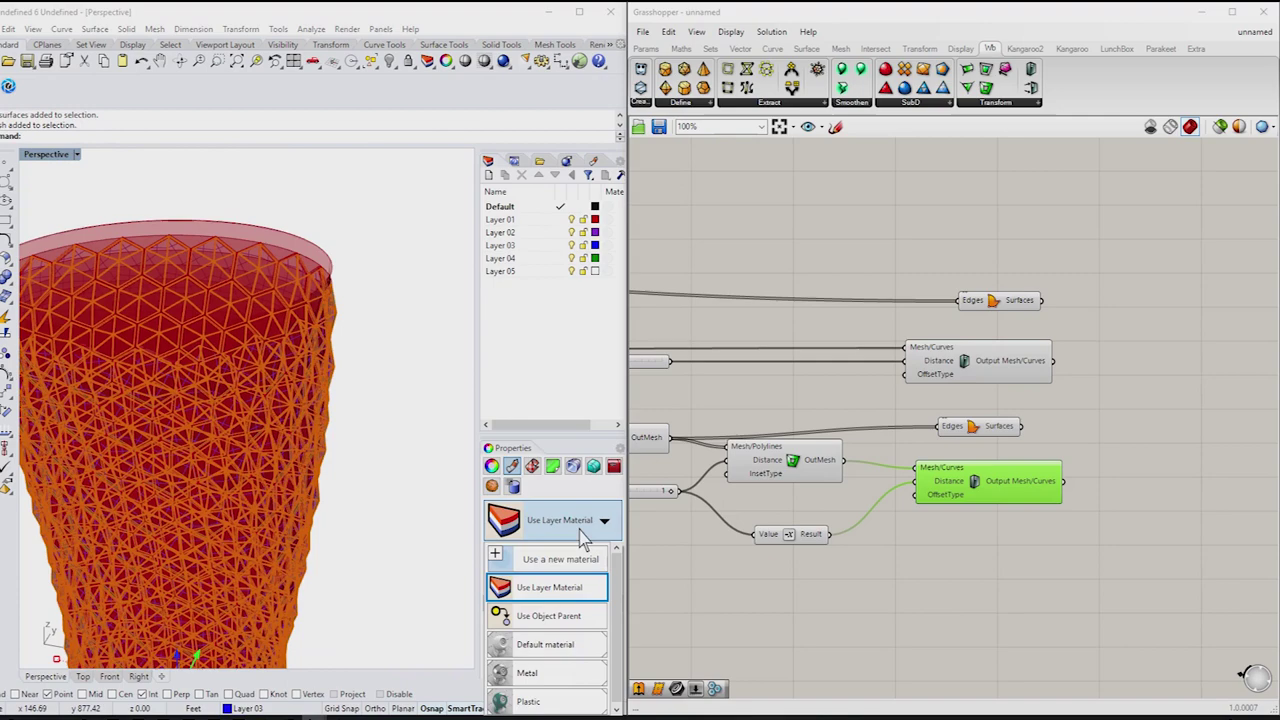
left_click(395, 500)
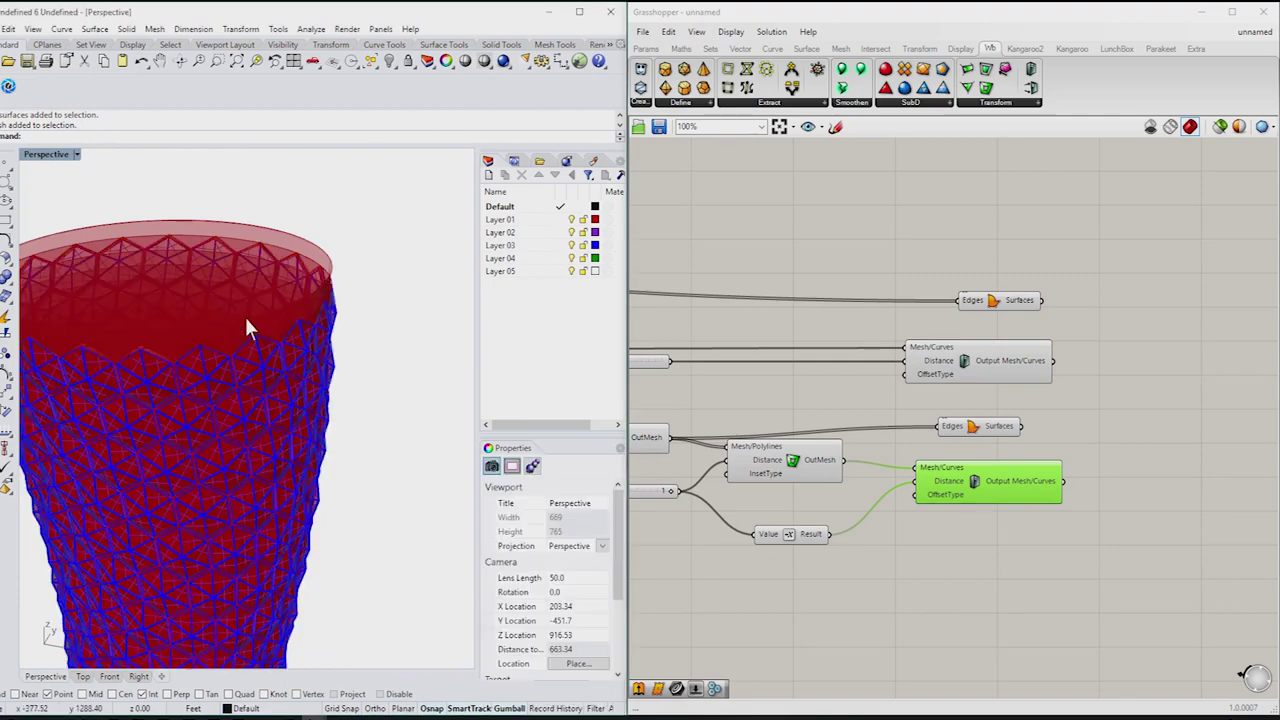
right_click_drag(248, 328, 262, 312)
Step: Bake the top Edges/Surfaces output into Rhino on Layer 05
left_click(1008, 305)
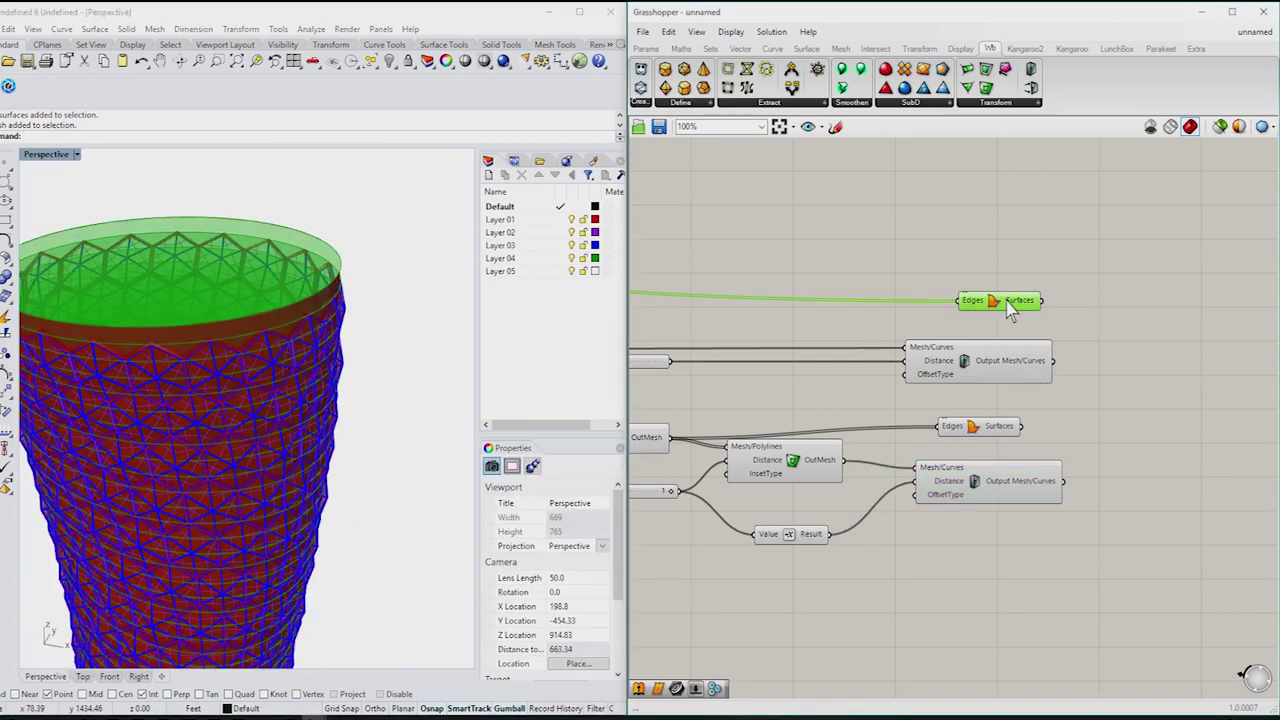
right_click(1010, 310)
left_click(1050, 324)
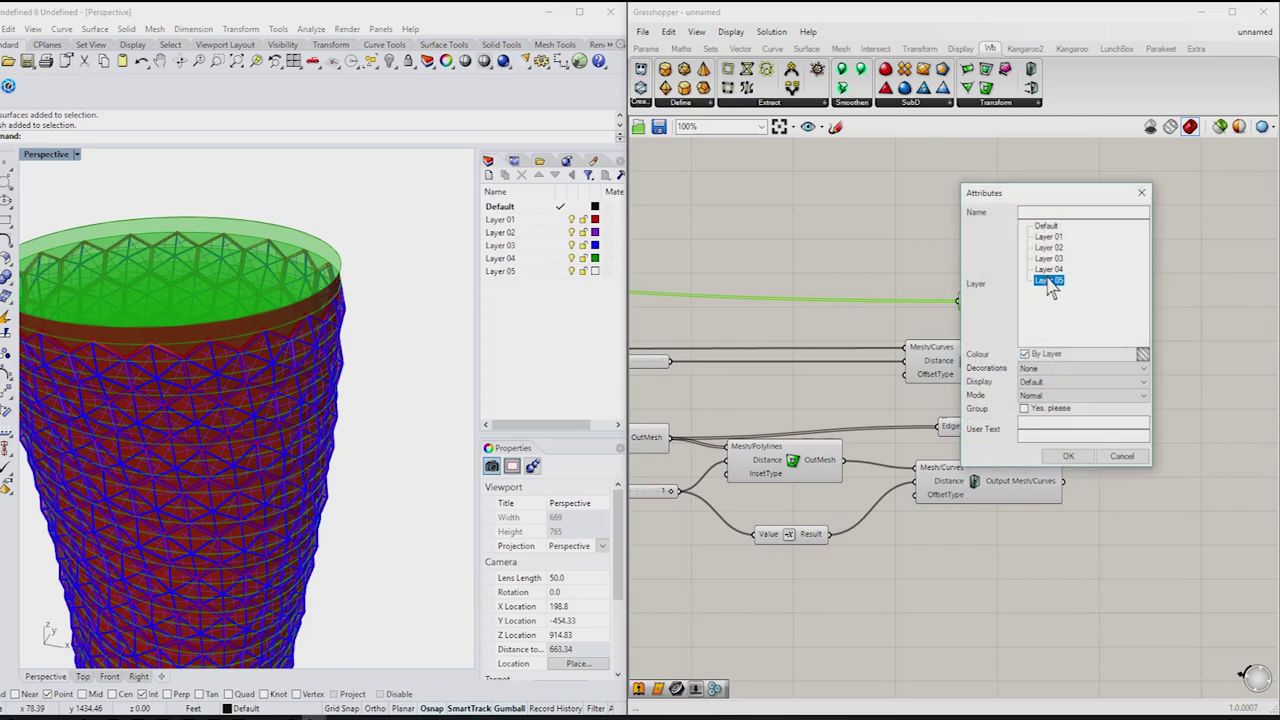
left_click(1068, 456)
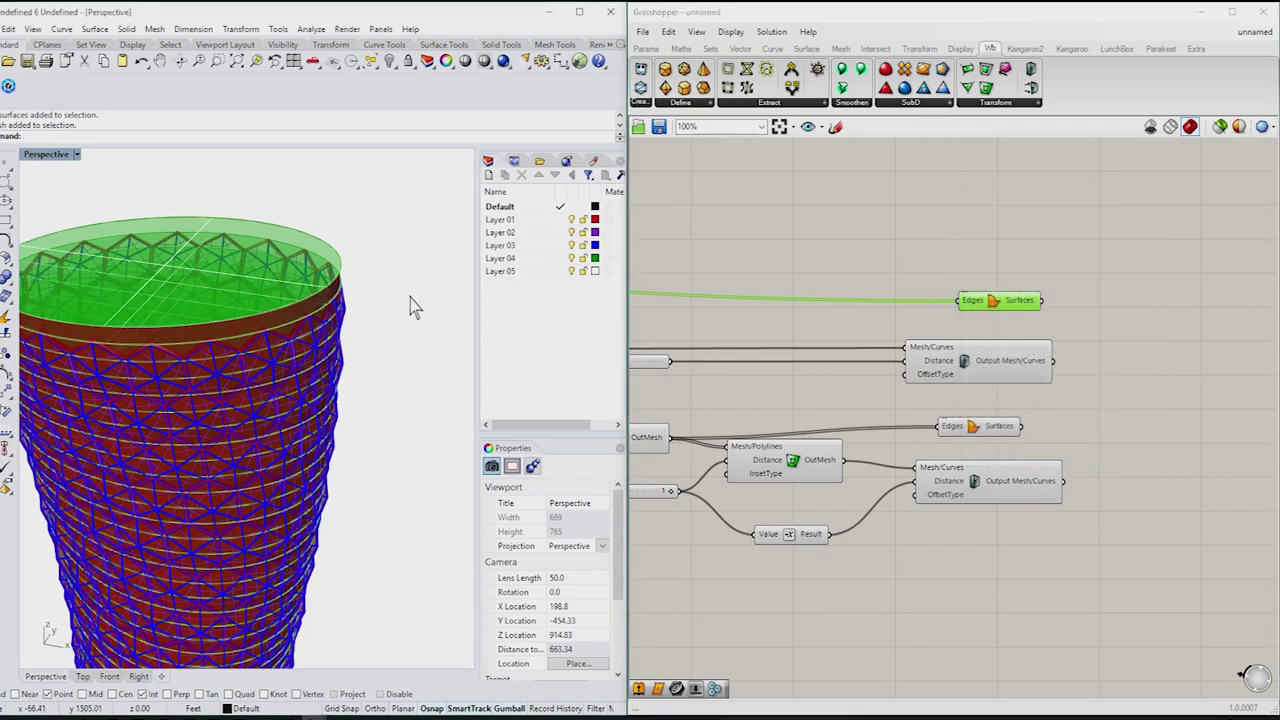
scroll(415, 305, "down", 5)
scroll(775, 265, "down", 1)
scroll(292, 304, "up", 2)
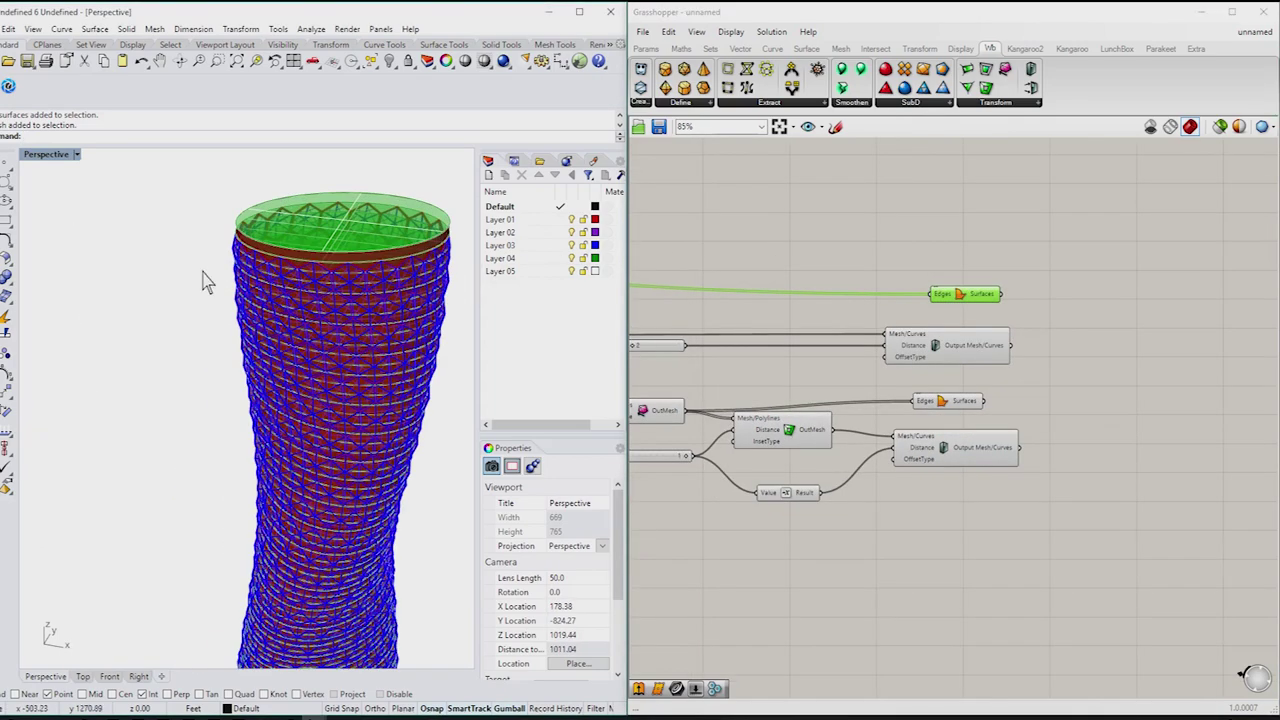
Step: Maximize the Rhino window and close Grasshopper
left_click(579, 12)
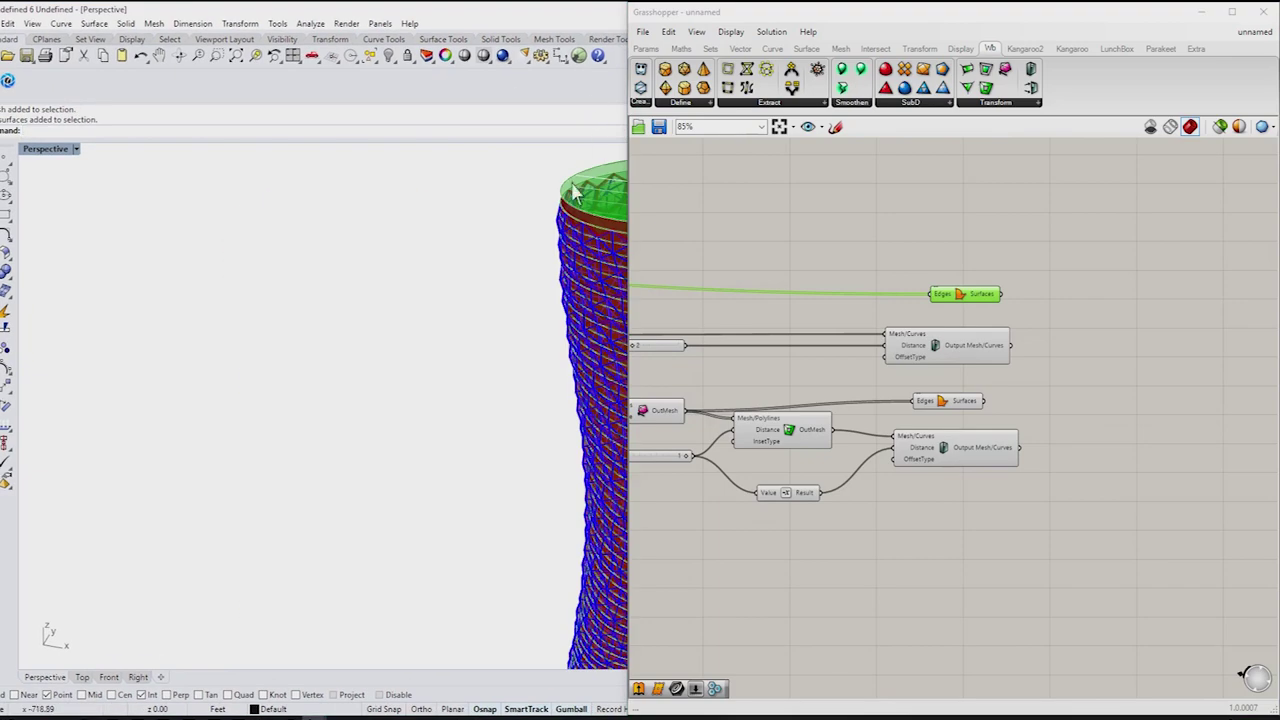
left_click(1263, 11)
scroll(805, 308, "down", 5)
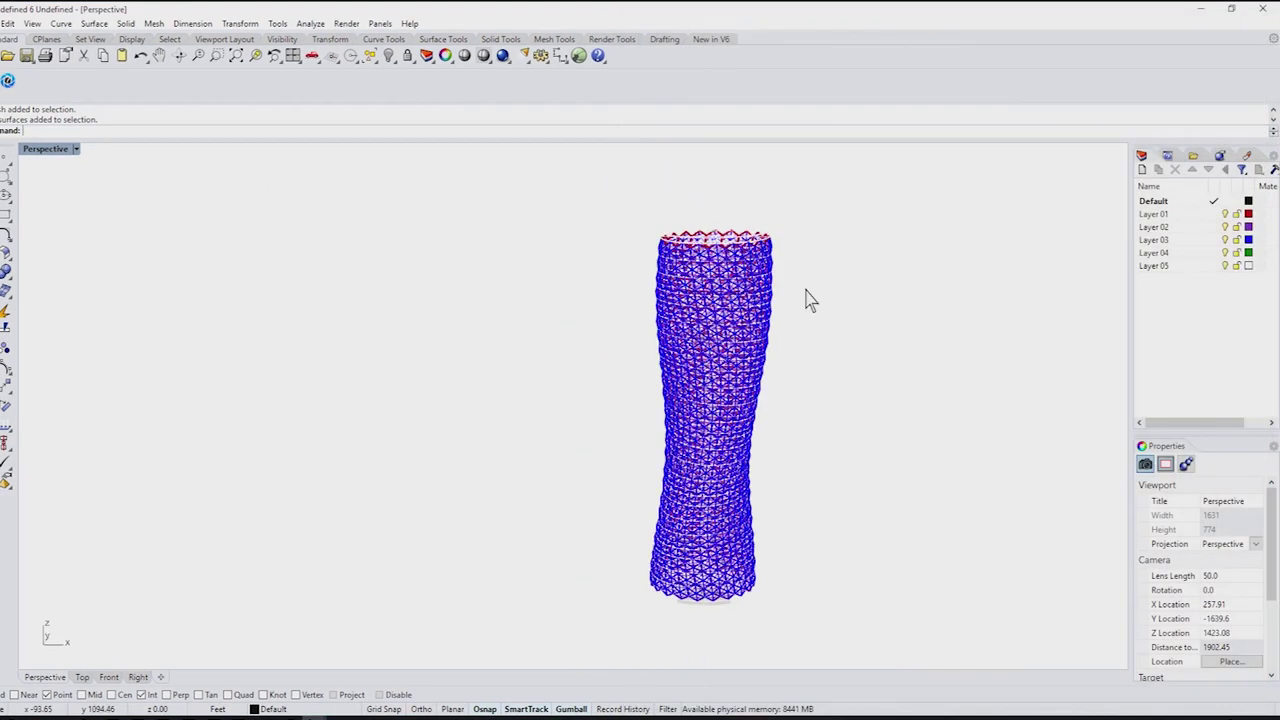
Step: Switch the Perspective viewport to Rendered display and tilt the tower into view
left_click(76, 150)
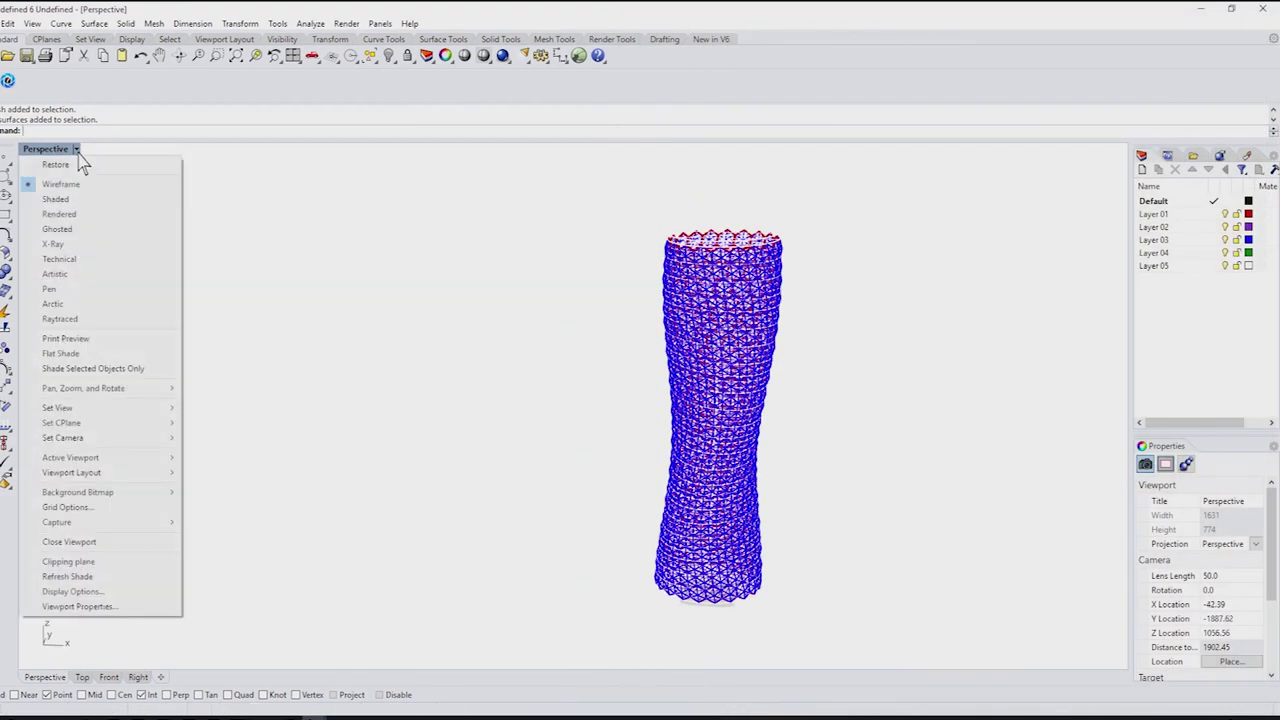
left_click(75, 214)
mouse_move(537, 349)
right_mouse_down()
mouse_move(549, 391)
mouse_move(616, 342)
mouse_move(686, 200)
right_mouse_up()
scroll(688, 215, "up", 3)
scroll(693, 243, "up", 2)
Step: Delete the tower's top cap face
left_click(693, 243, "ctrl+shift")
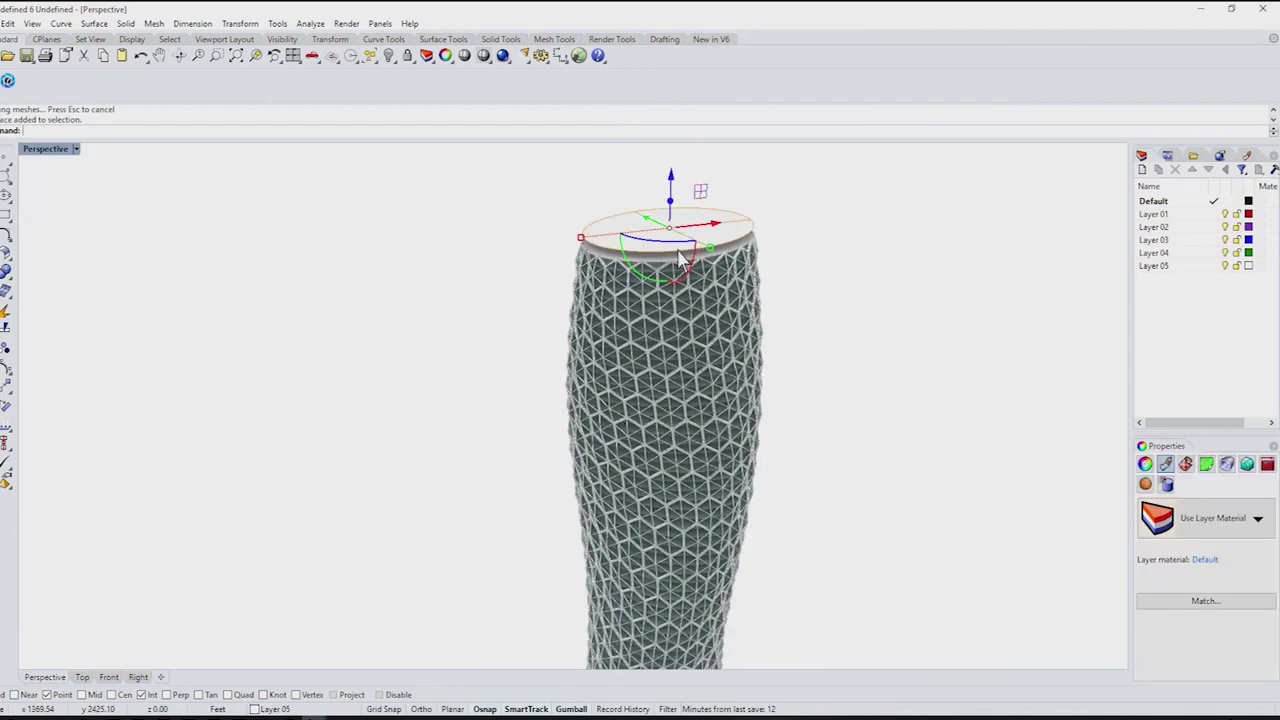
key("Delete")
scroll(473, 318, "down", 2)
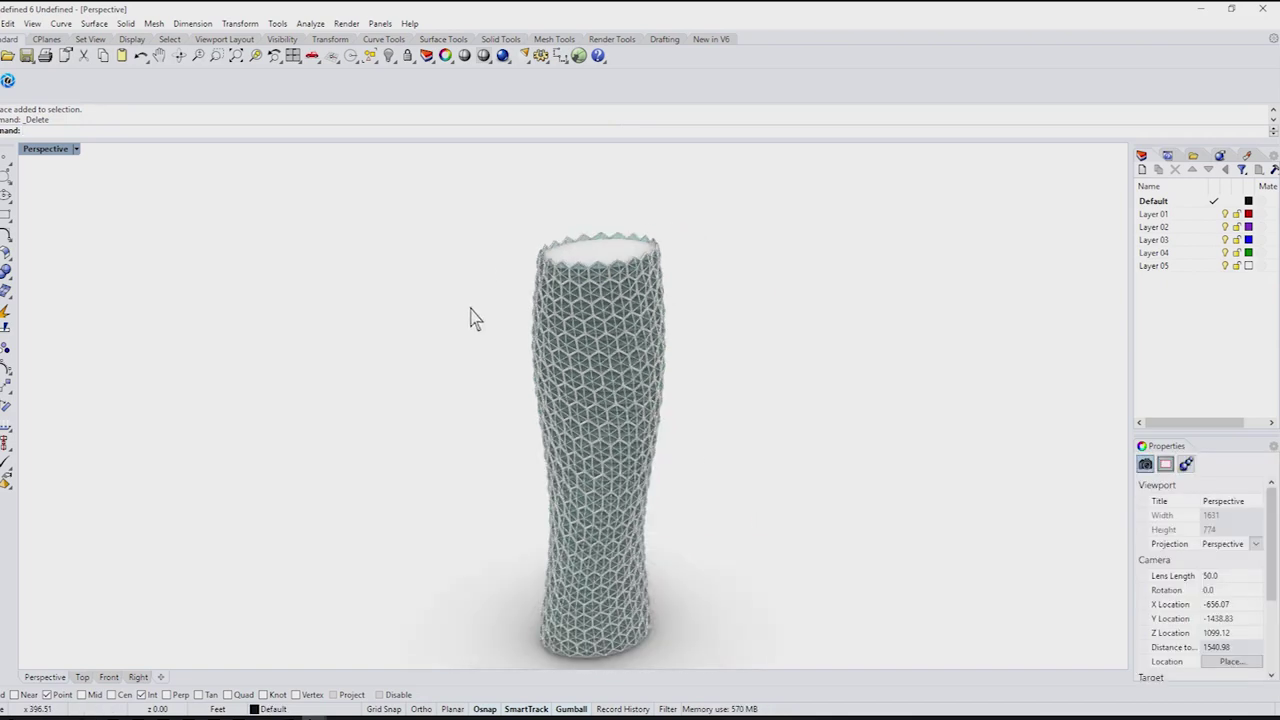
scroll(569, 551, "up", 2)
scroll(569, 554, "up", 2)
scroll(585, 545, "up", 3)
Step: Zoom in and out to inspect the rendered twisted vase
left_click(585, 545)
key("Escape")
scroll(590, 543, "down", 2)
scroll(576, 486, "down", 2)
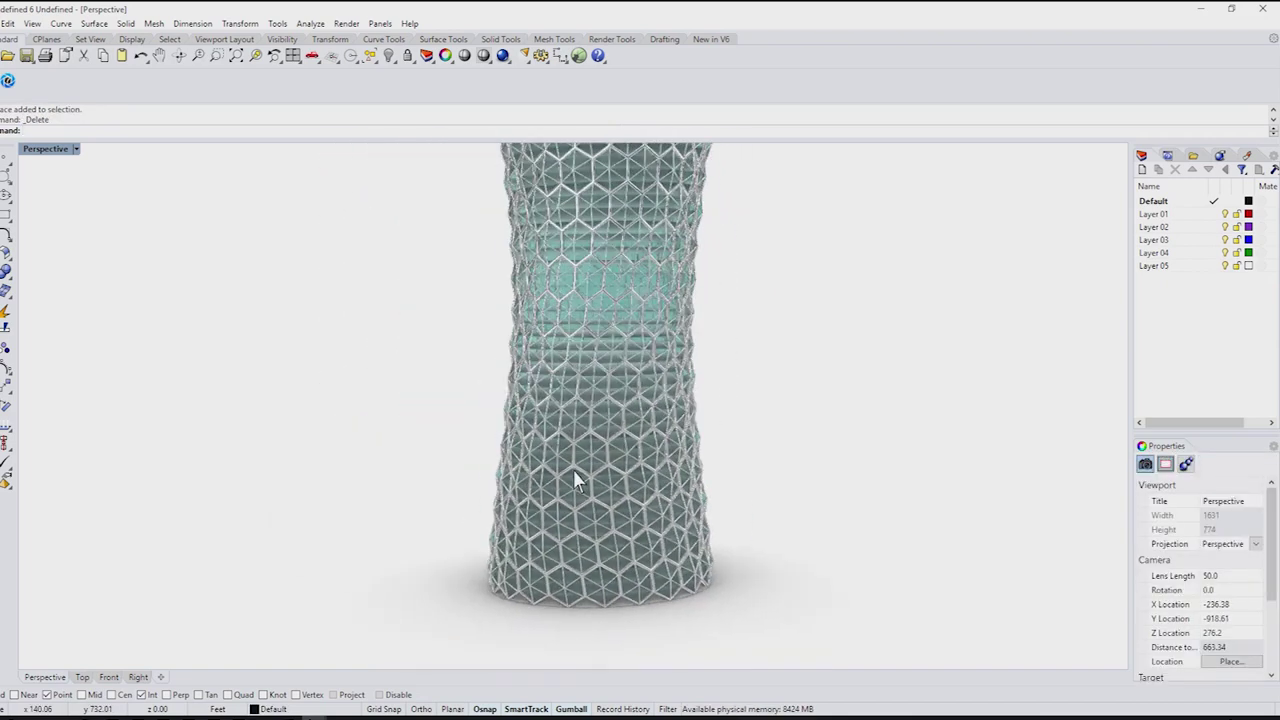
scroll(560, 495, "down", 2)
scroll(560, 420, "down", 2)
scroll(585, 260, "up", 2)
scroll(540, 310, "up", 2)
scroll(490, 350, "up", 2)
scroll(514, 400, "up", 2)
scroll(515, 403, "down", 1)
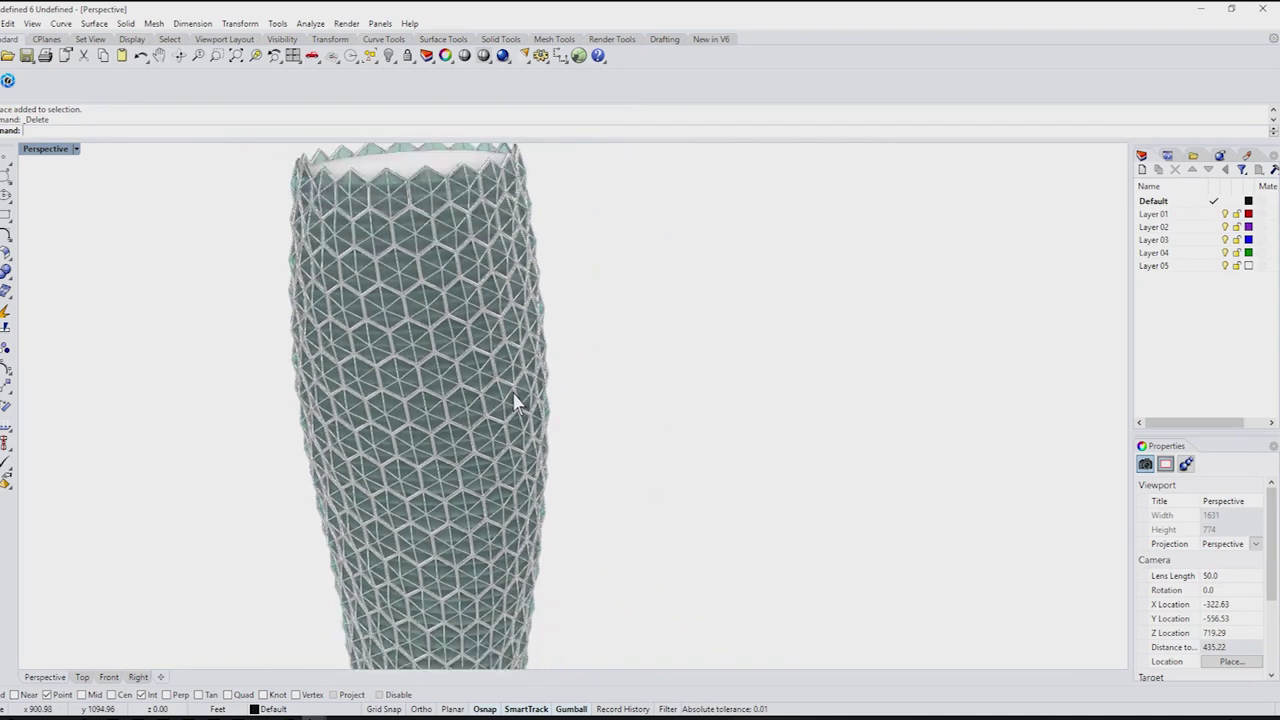
scroll(440, 420, "down", 2)
scroll(363, 506, "down", 2)
scroll(400, 471, "up", 1)
scroll(320, 460, "down", 2)
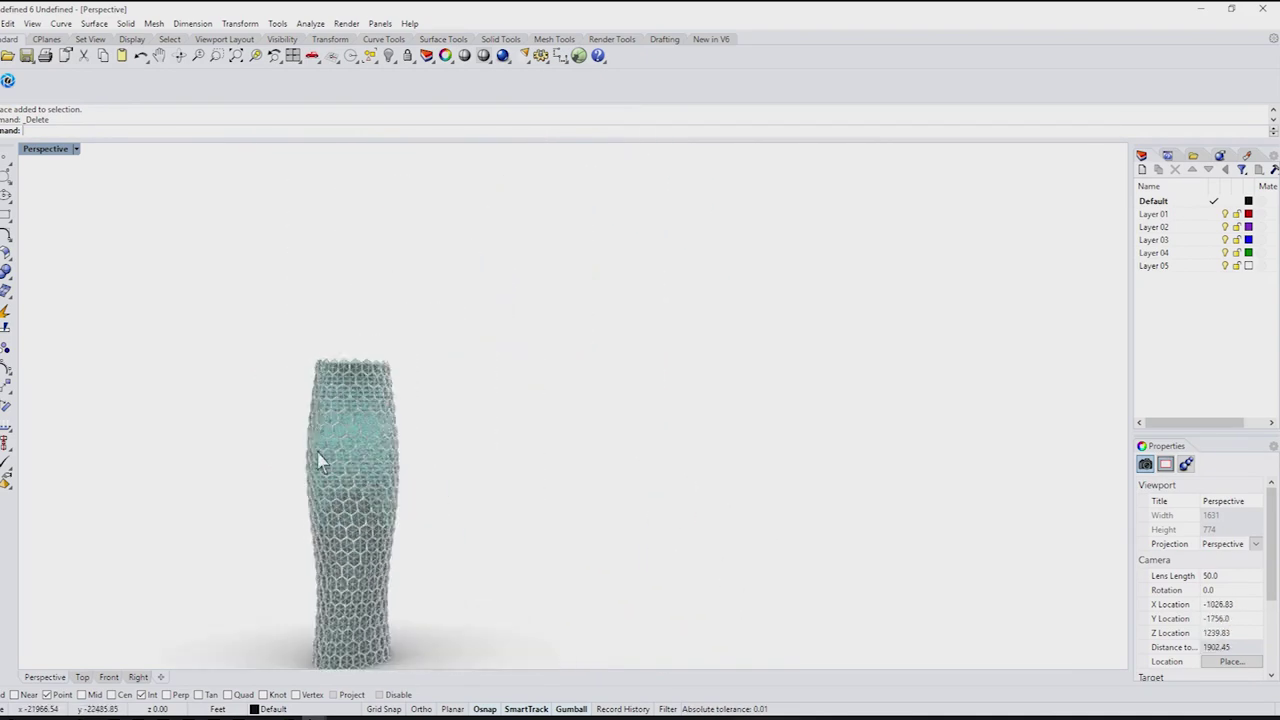
scroll(325, 530, "down", 2)
scroll(331, 603, "up", 2)
scroll(328, 575, "up", 1)
scroll(310, 530, "up", 2)
Step: Orbit and zoom up close around the metal lattice and translucent turquoise panels
mouse_move(298, 517)
right_mouse_down()
mouse_move(286, 466)
mouse_move(408, 203)
mouse_move(408, 374)
right_mouse_up()
scroll(405, 225, "up", 3)
scroll(410, 376, "up", 2)
scroll(410, 374, "up", 2)
scroll(408, 373, "up", 2)
scroll(408, 372, "up", 2)
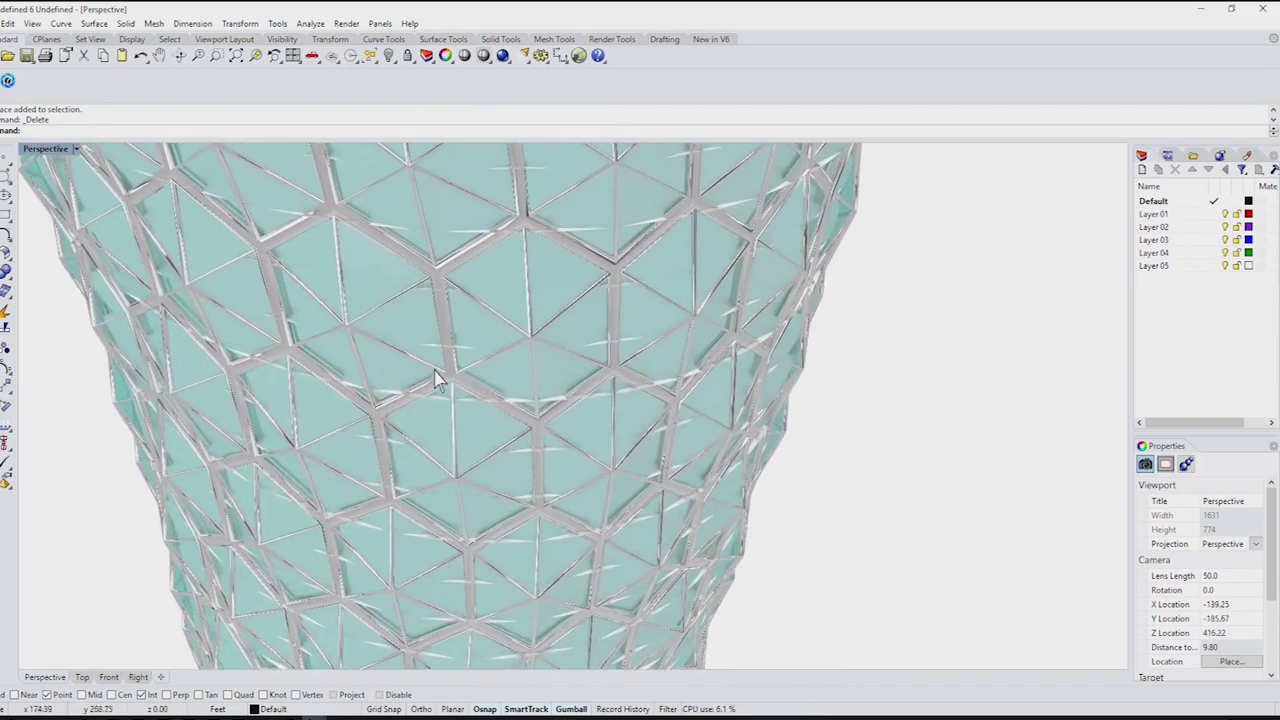
scroll(400, 370, "up", 2)
scroll(380, 366, "up", 2)
scroll(360, 362, "up", 2)
scroll(340, 357, "up", 2)
right_click_drag(335, 355, 232, 322)
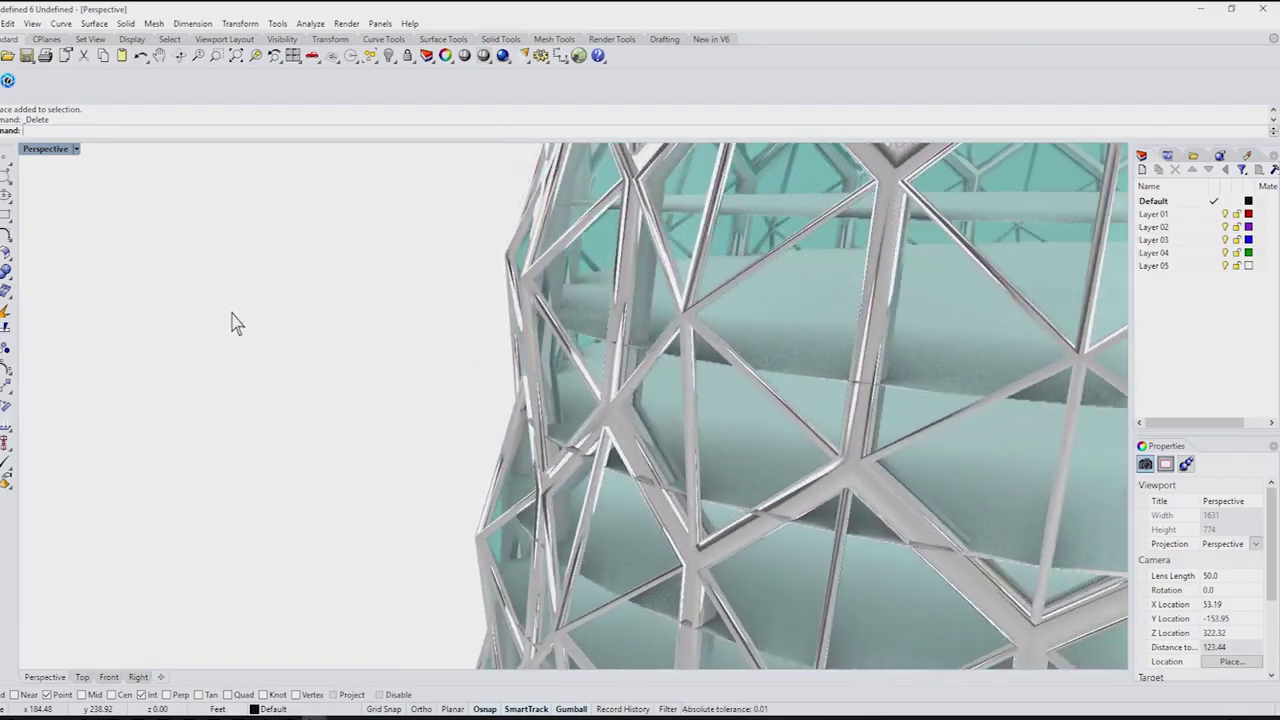